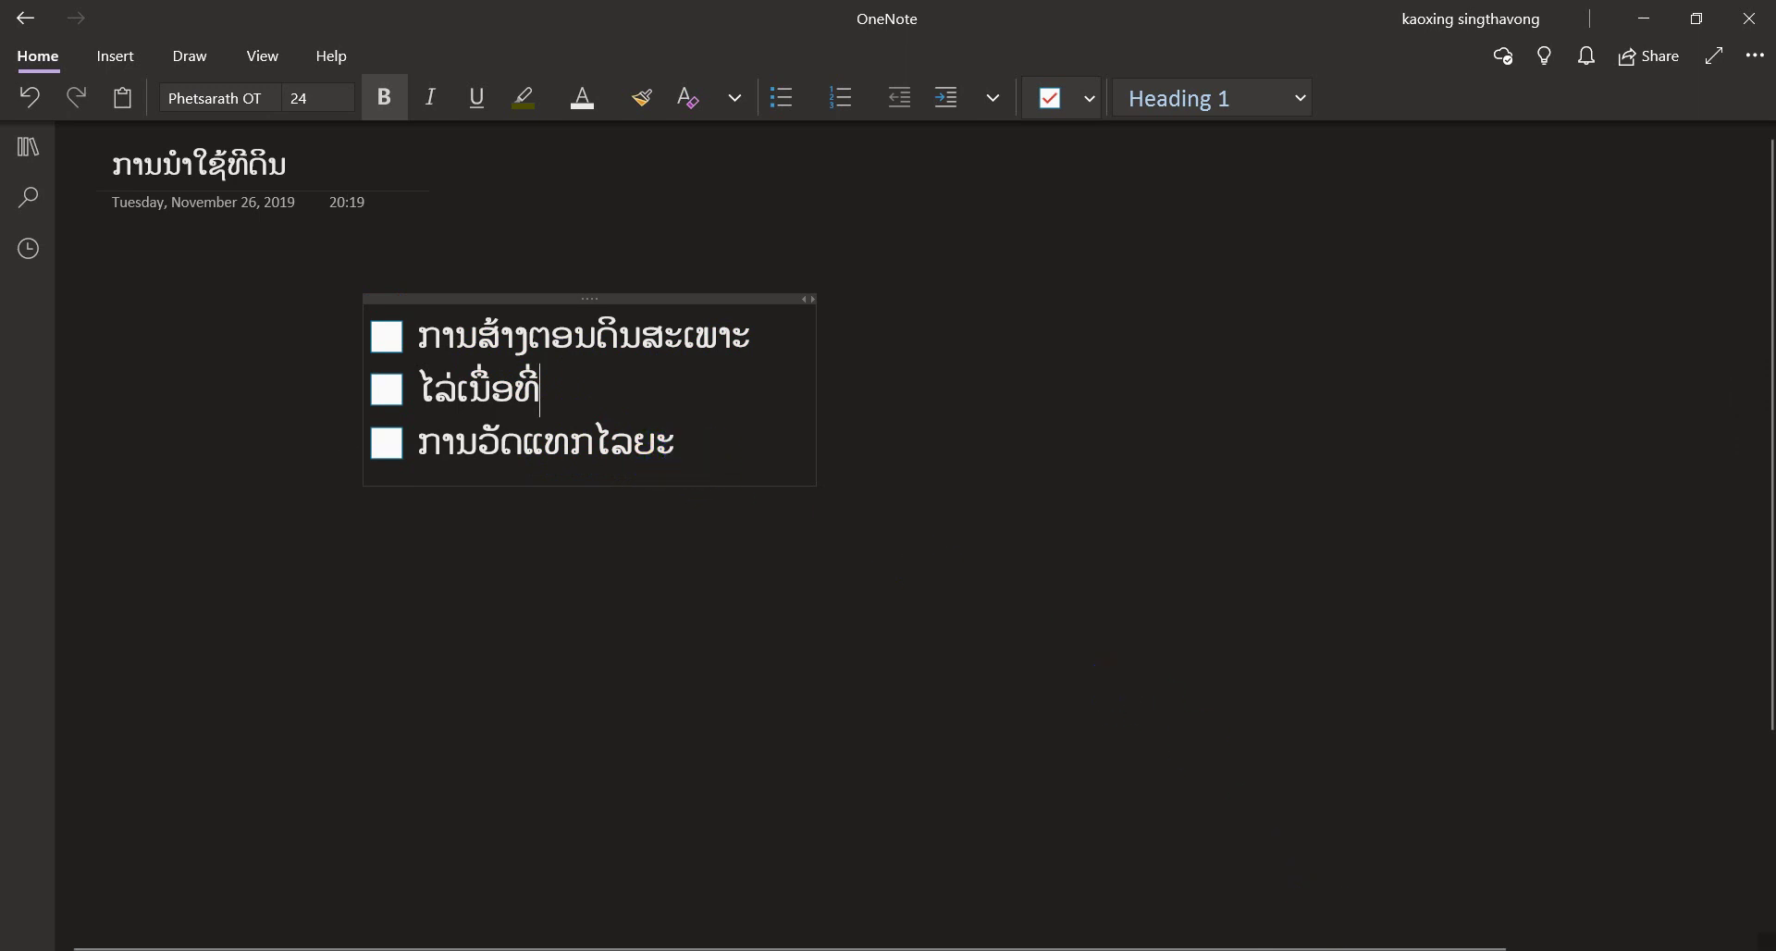
Switch to QGIS and start creating a new shapefile layer
{"action": "left_click", "coordinate": [1332, 950]}
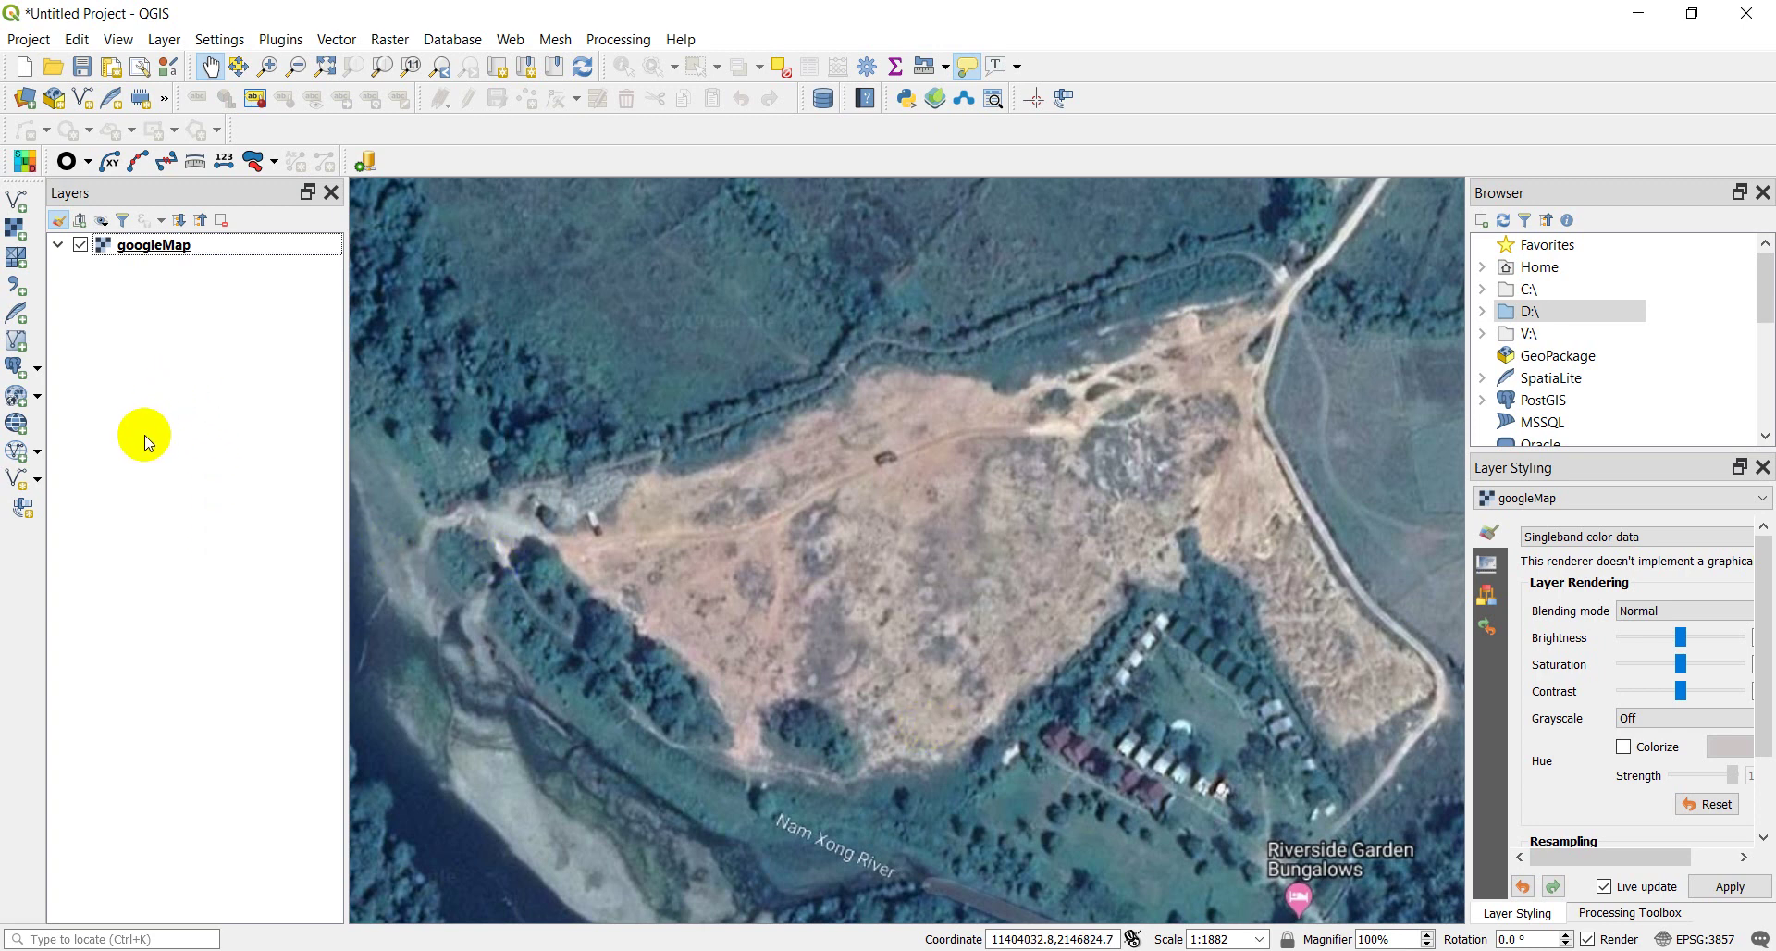
{"action": "left_click", "coordinate": [38, 479]}
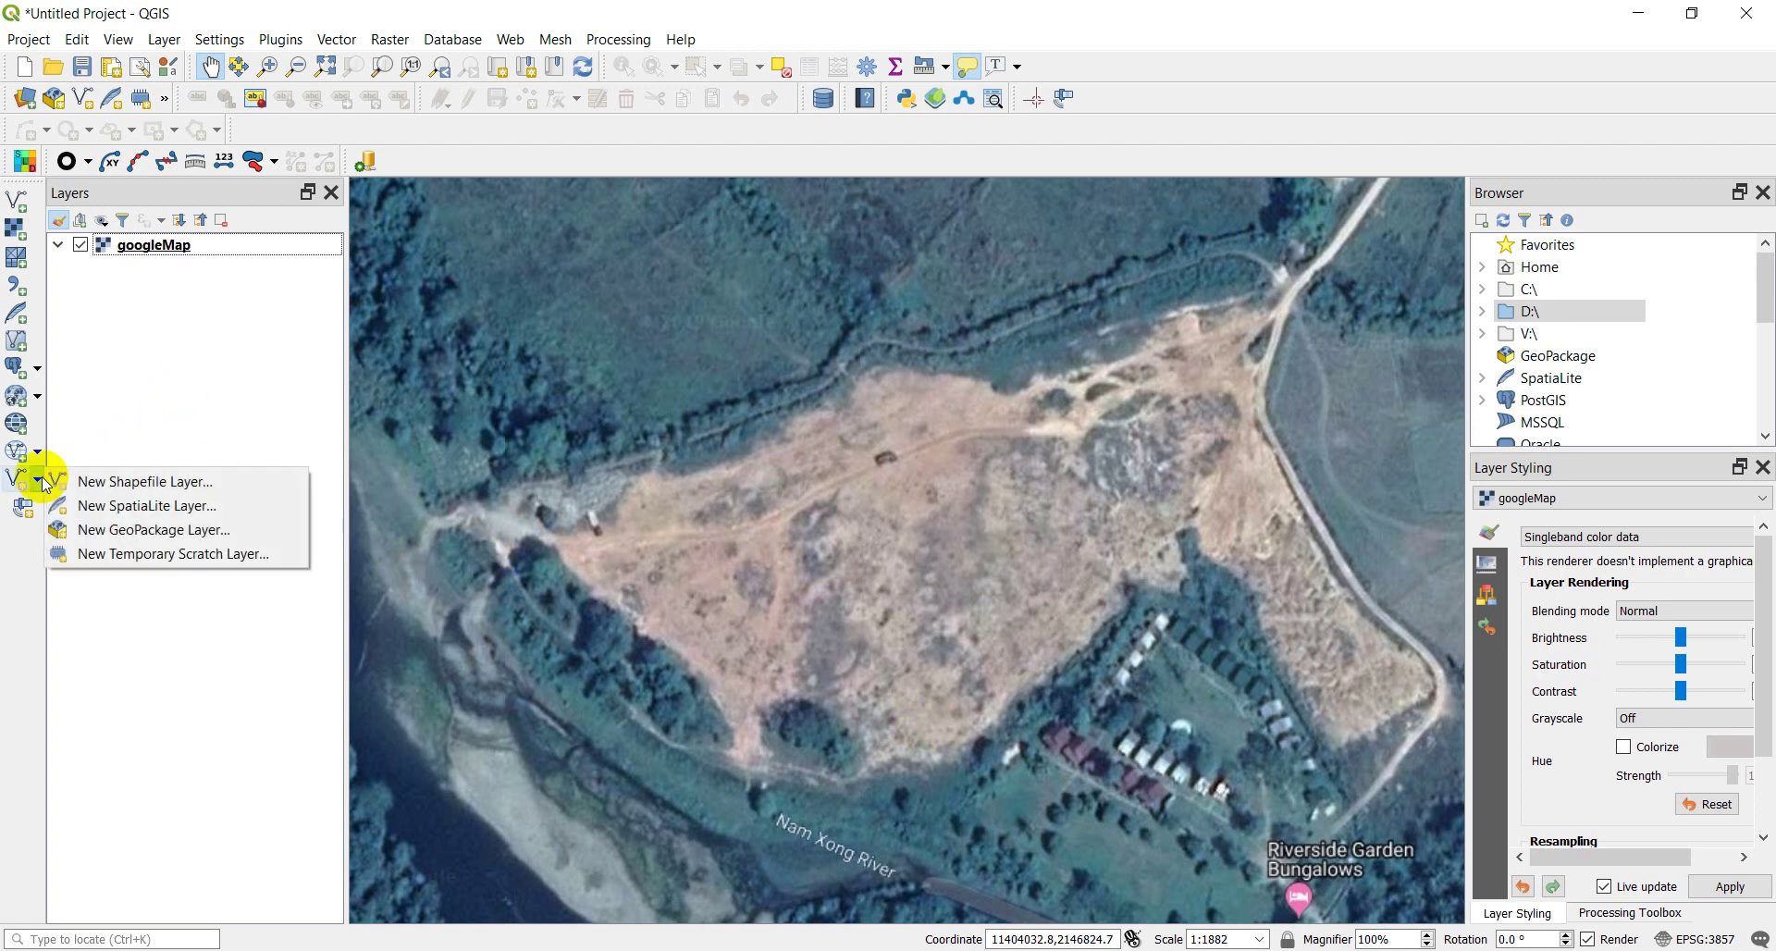
{"action": "left_click", "coordinate": [169, 490]}
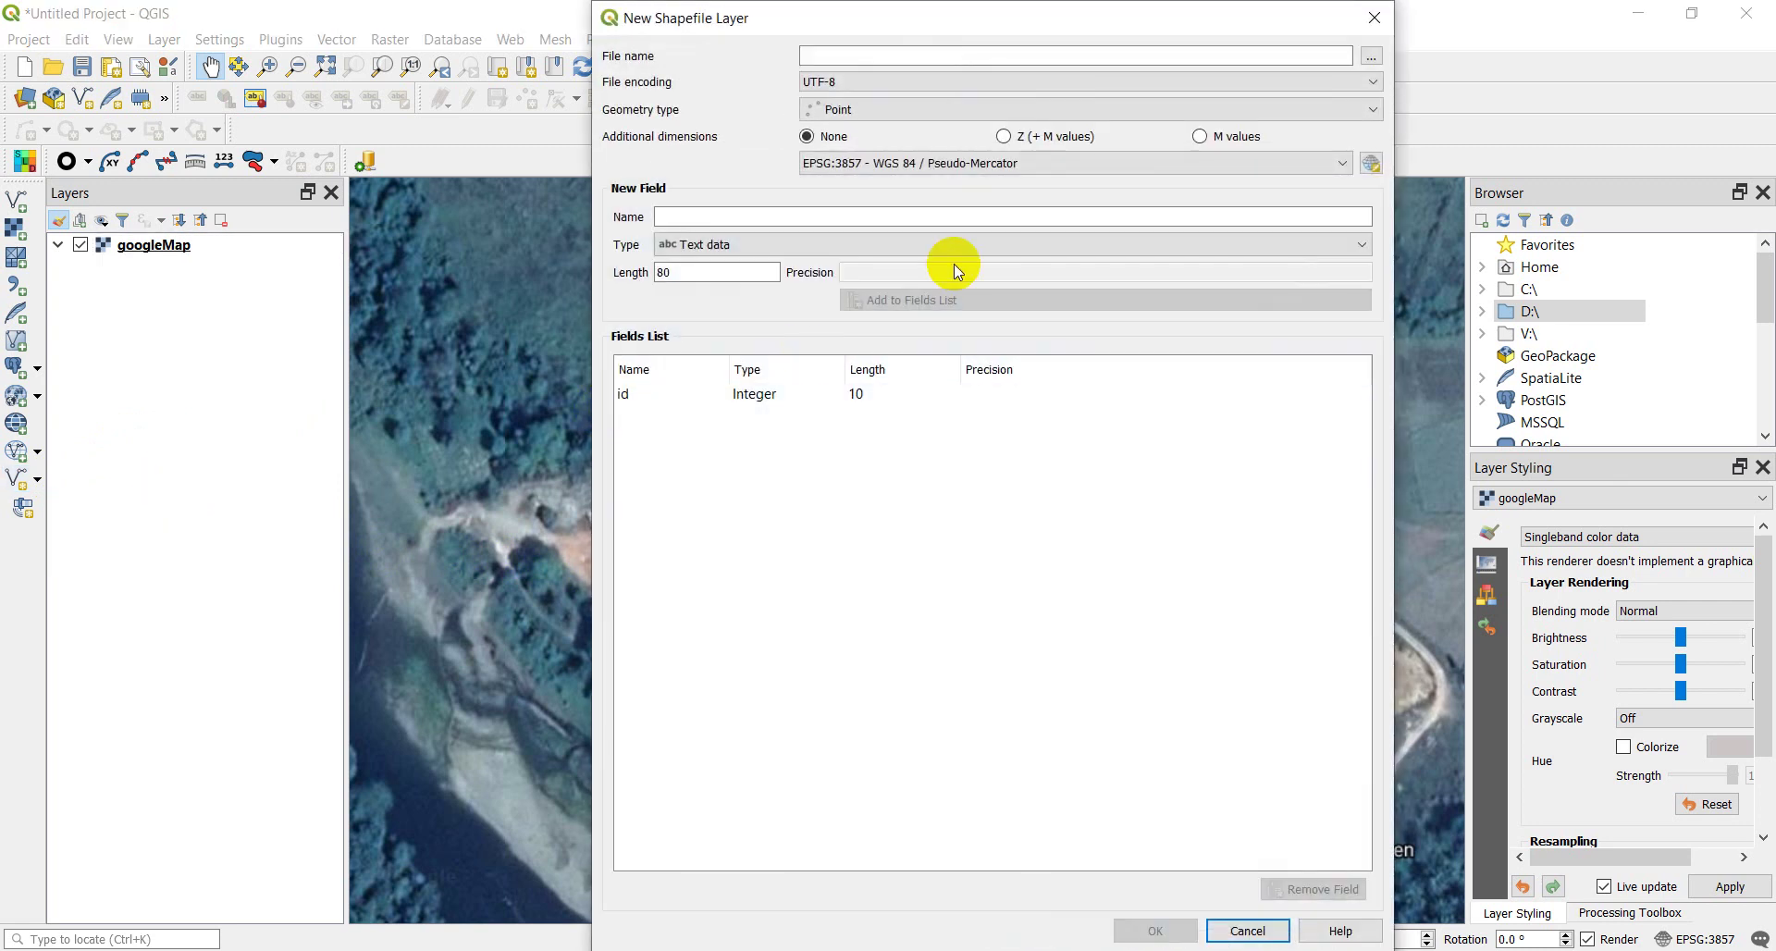
Set the new shapefile's save location to the Landuse2 folder on the Desktop with the file name landuse
{"action": "left_click", "coordinate": [837, 63]}
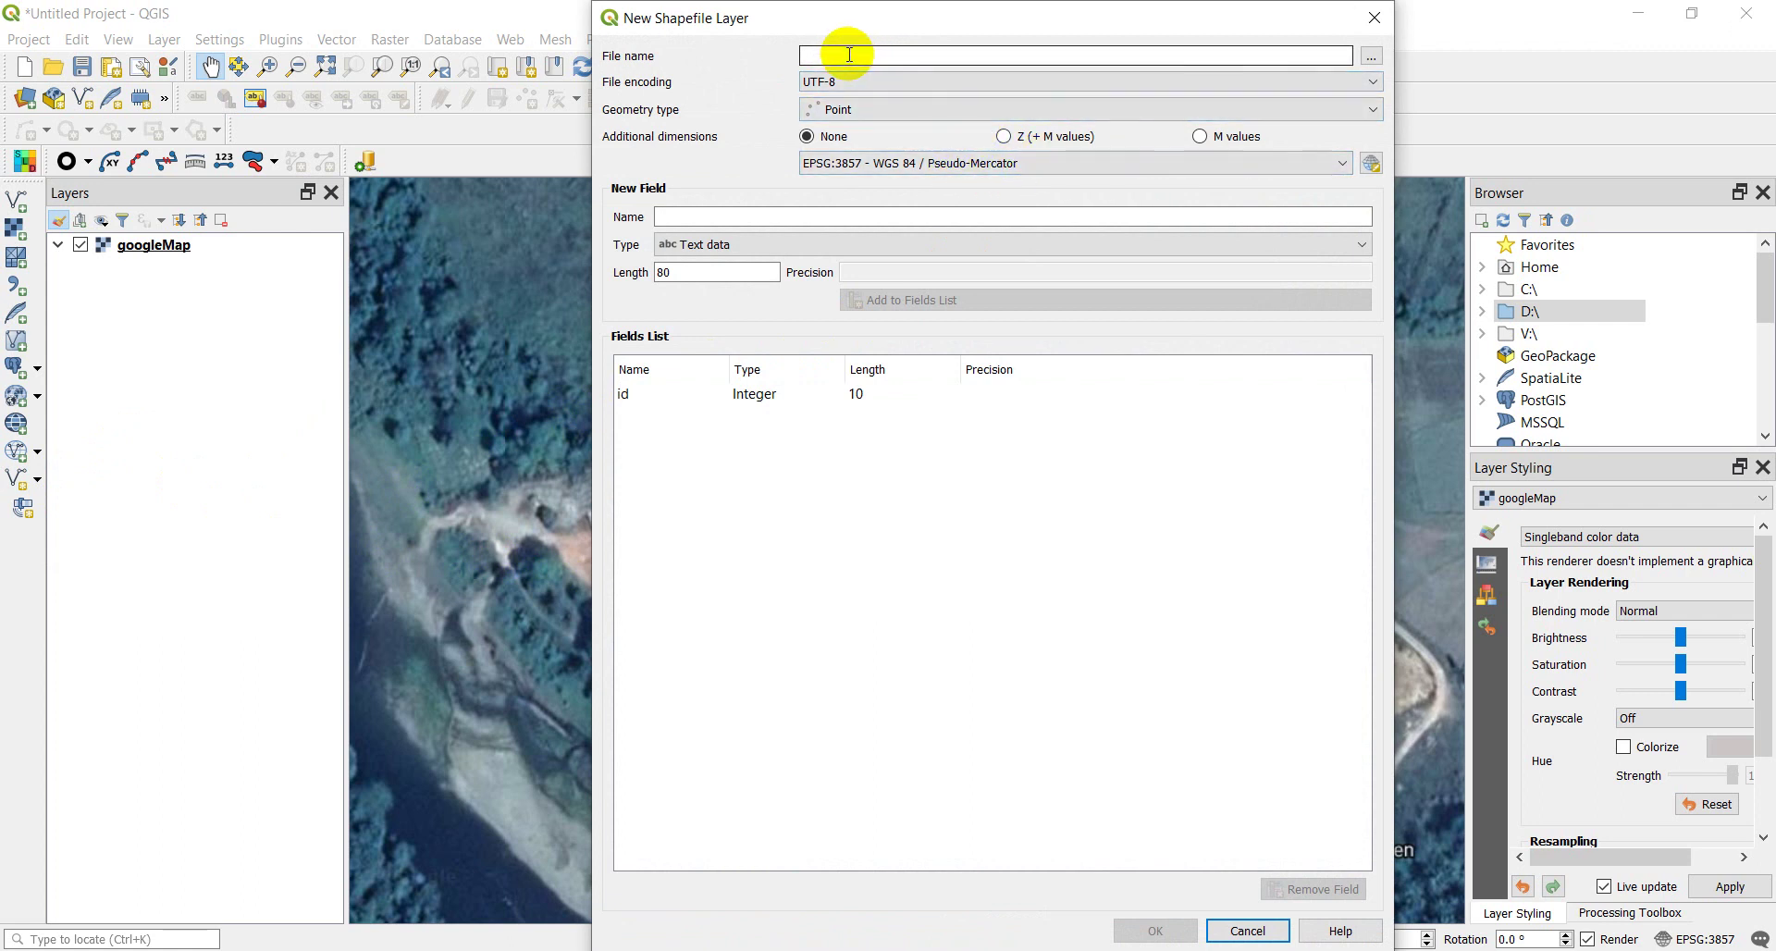
{"action": "left_click", "coordinate": [1377, 56]}
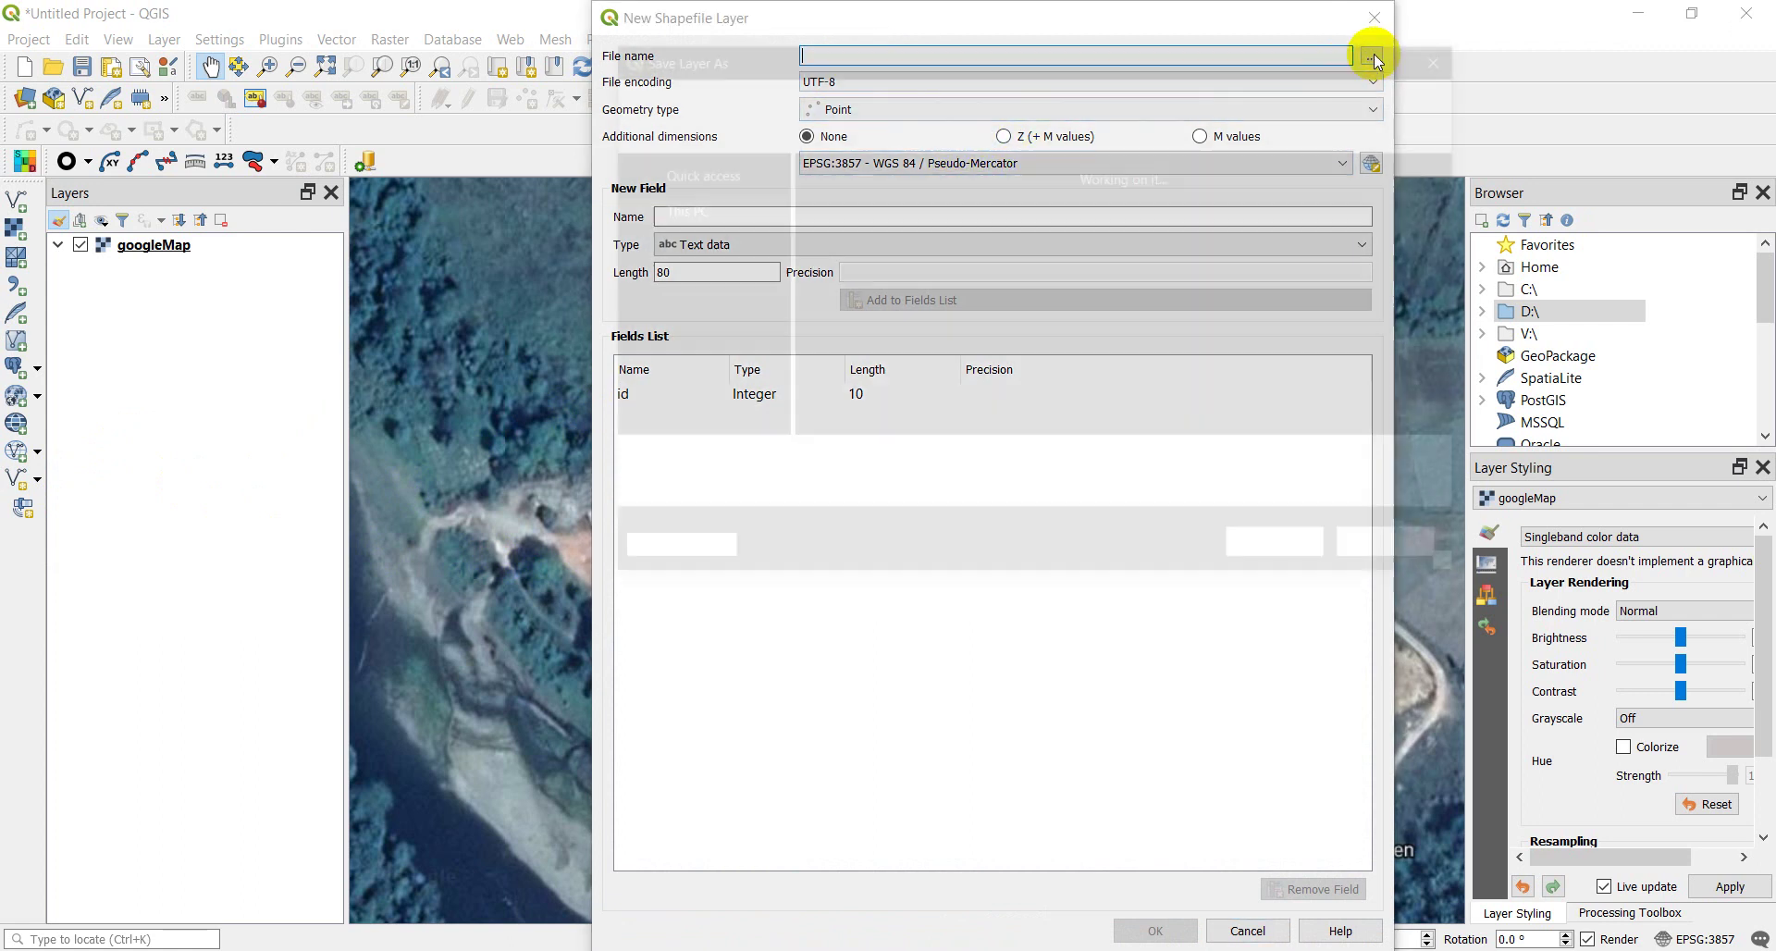
{"action": "left_click", "coordinate": [703, 243]}
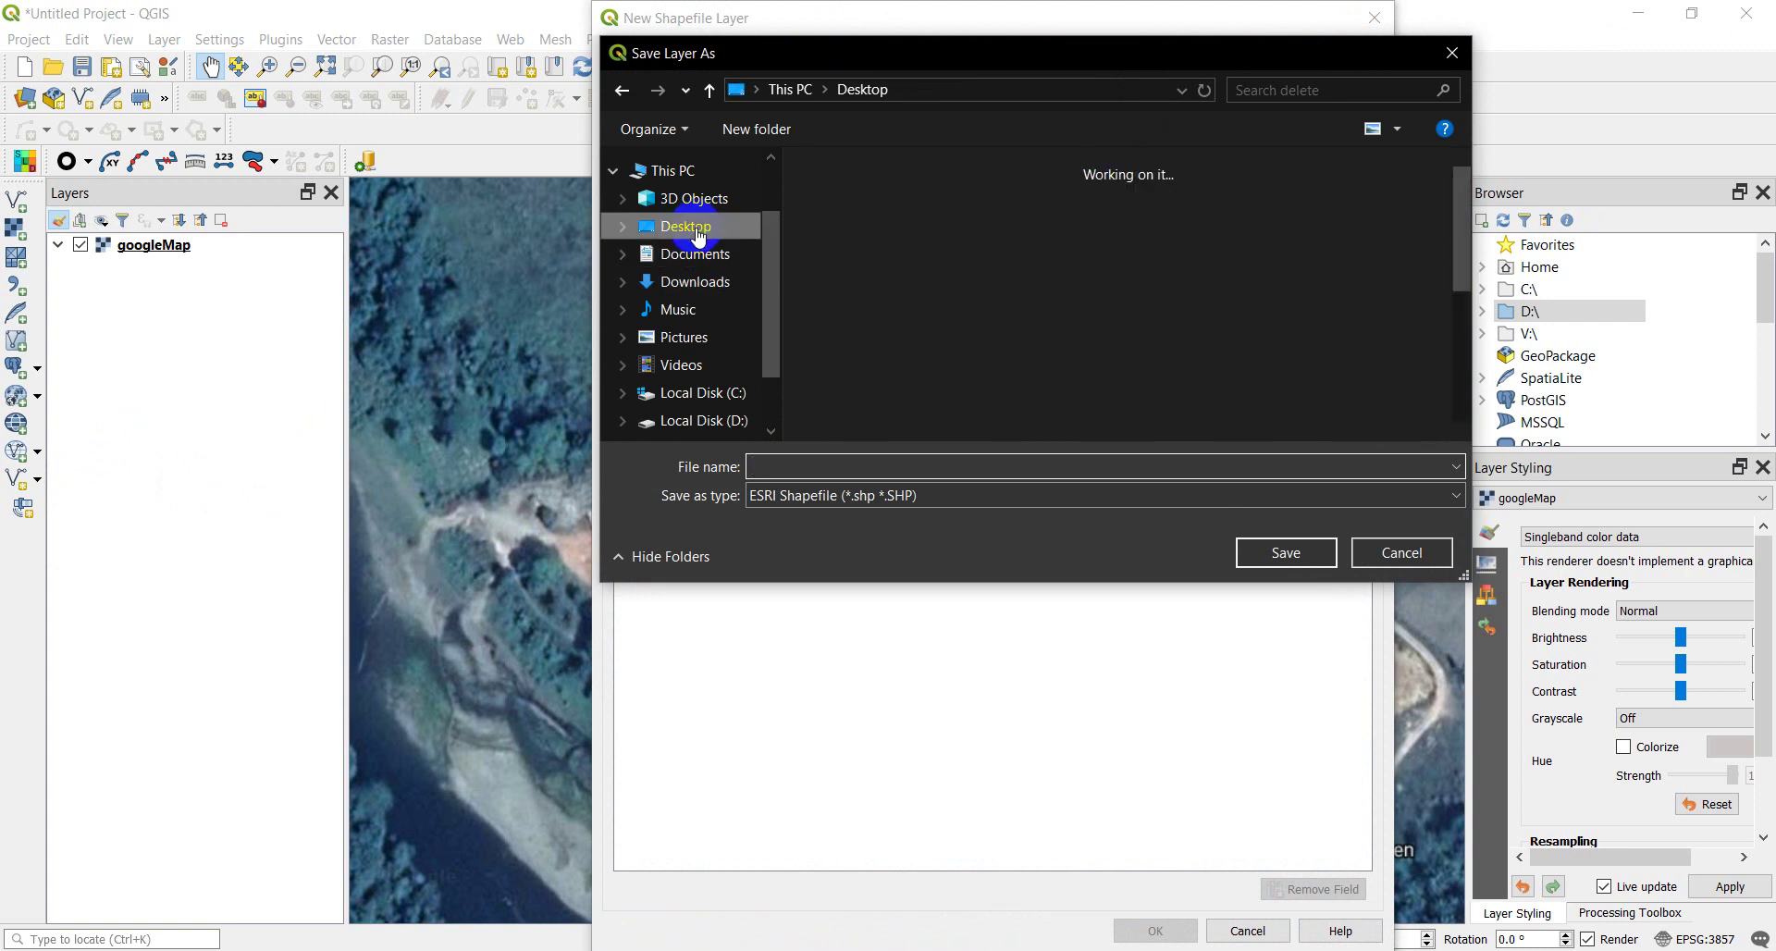
{"action": "left_click", "coordinate": [1129, 364]}
{"action": "scroll", "coordinate": [1129, 364], "scroll_direction": "down", "scroll_amount": 3}
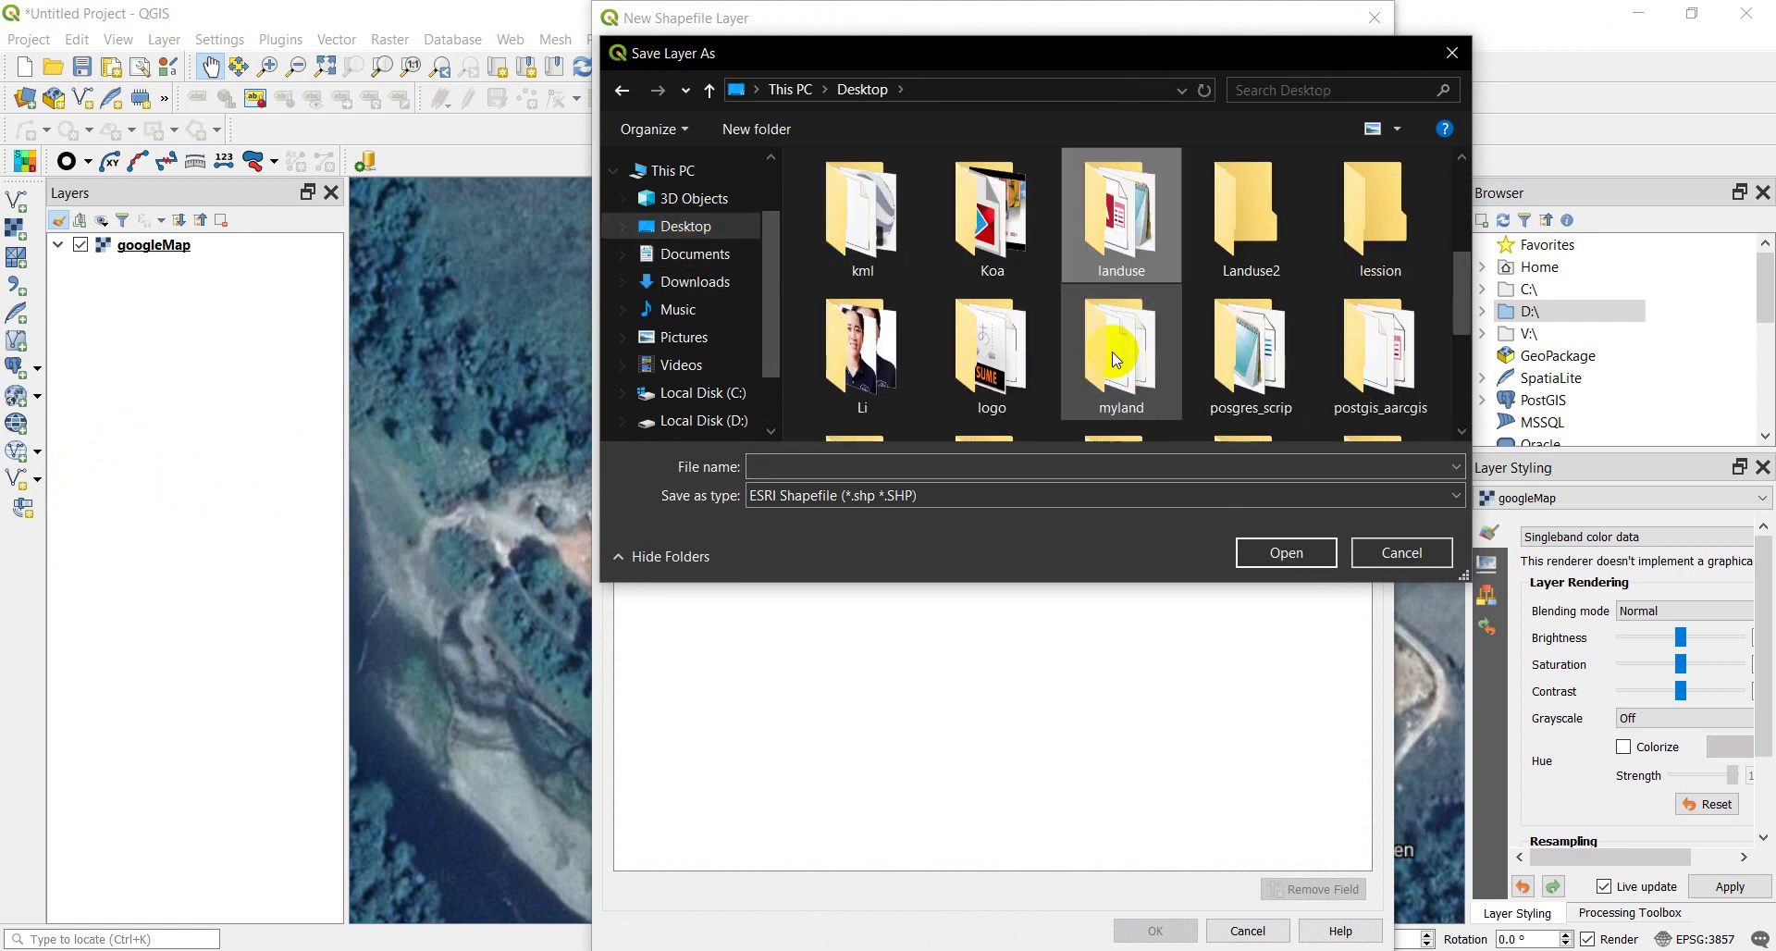
{"action": "left_click", "coordinate": [1247, 245]}
{"action": "double_click", "coordinate": [1247, 245]}
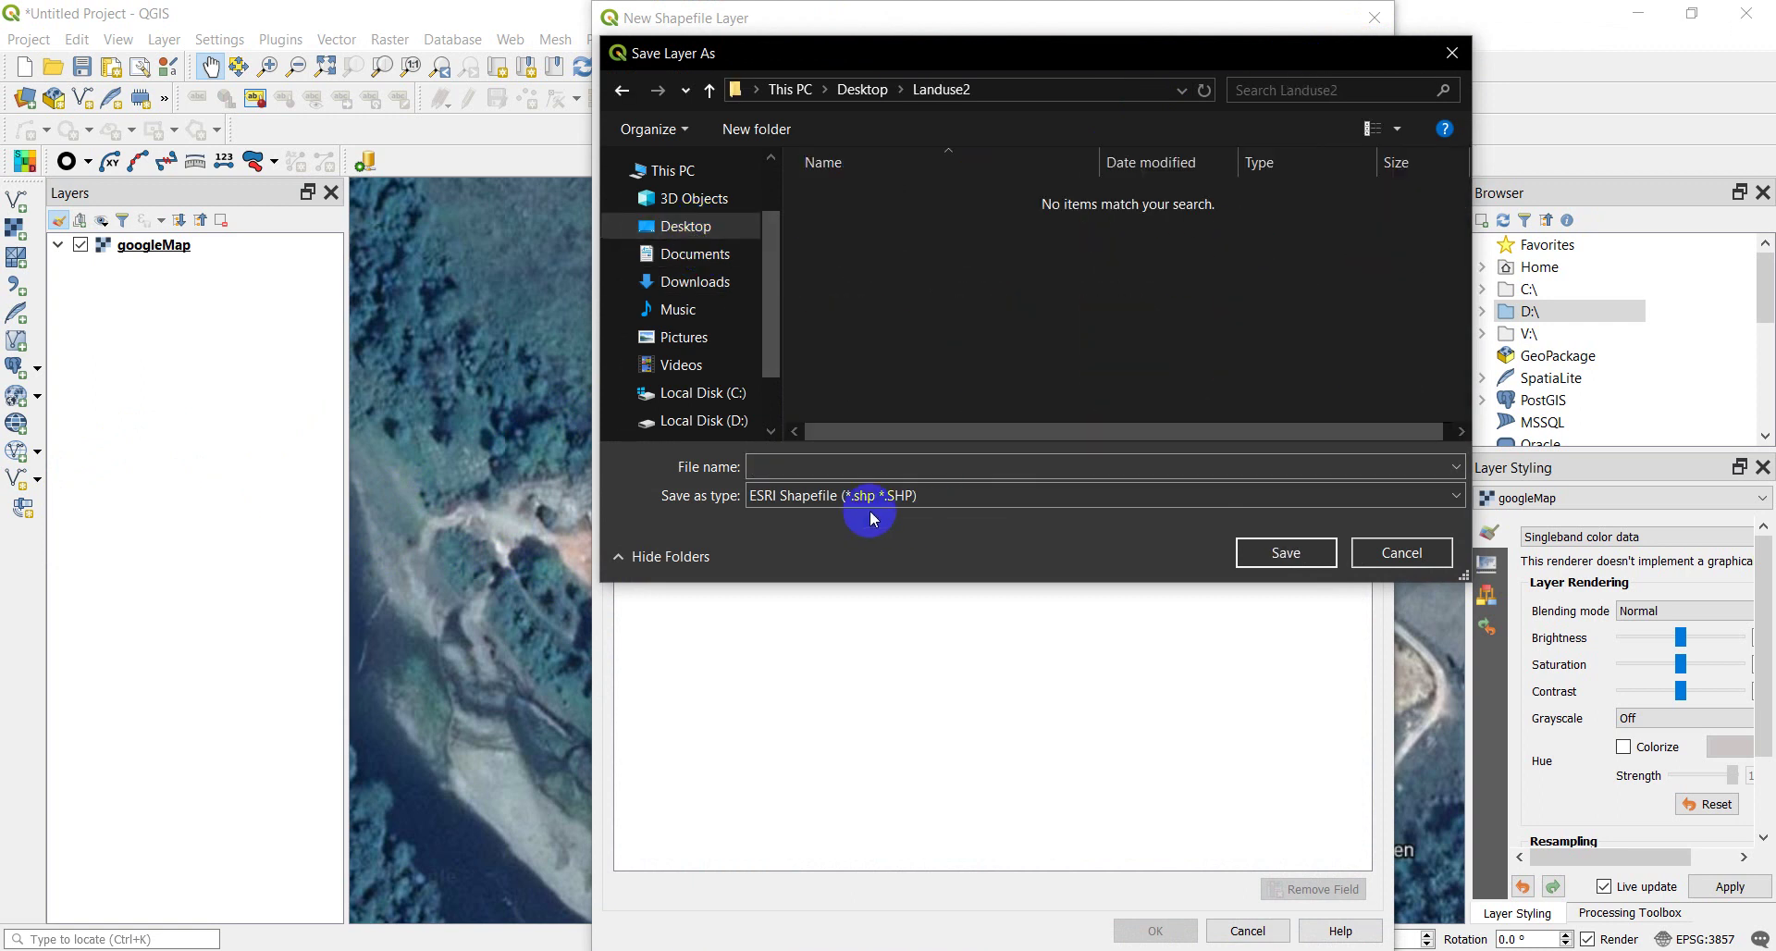
{"action": "left_click", "coordinate": [809, 464]}
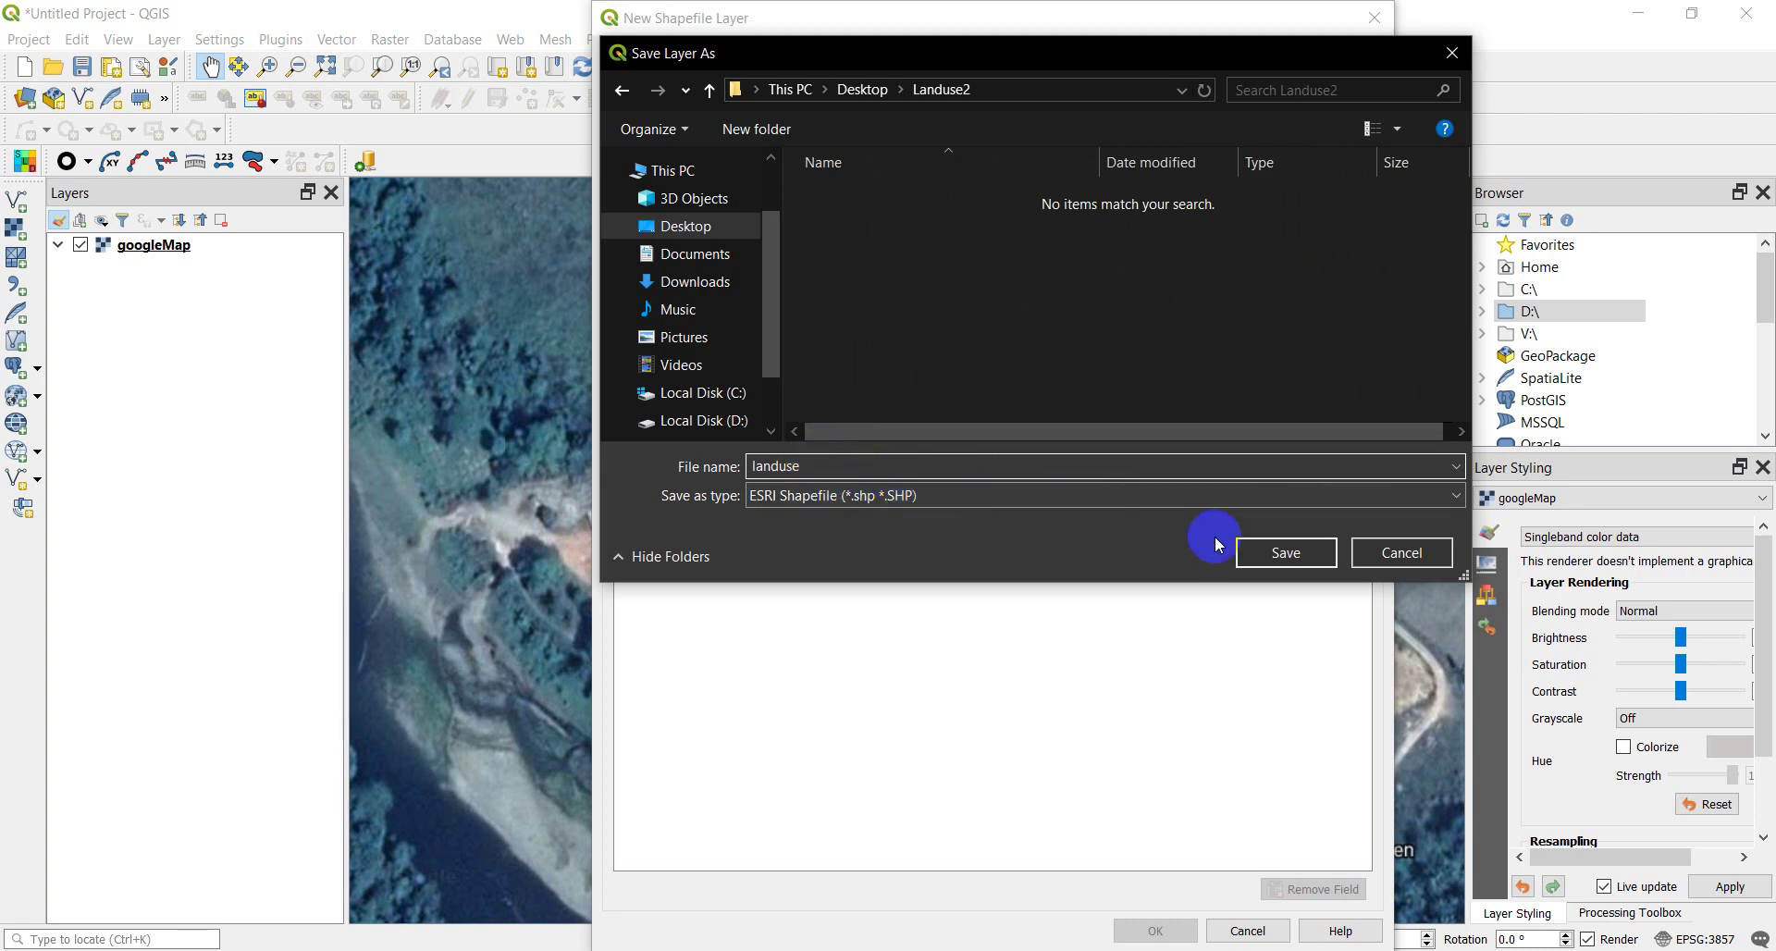
{"action": "left_click", "coordinate": [1063, 490]}
{"action": "left_click", "coordinate": [1136, 509]}
{"action": "left_click", "coordinate": [1272, 557]}
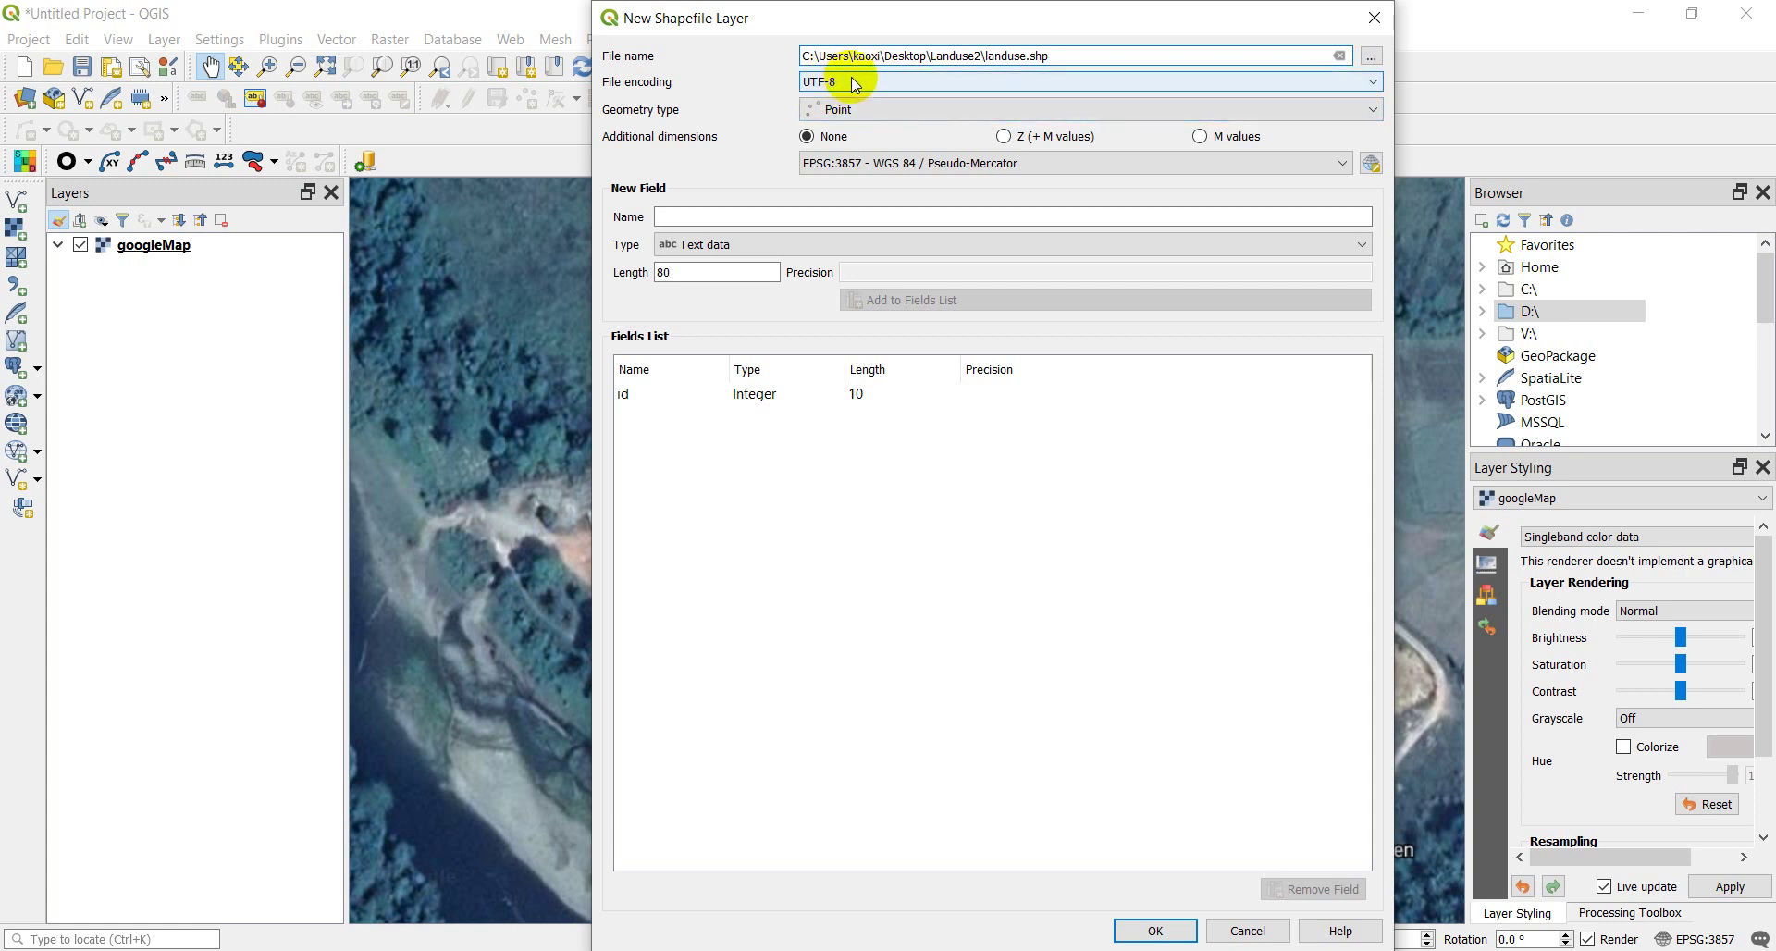
Set the shapefile's geometry type to Polygon and its coordinate reference system to WGS 84 / UTM zone 48N (EPSG:32648)
{"action": "left_click", "coordinate": [1107, 113]}
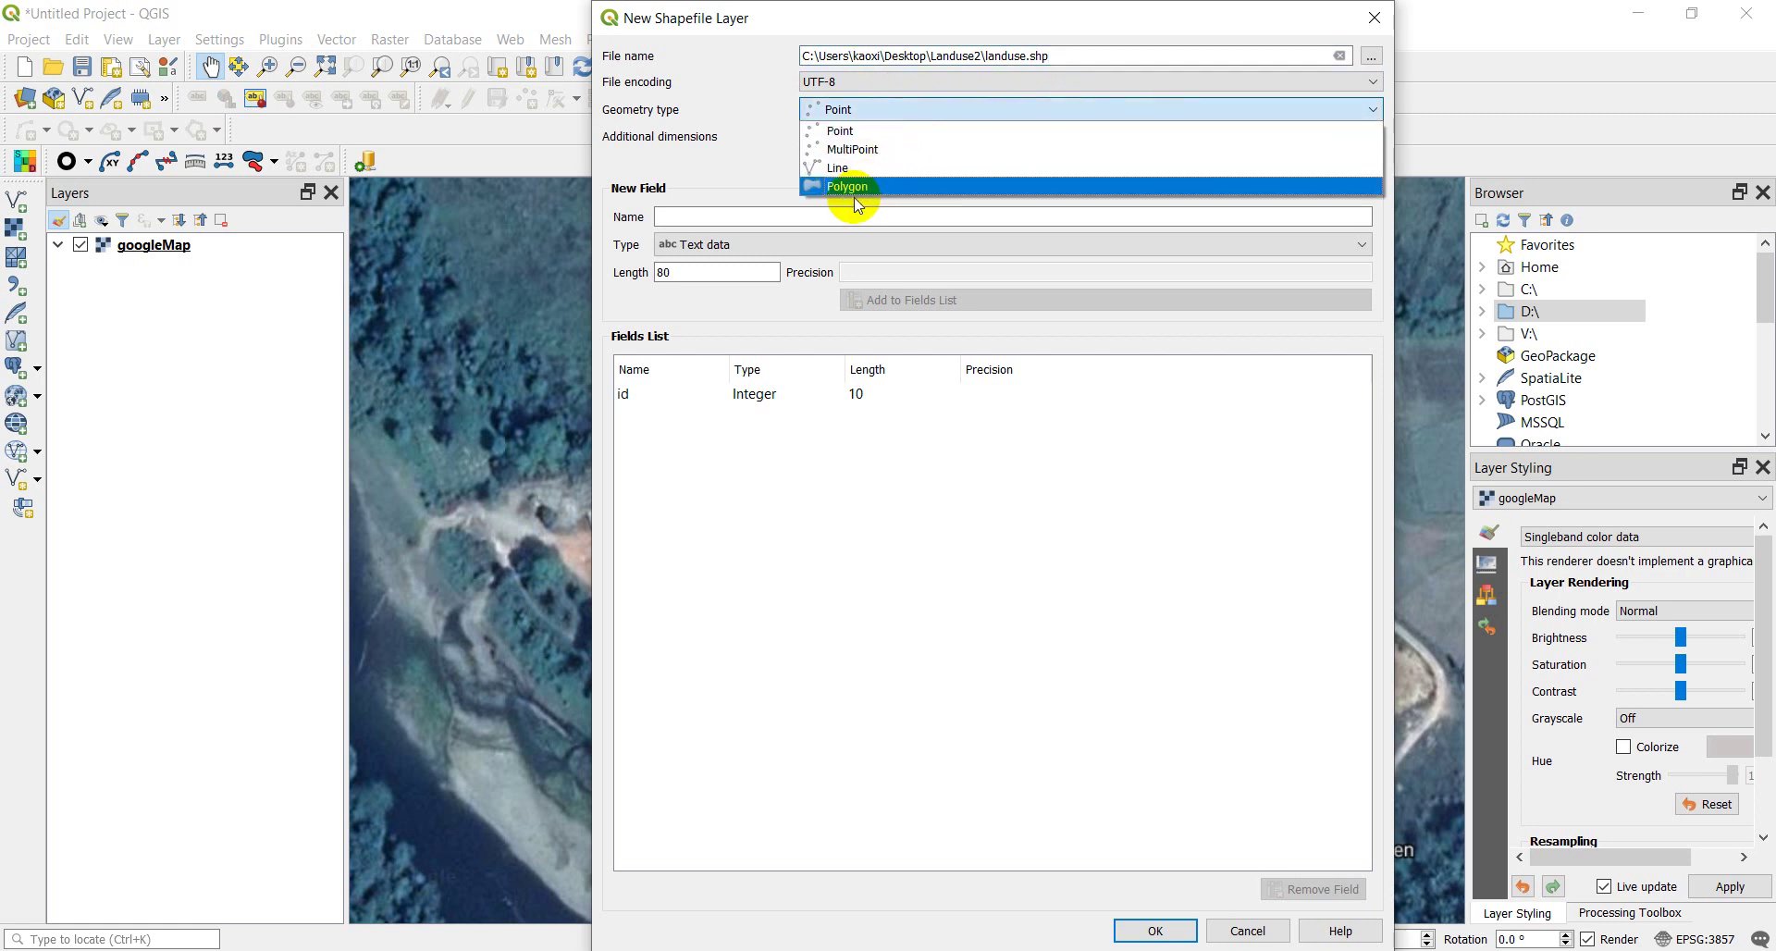
{"action": "left_click", "coordinate": [853, 188]}
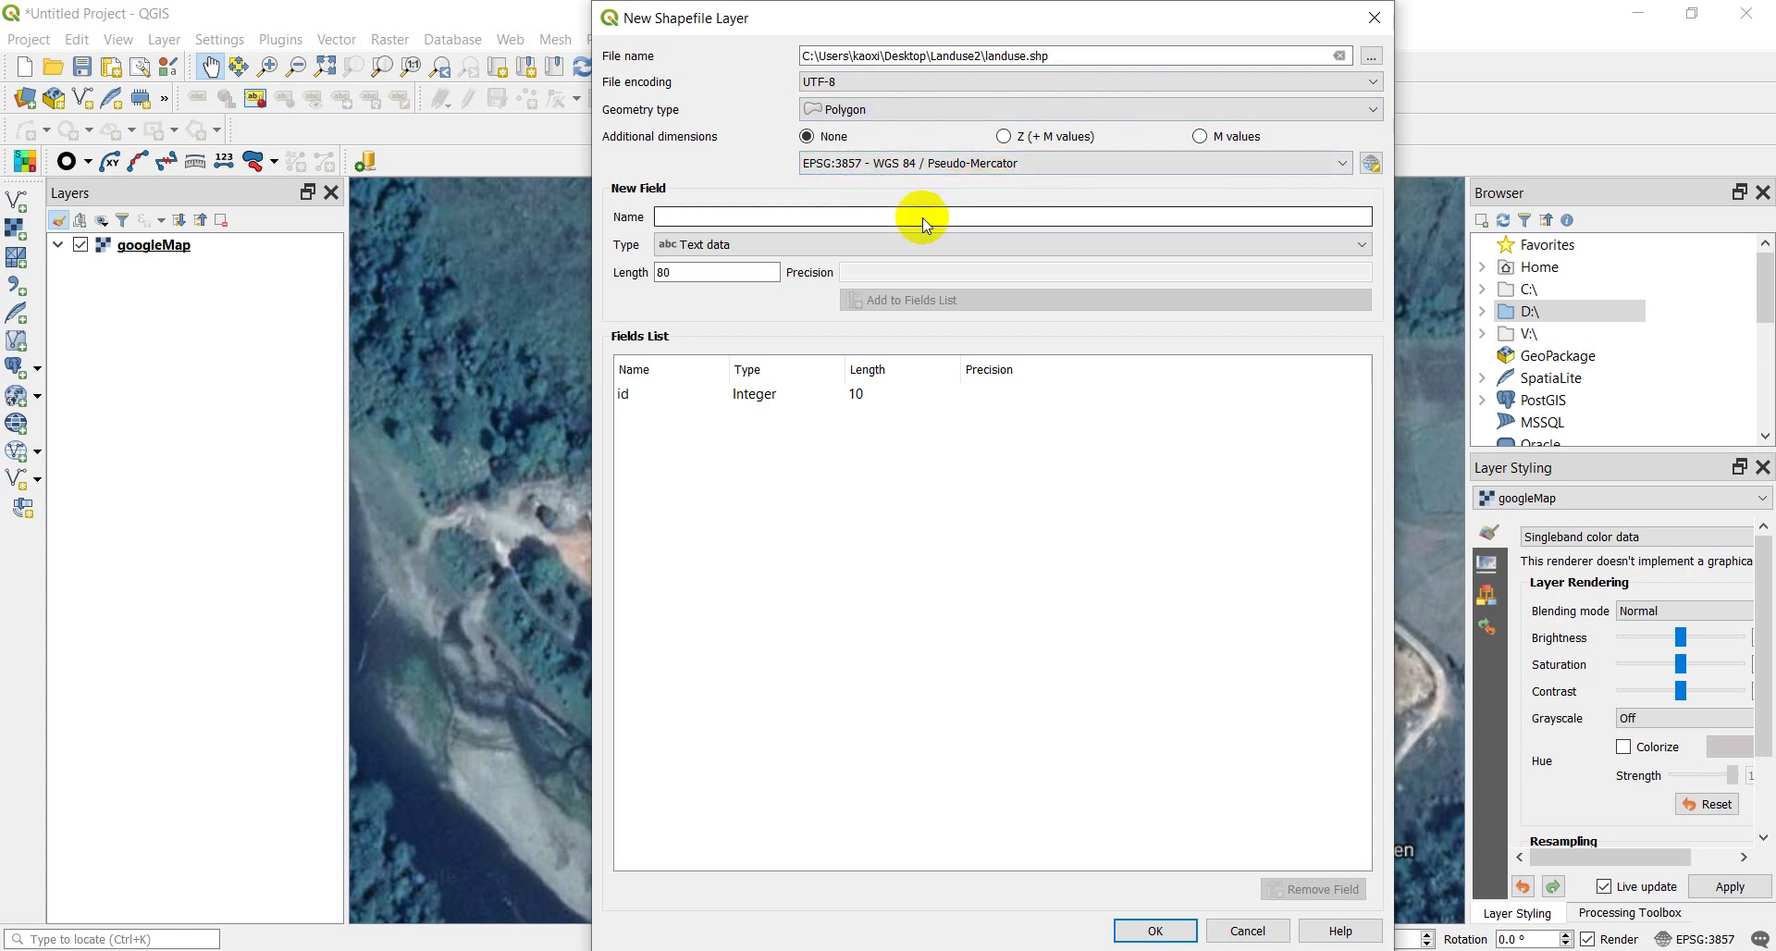
{"action": "left_click", "coordinate": [1372, 164]}
{"action": "left_click", "coordinate": [537, 233]}
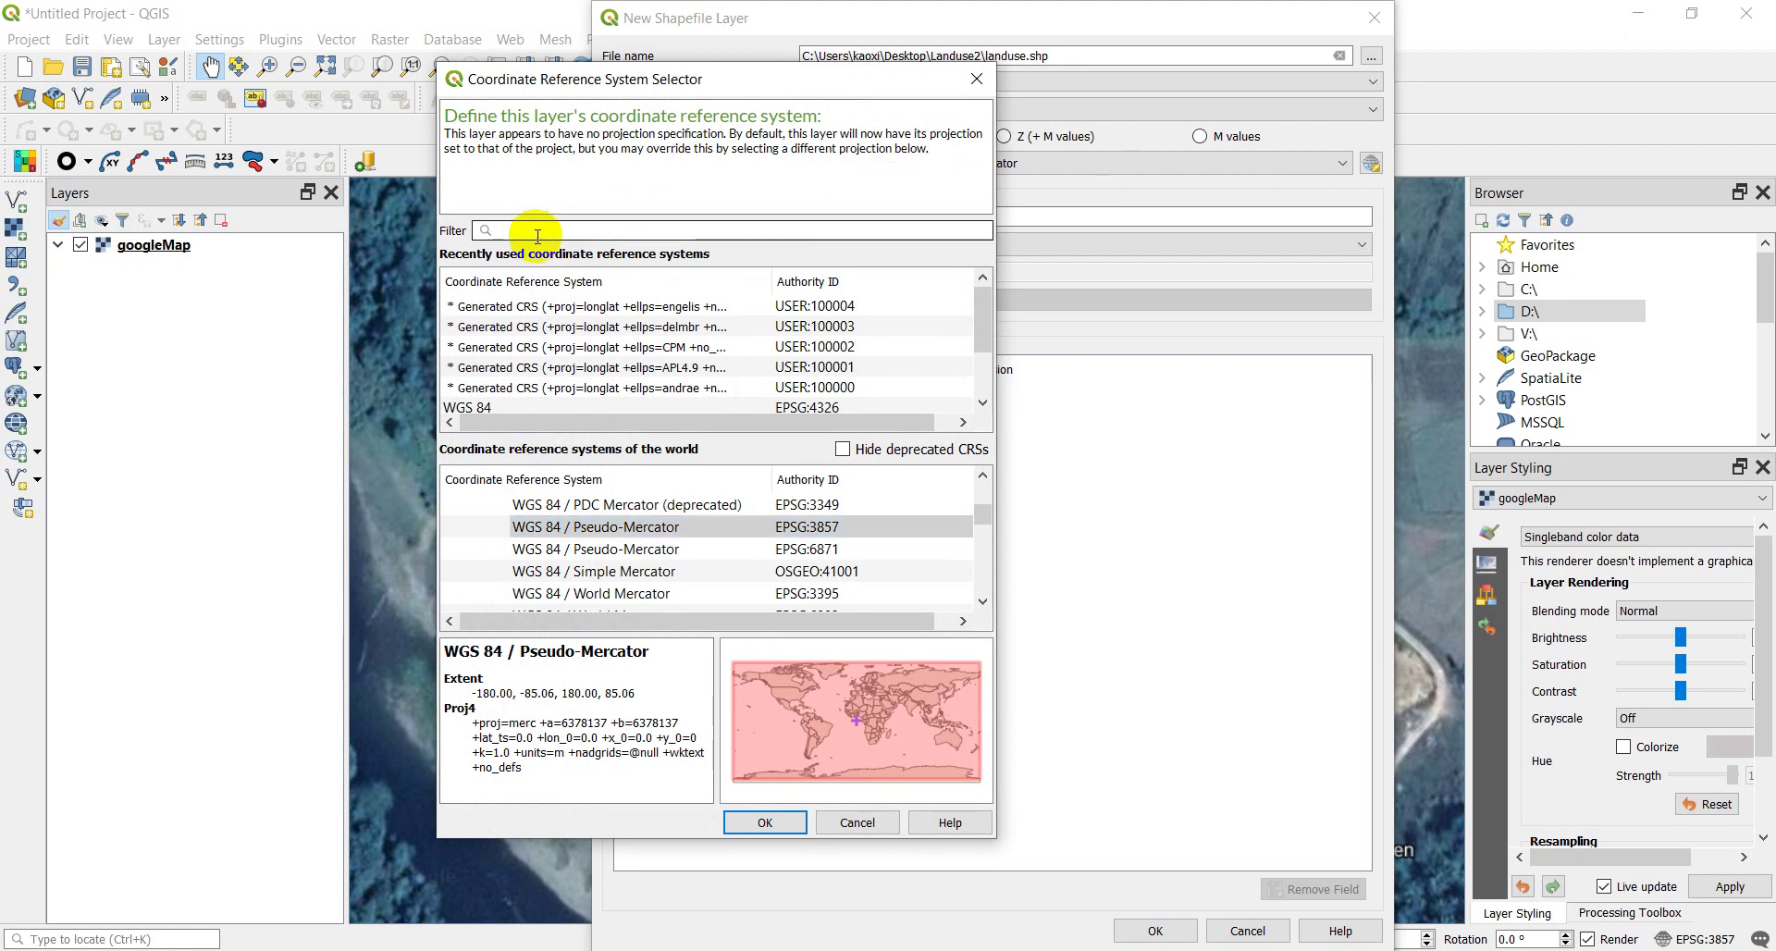
{"action": "type", "text": "wgs"}
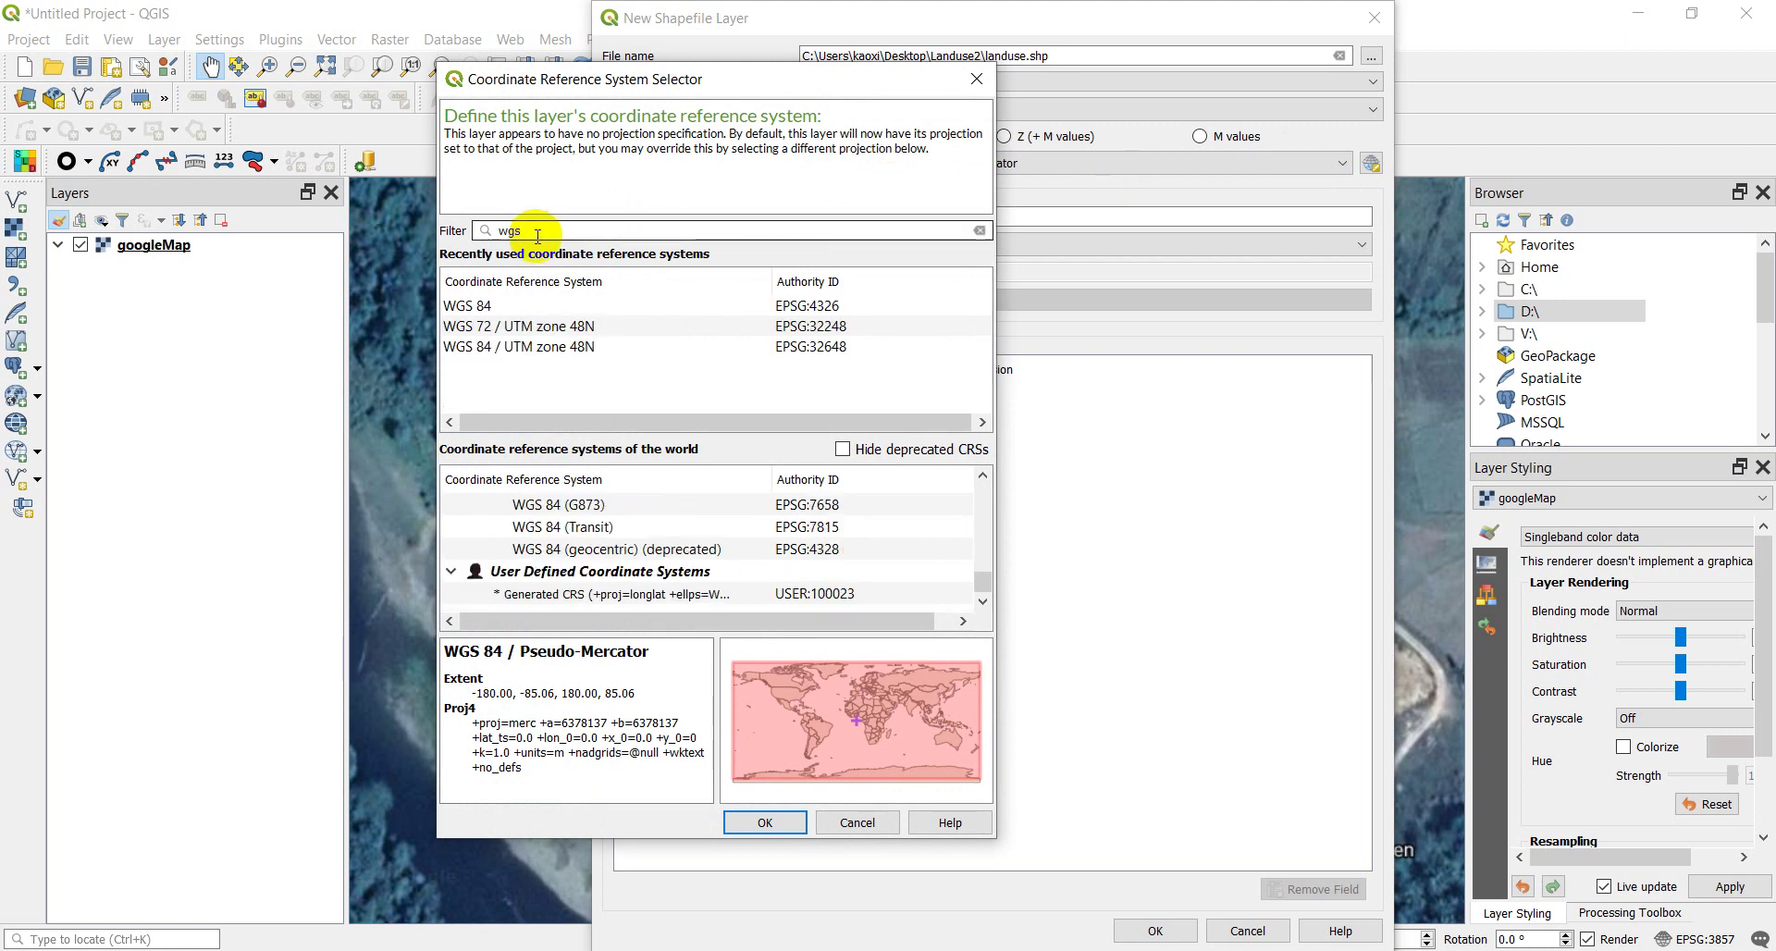
{"action": "left_click", "coordinate": [515, 347]}
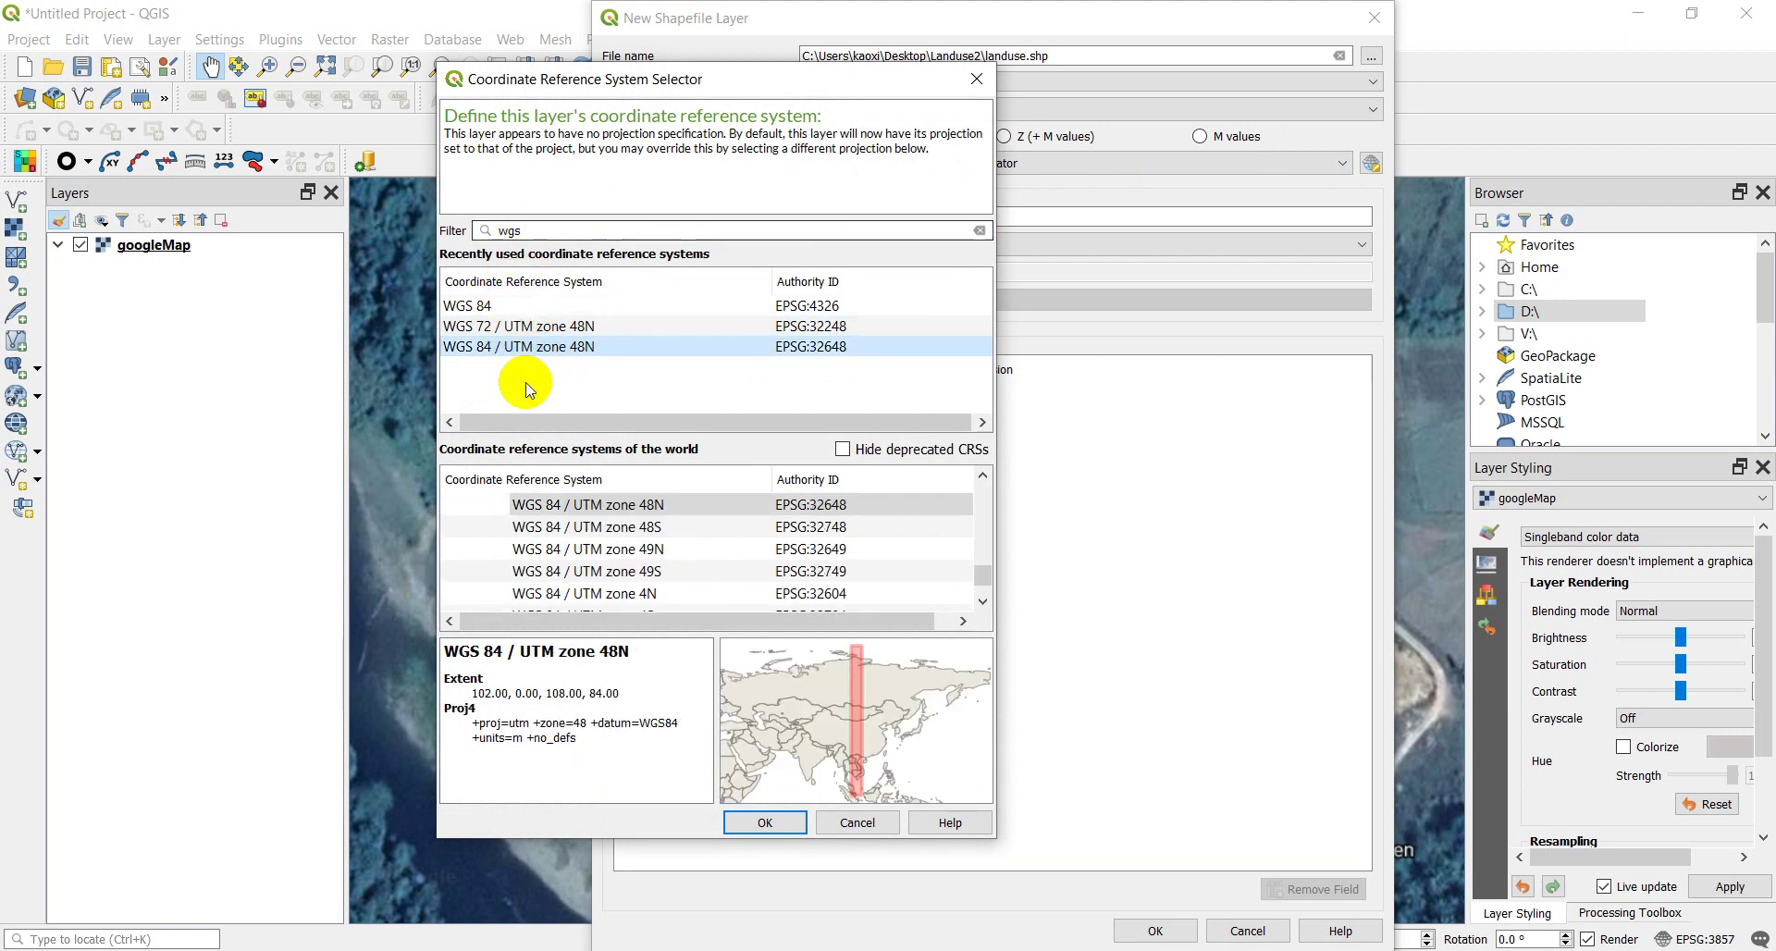
{"action": "left_click", "coordinate": [608, 511]}
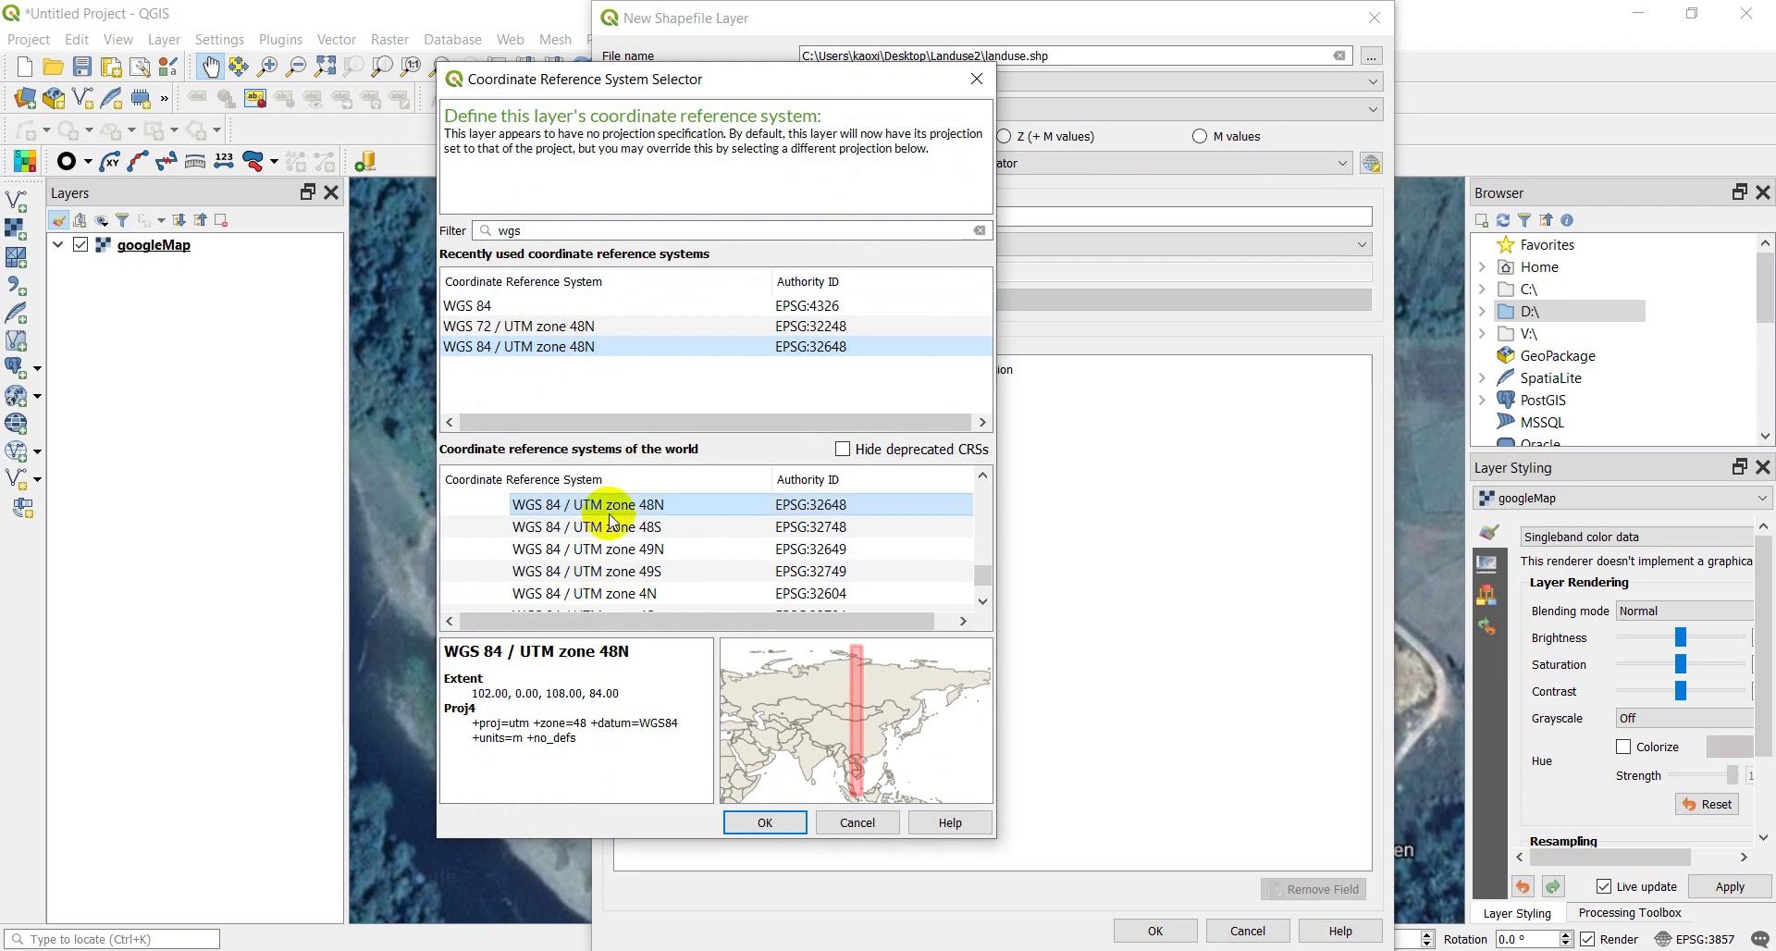
{"action": "left_click", "coordinate": [543, 351]}
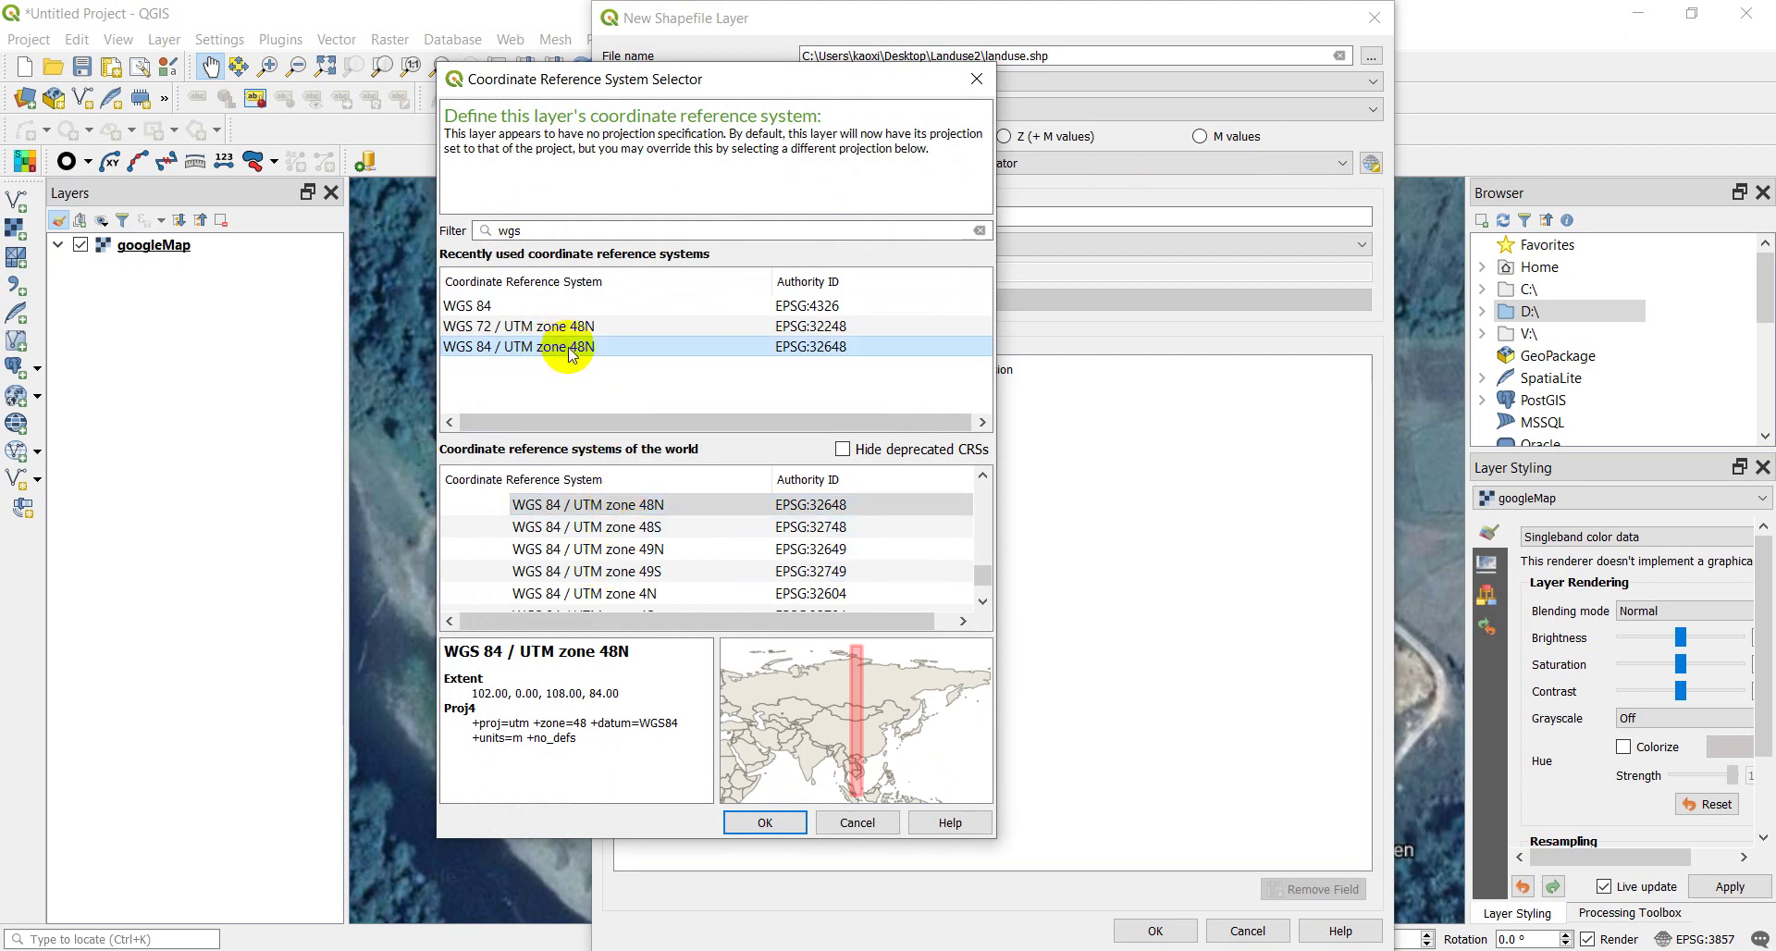
{"action": "left_click", "coordinate": [745, 822]}
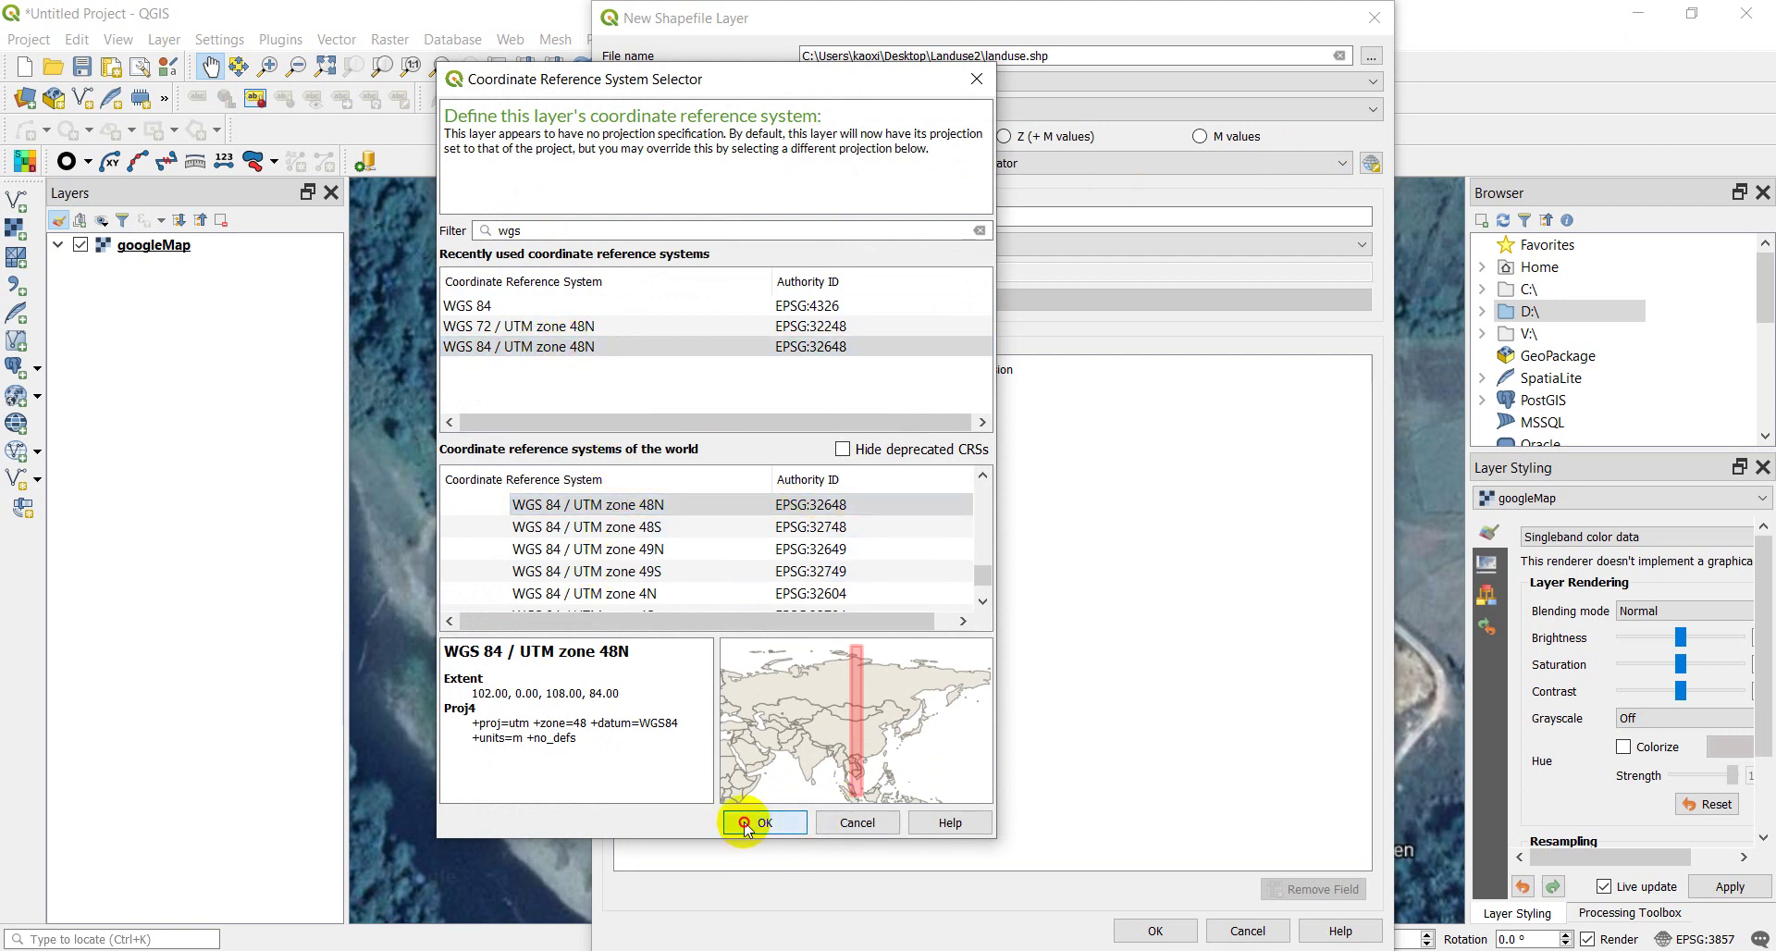
Add a text data field named land_name with length 80 to the fields list
{"action": "left_click", "coordinate": [675, 215]}
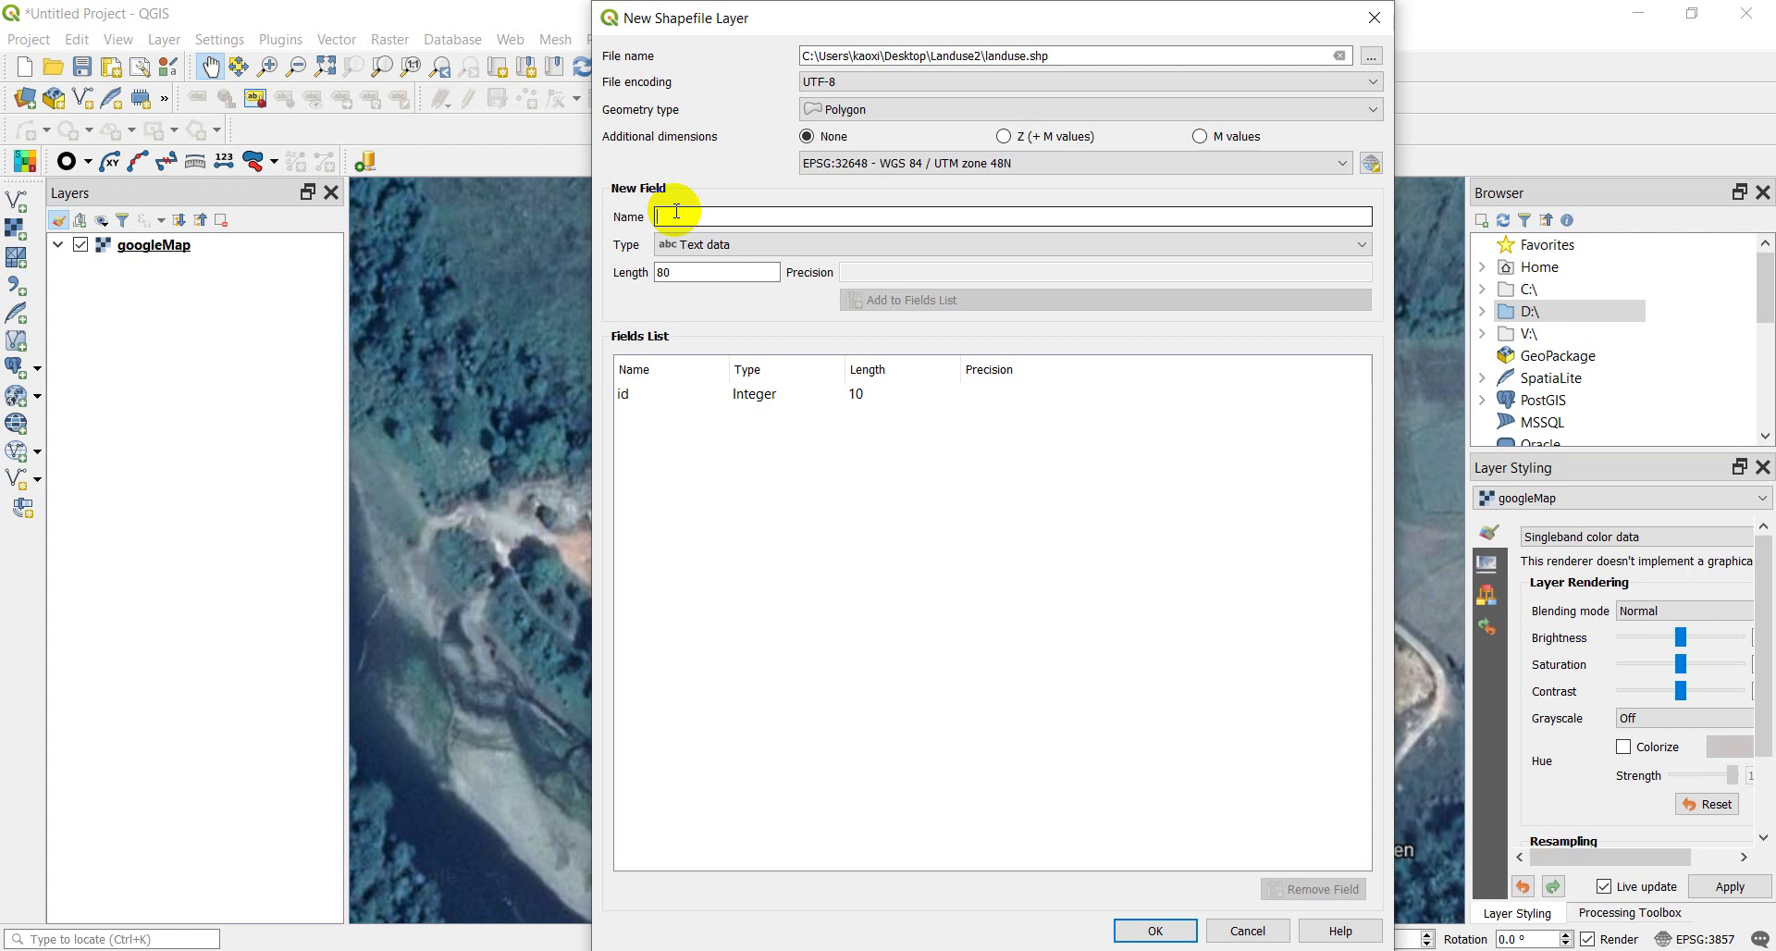
{"action": "type", "text": "land_name"}
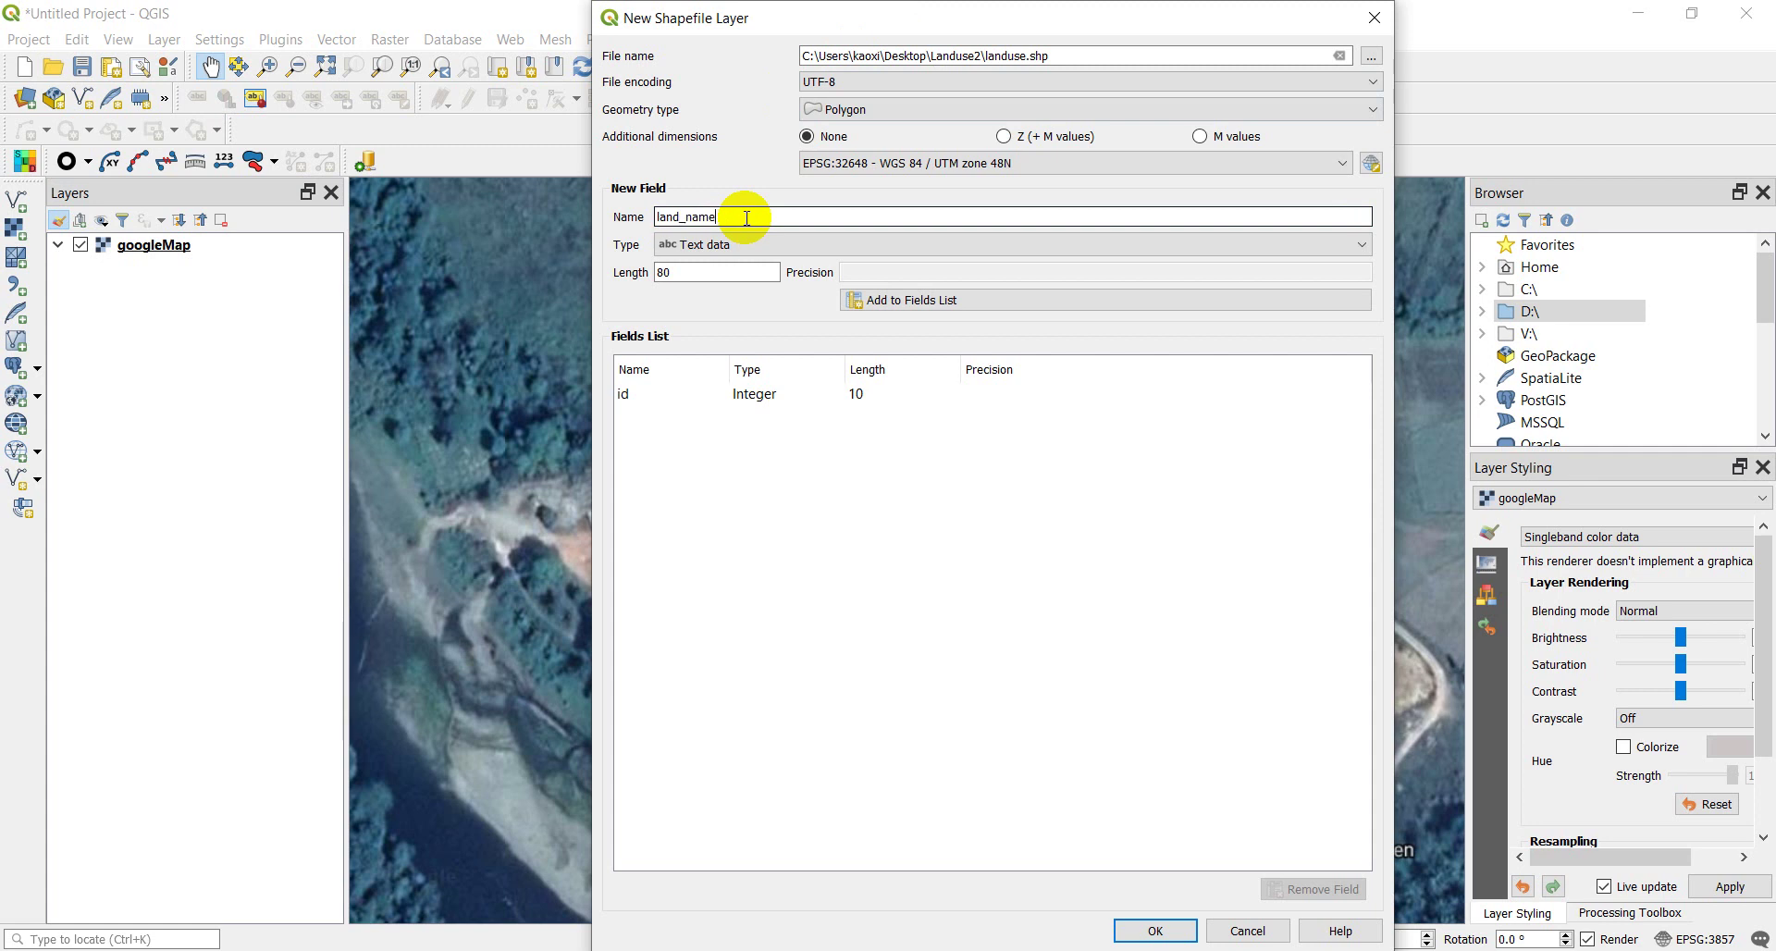
{"action": "left_click", "coordinate": [799, 243]}
{"action": "left_click", "coordinate": [797, 243]}
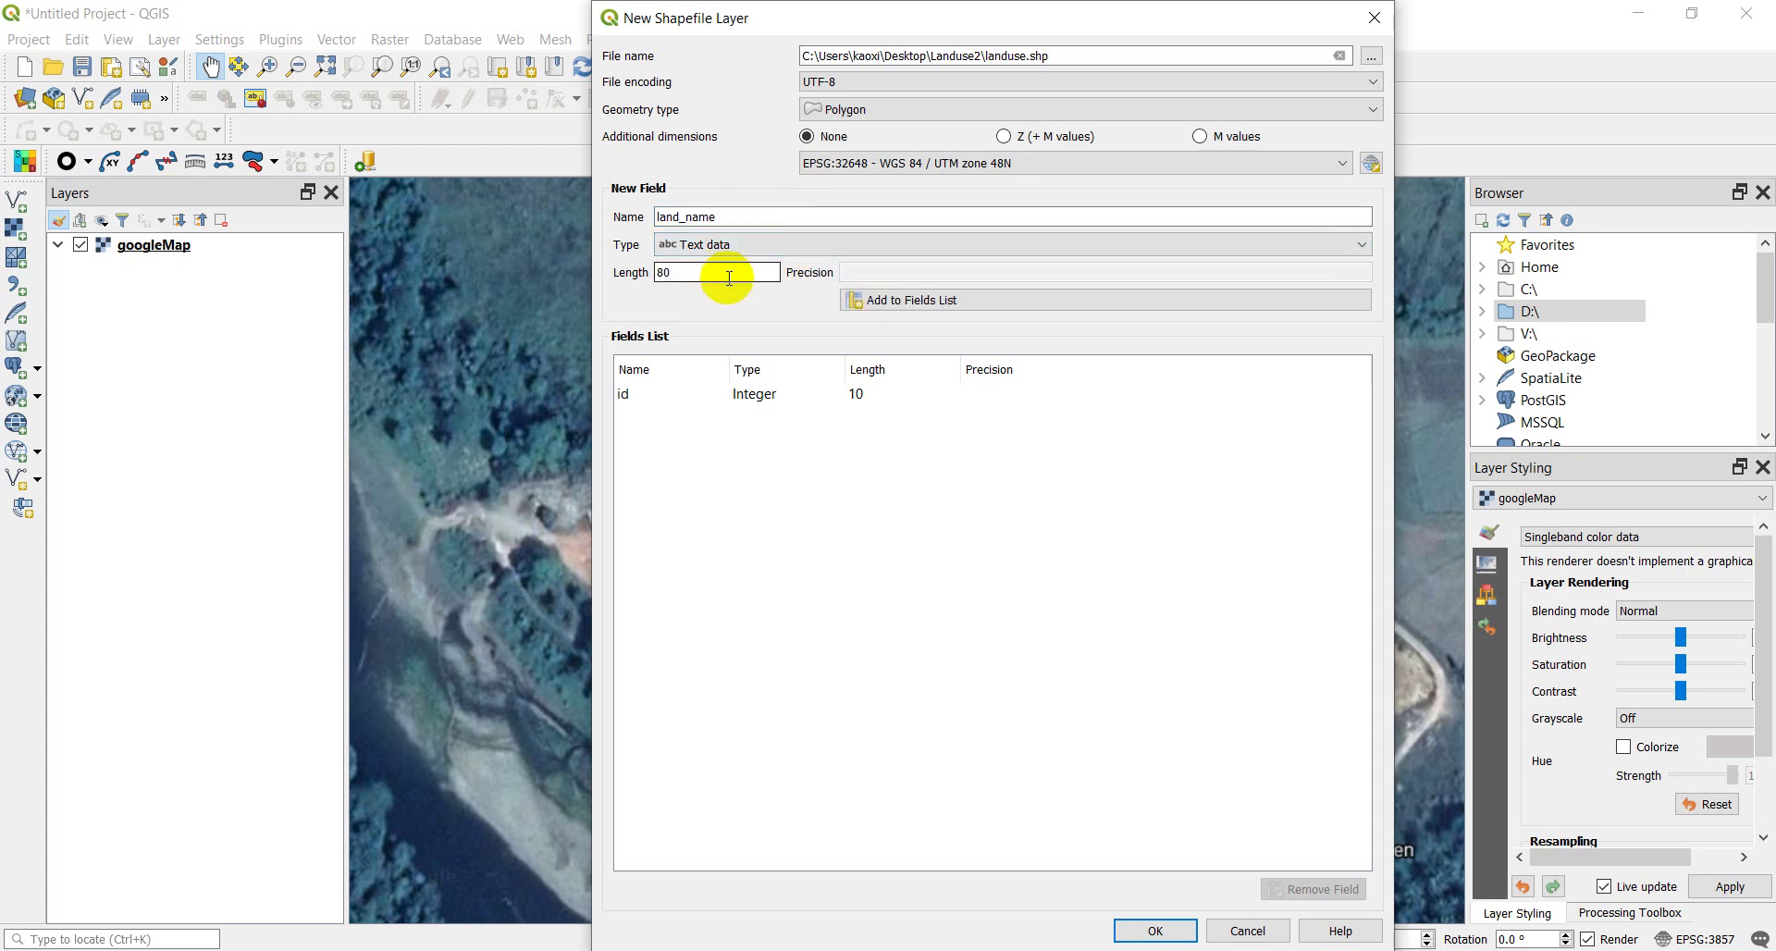
{"action": "left_click", "coordinate": [911, 307]}
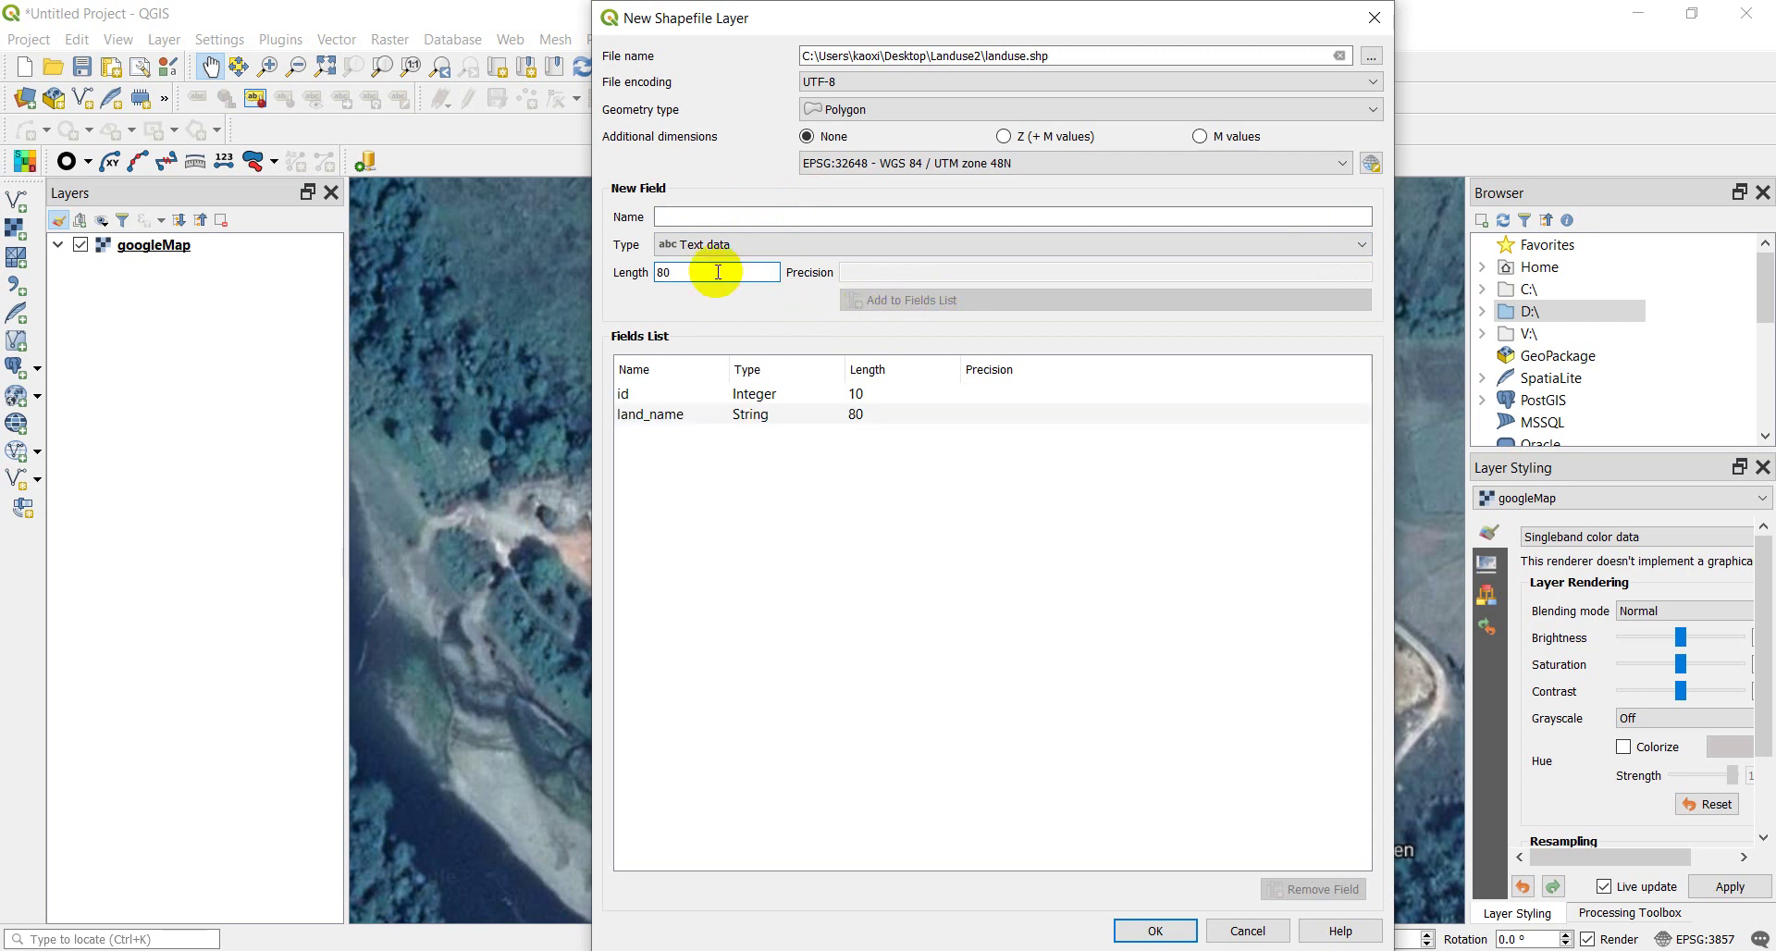
Add a whole number field named area with length 10, and create the landuse layer
{"action": "left_click", "coordinate": [687, 217]}
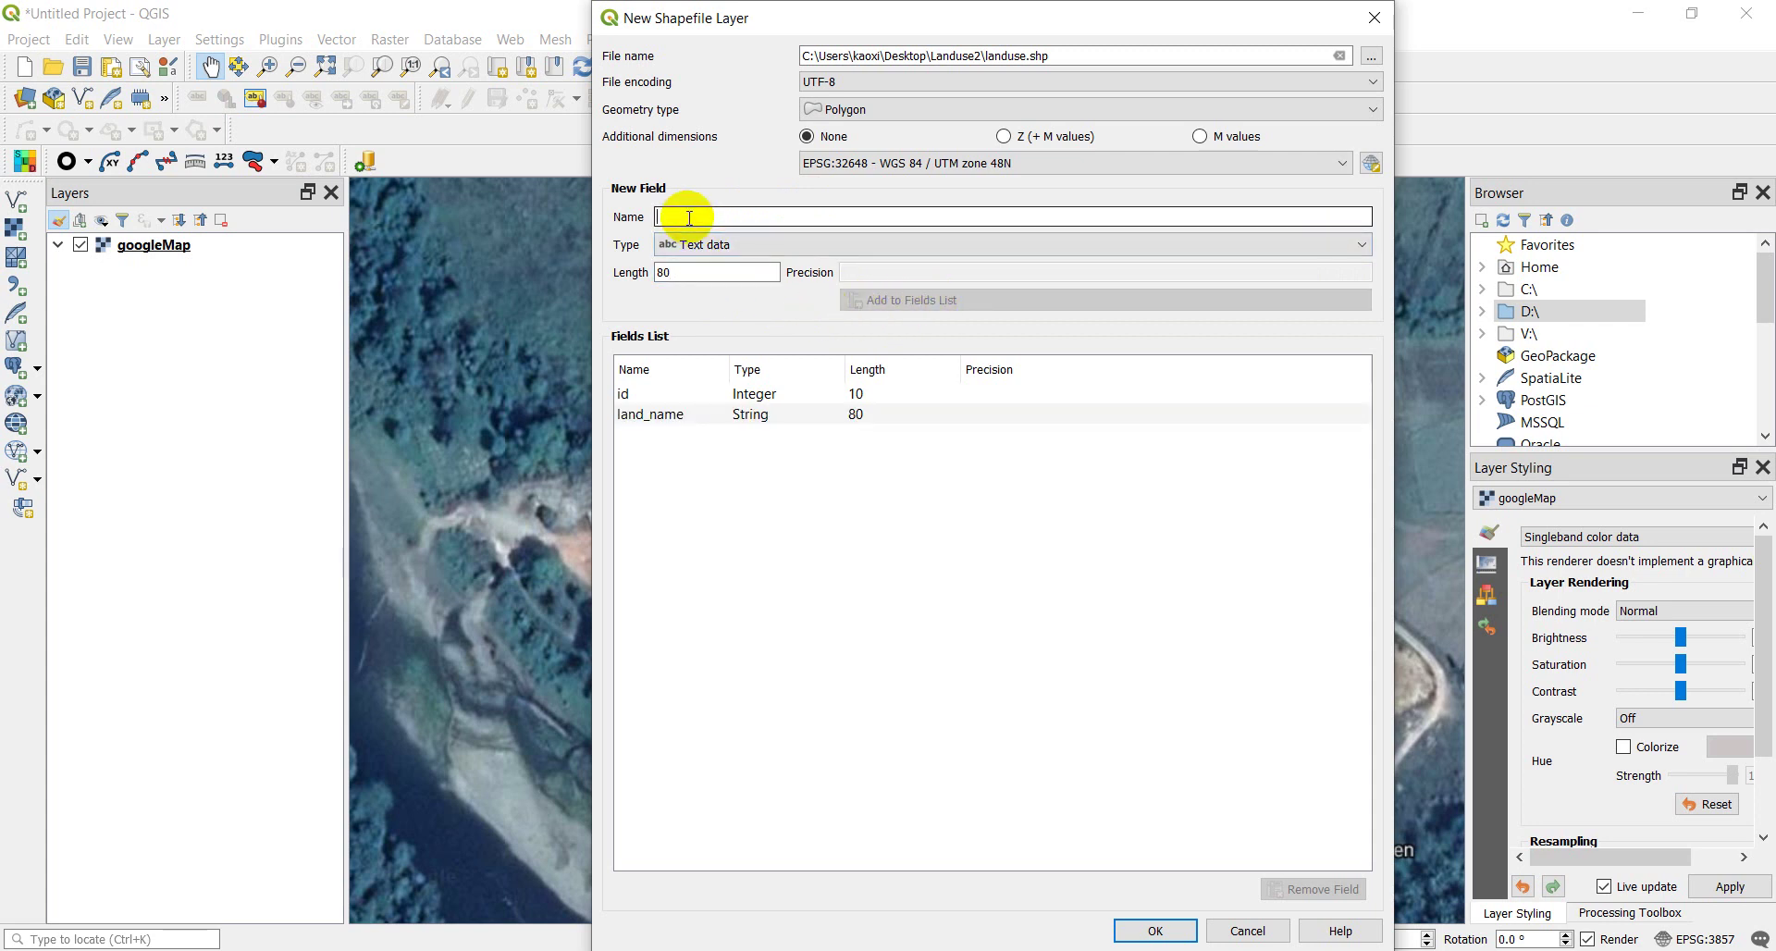
{"action": "type", "text": "area"}
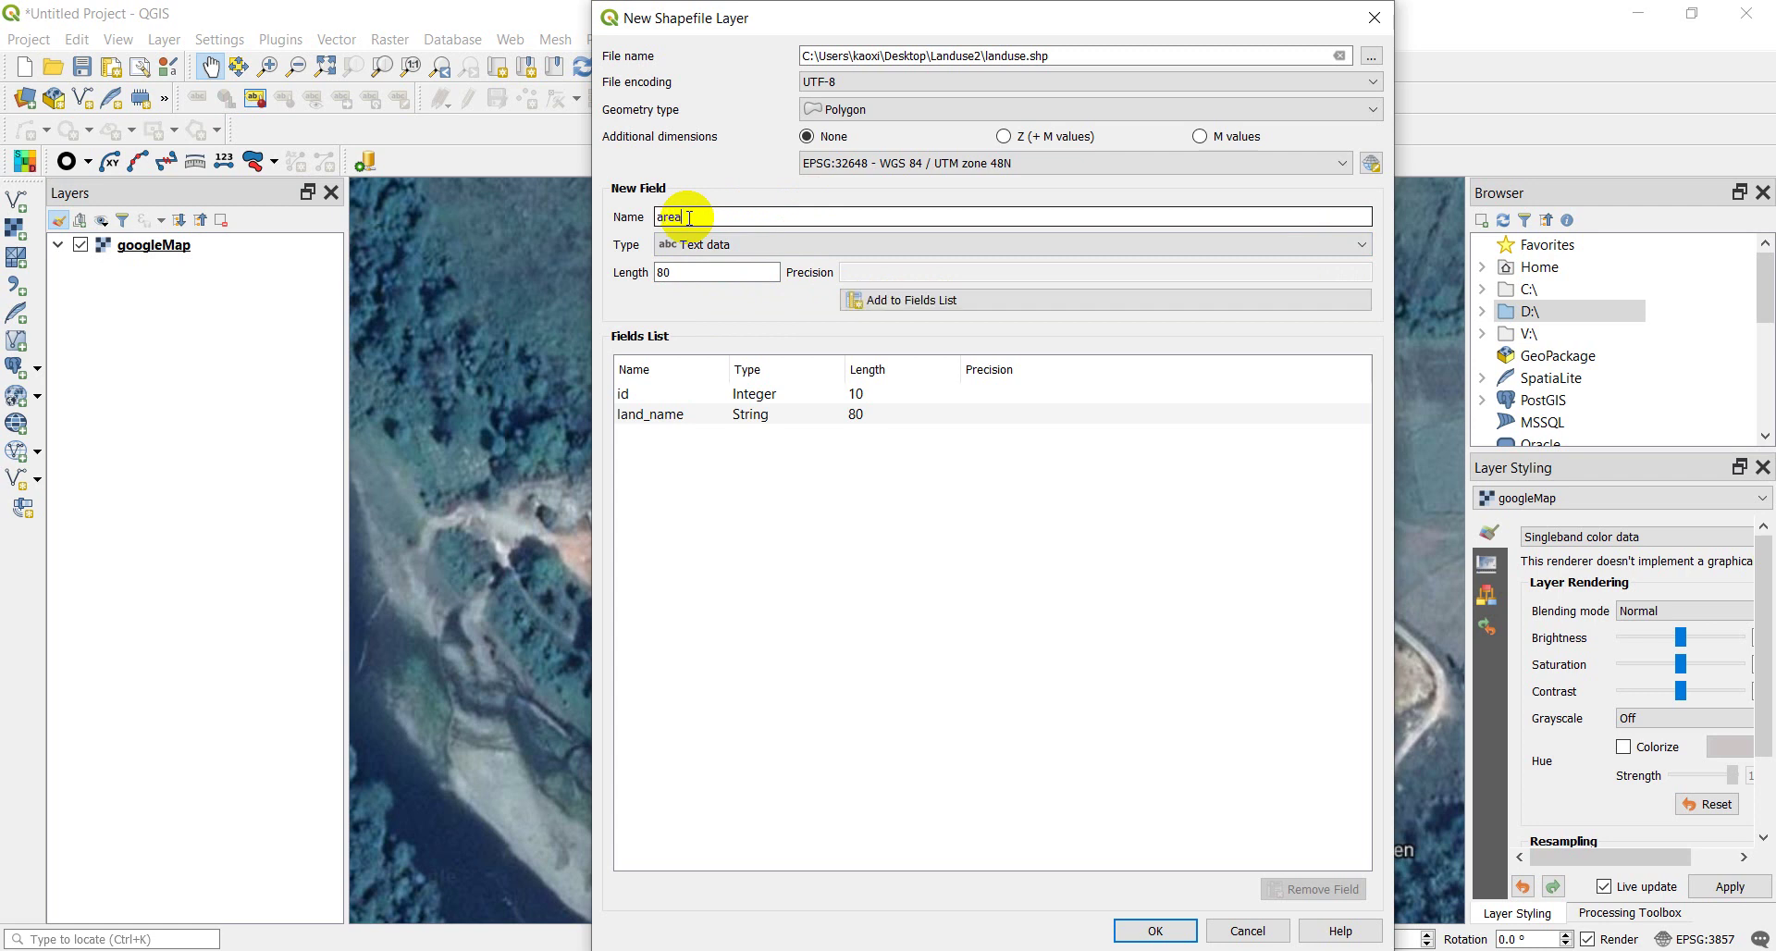
{"action": "left_click", "coordinate": [809, 246]}
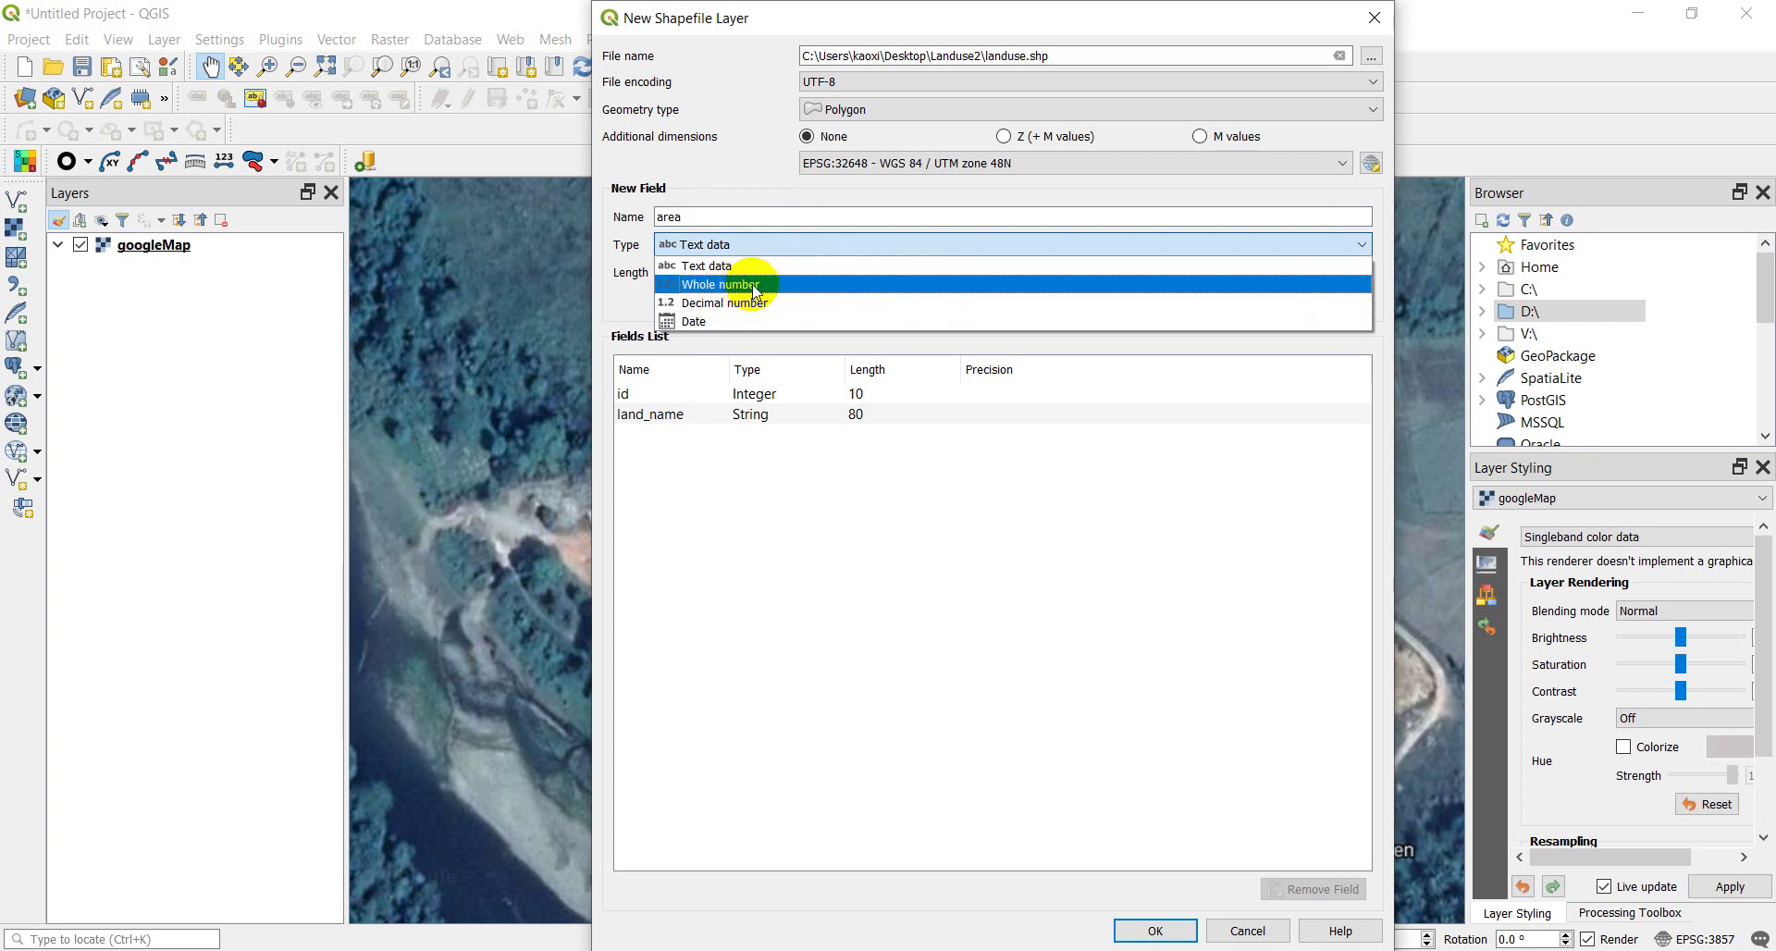
{"action": "left_click", "coordinate": [705, 285]}
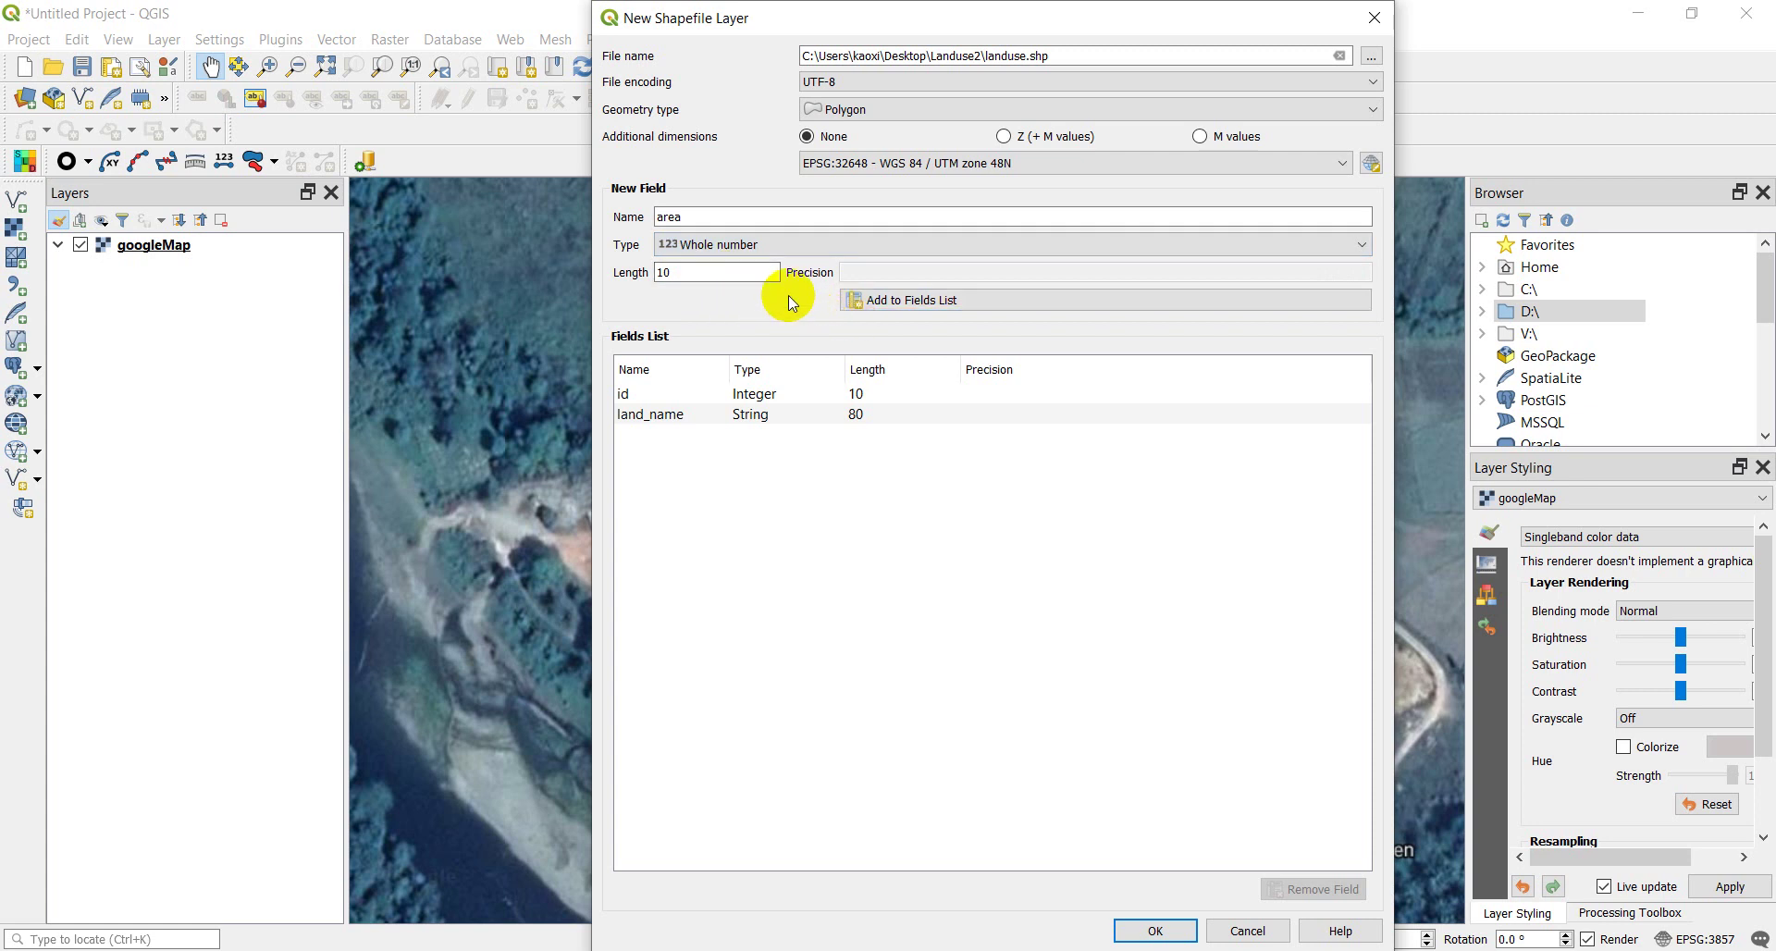
{"action": "left_click", "coordinate": [703, 278]}
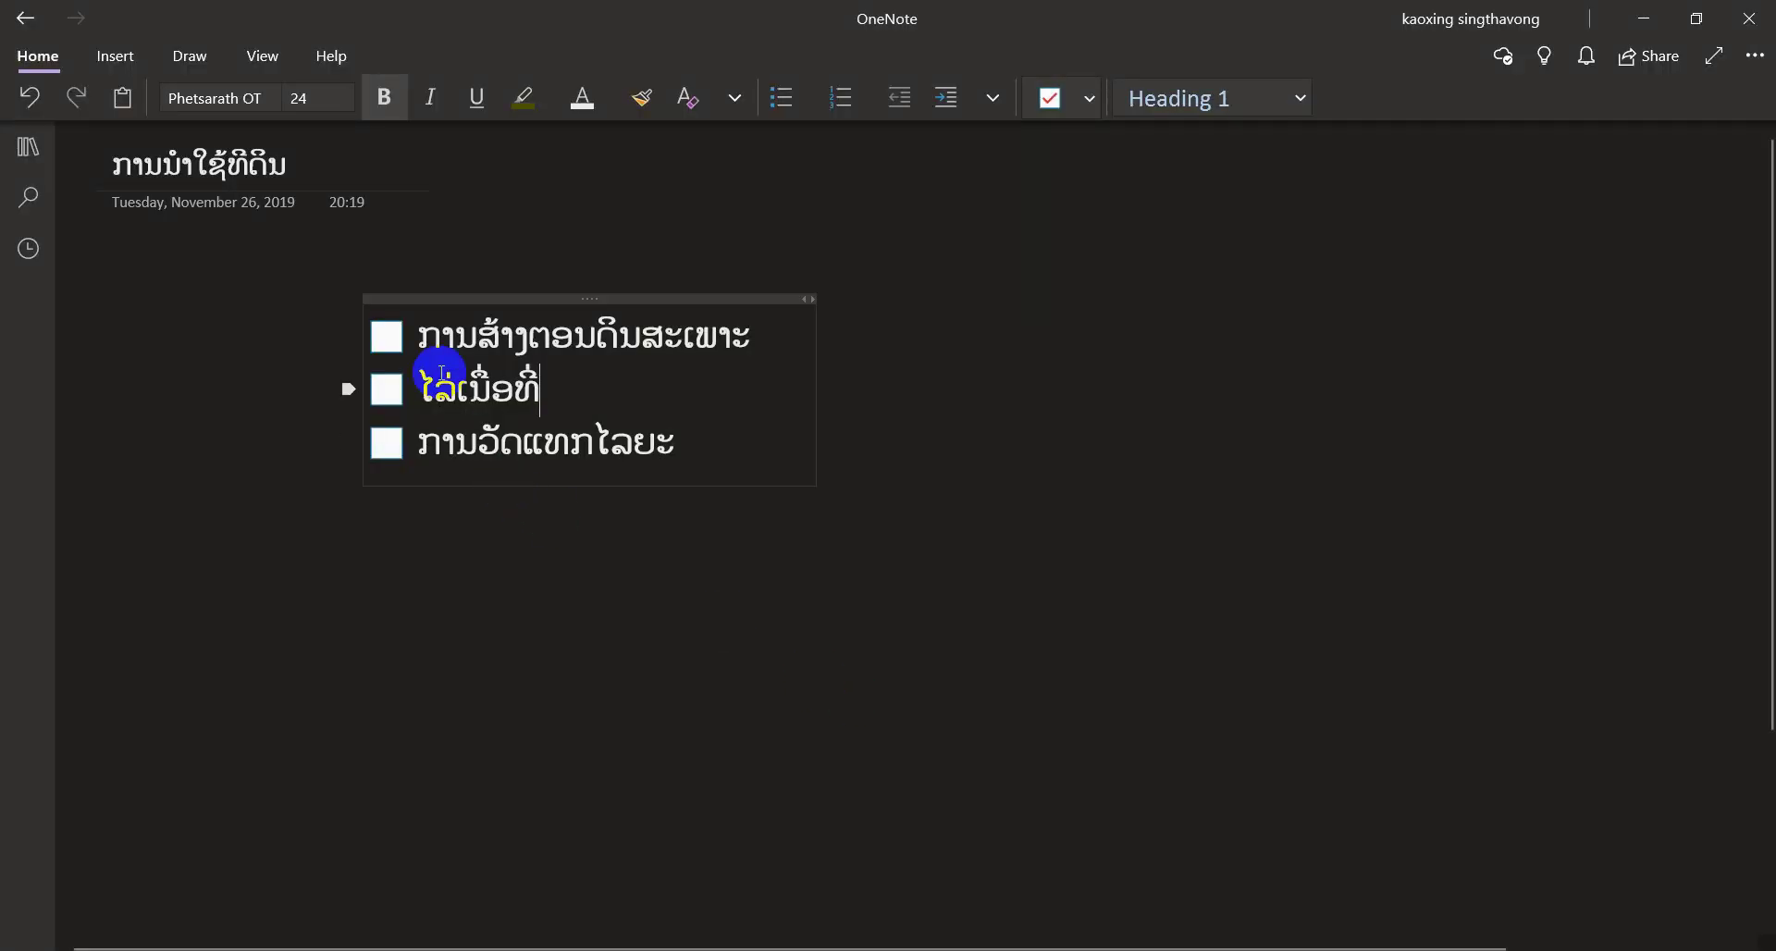
{"action": "left_click_drag", "start_coordinate": [440, 335], "coordinate": [614, 349]}
{"action": "left_click", "coordinate": [681, 476]}
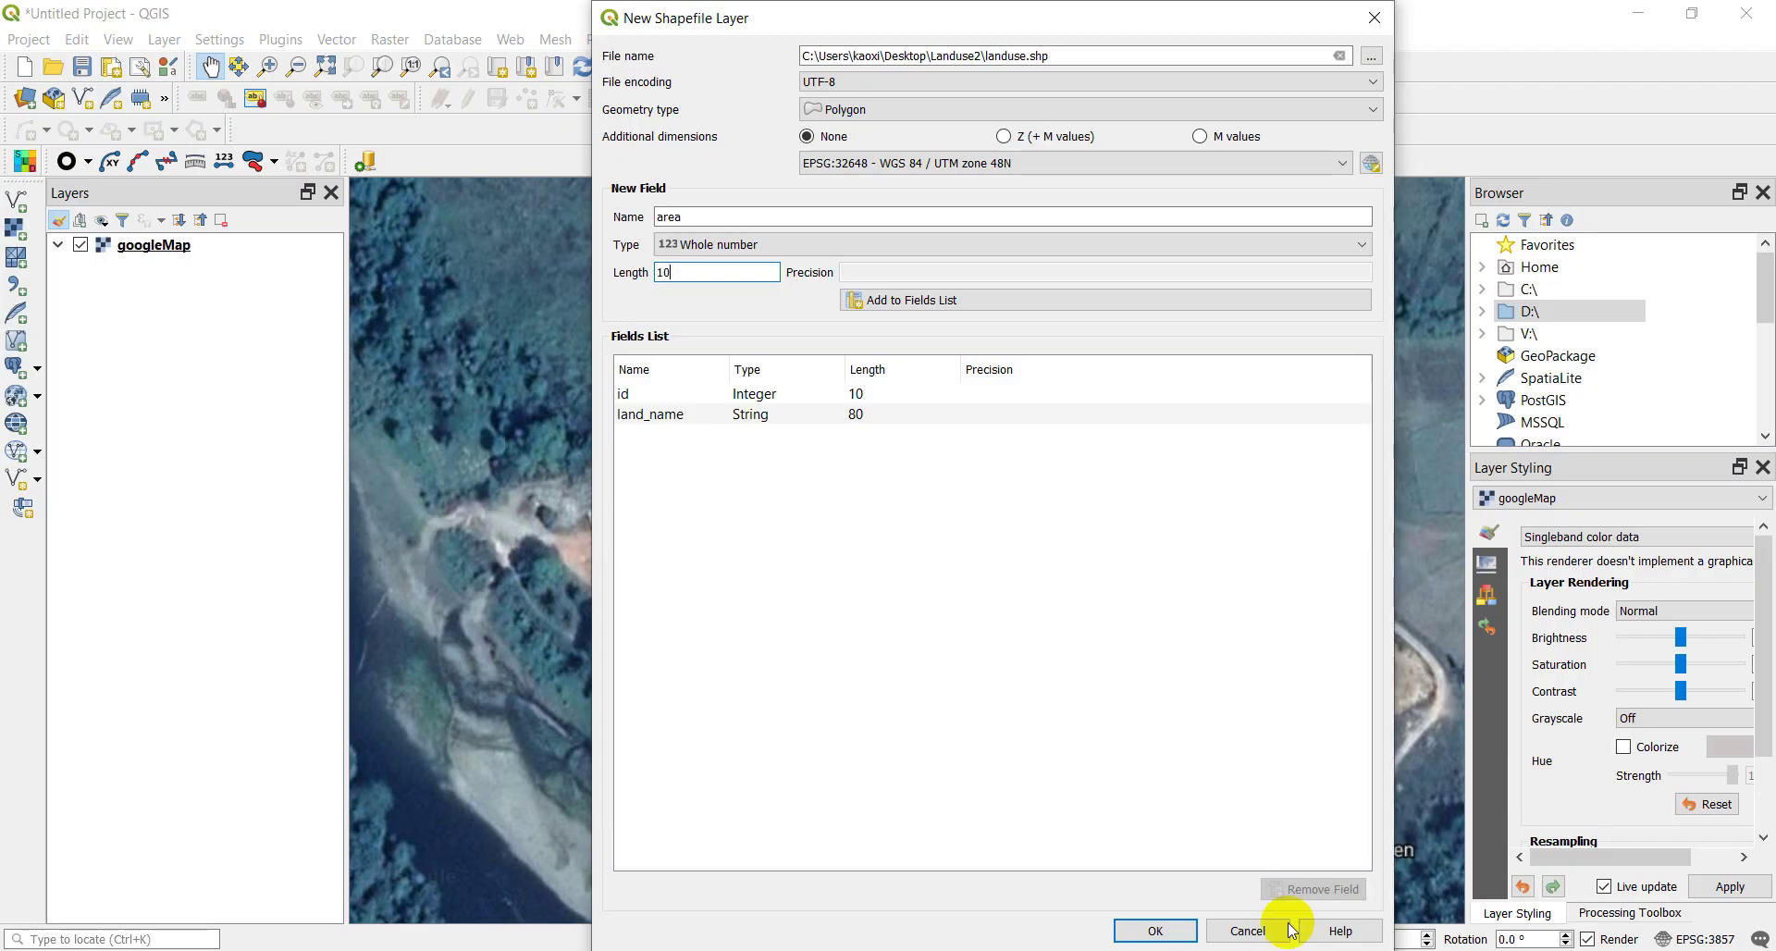
{"action": "left_click", "coordinate": [795, 416]}
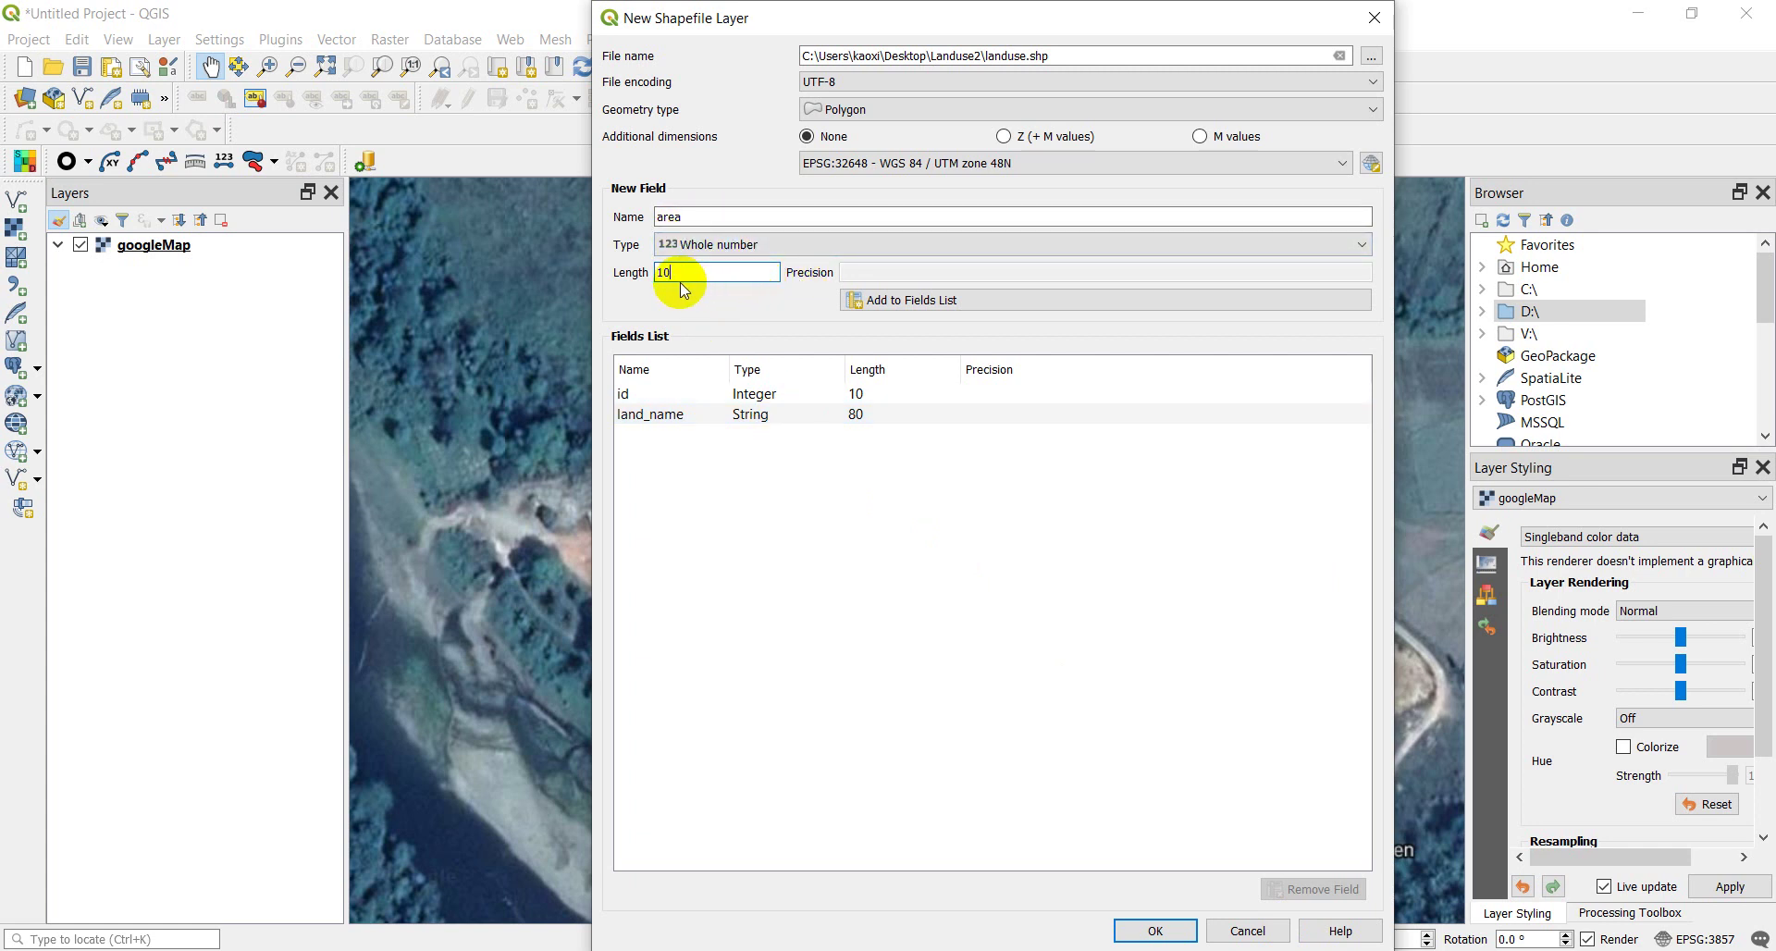
{"action": "left_click", "coordinate": [893, 301]}
{"action": "left_click", "coordinate": [812, 515]}
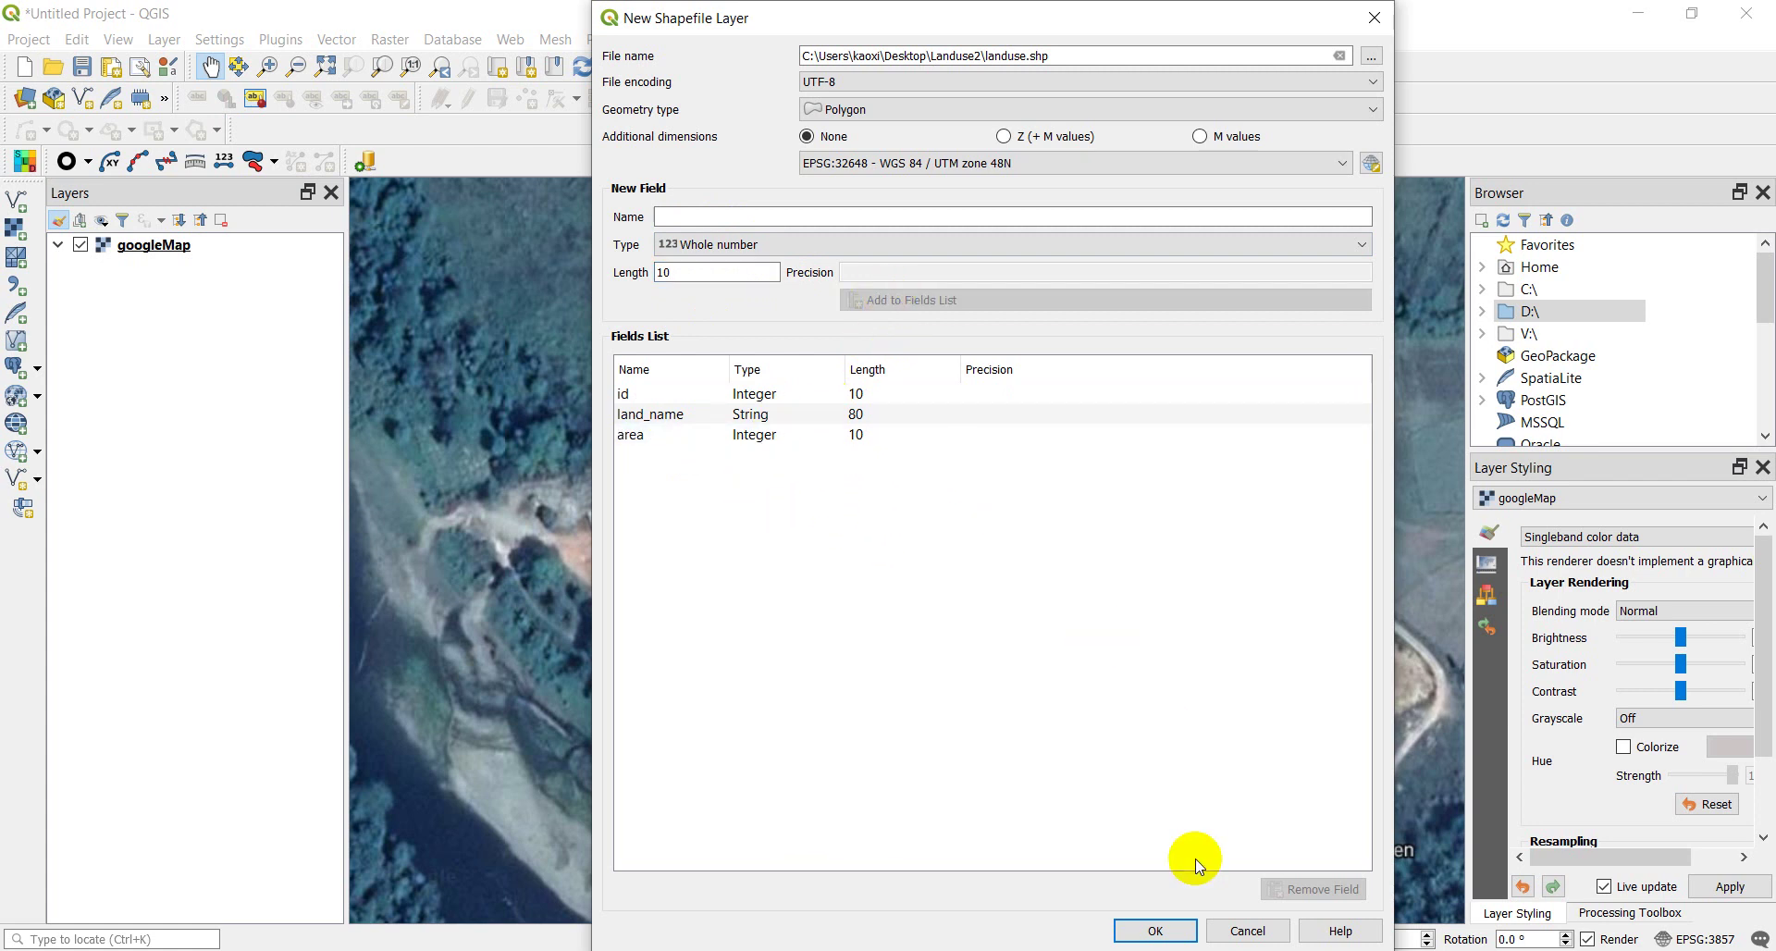
{"action": "left_click", "coordinate": [1155, 932]}
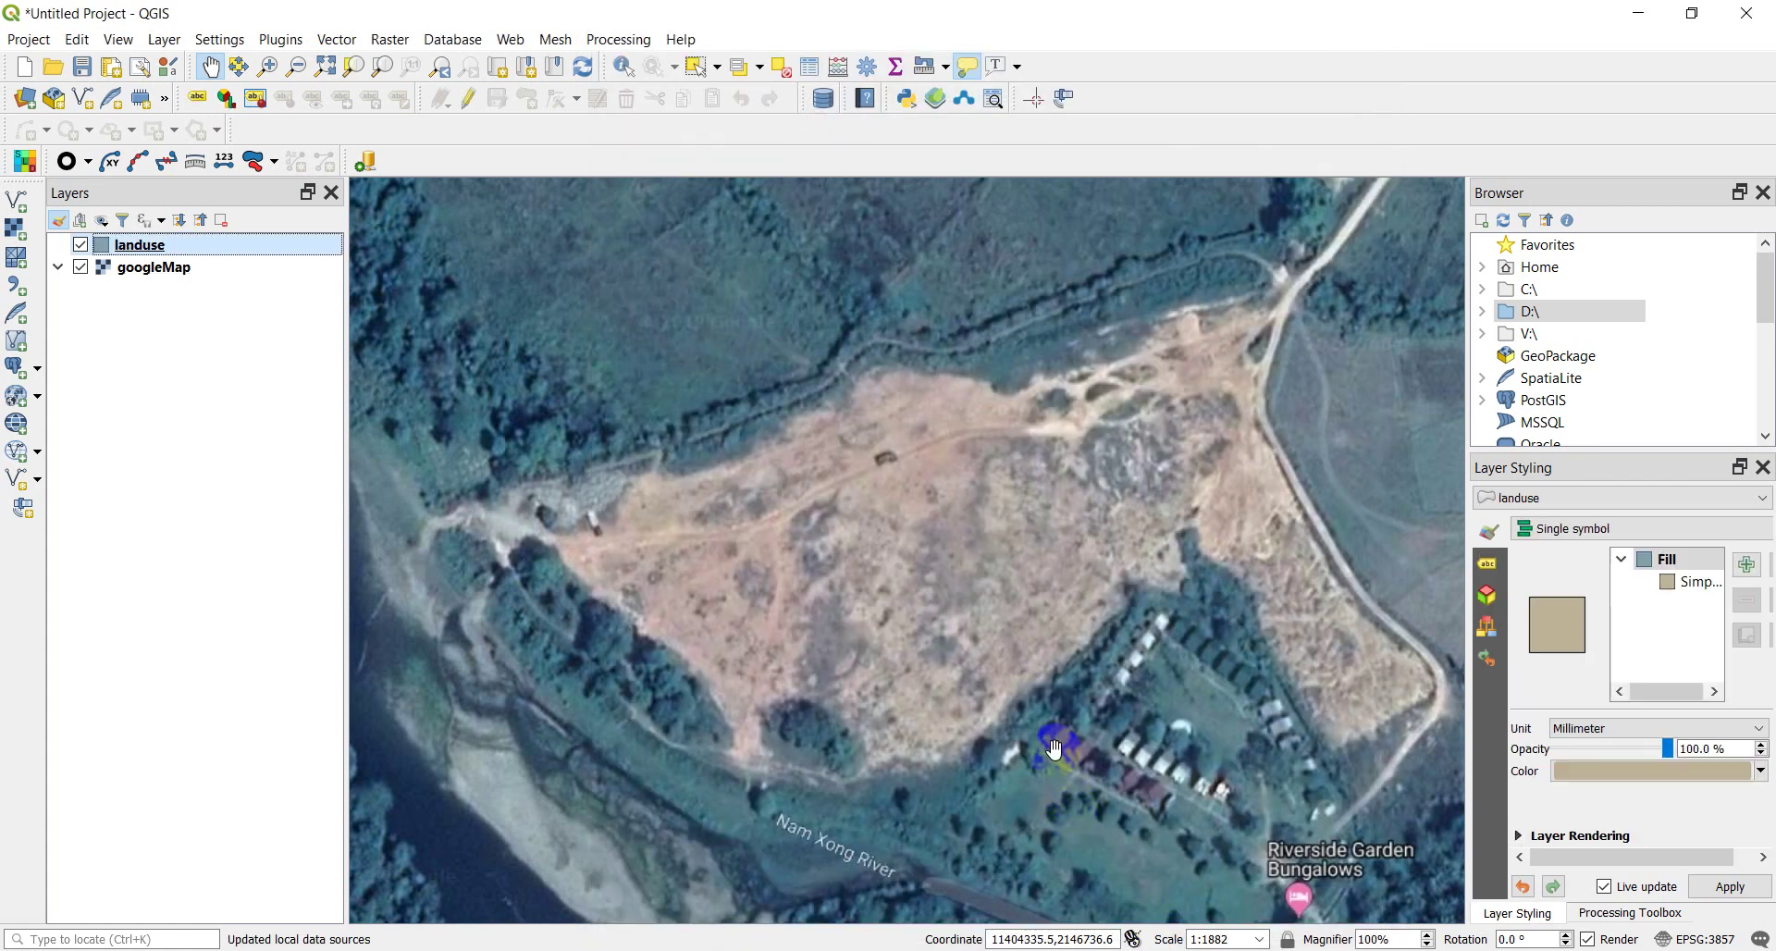
Make the fill color of the landuse layer's simple fill symbol transparent in its symbology properties
{"action": "right_click", "coordinate": [107, 243]}
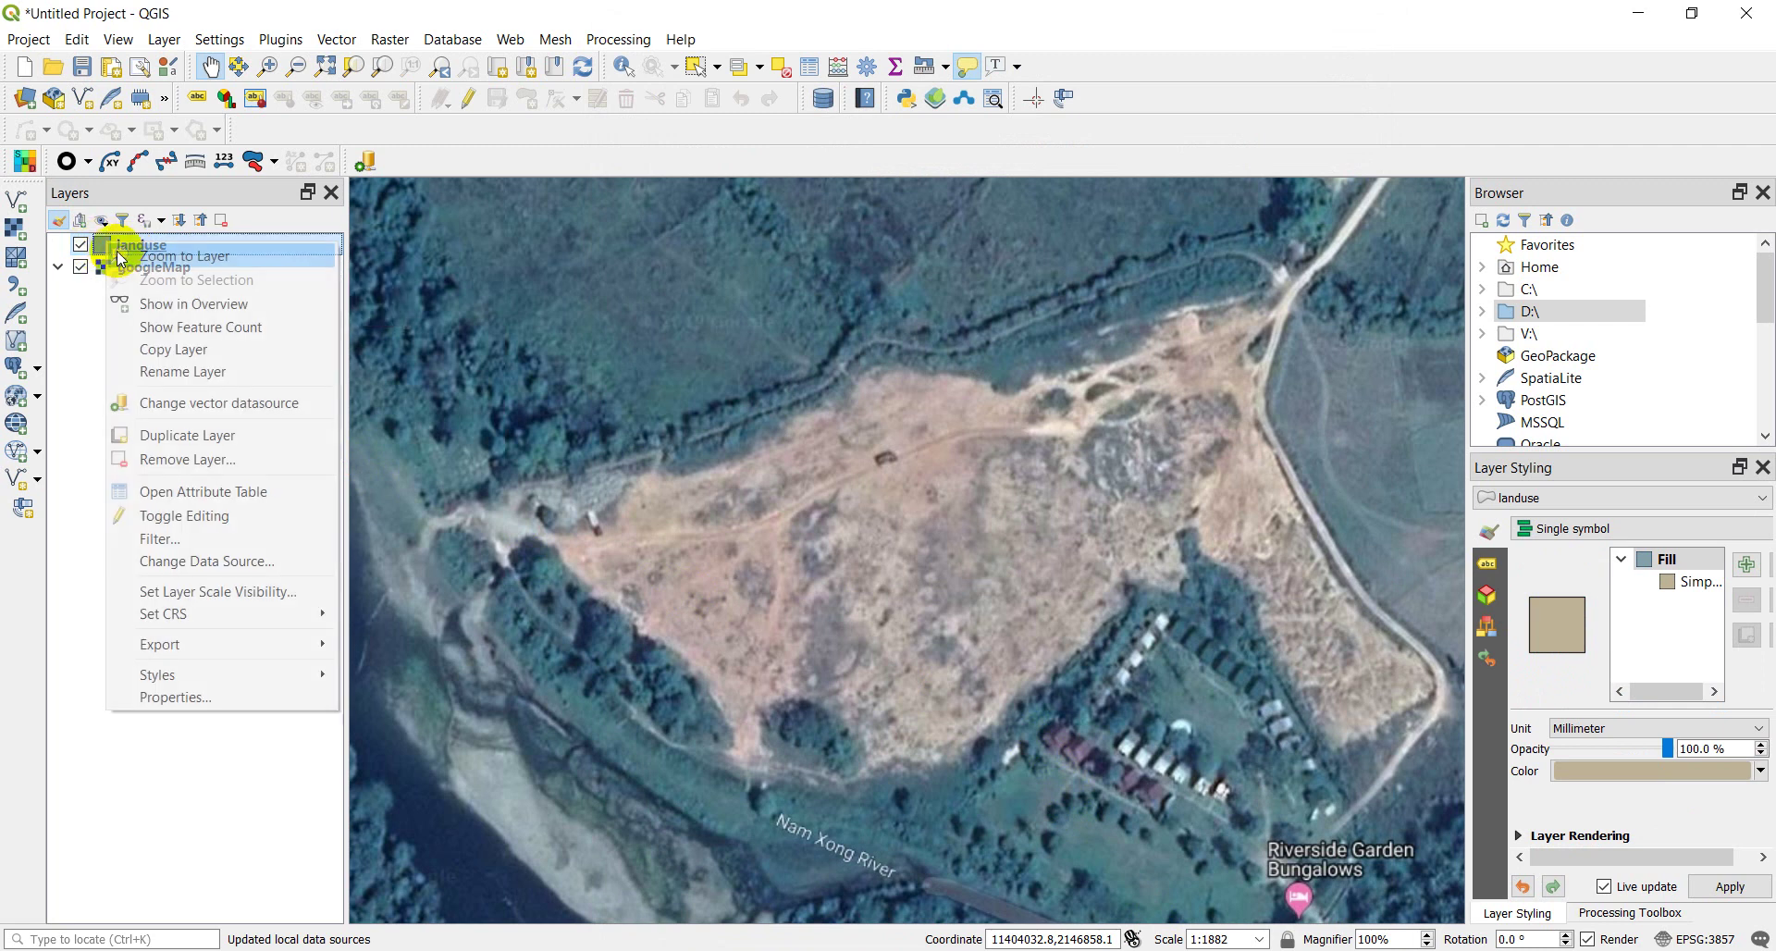
{"action": "left_click", "coordinate": [178, 697]}
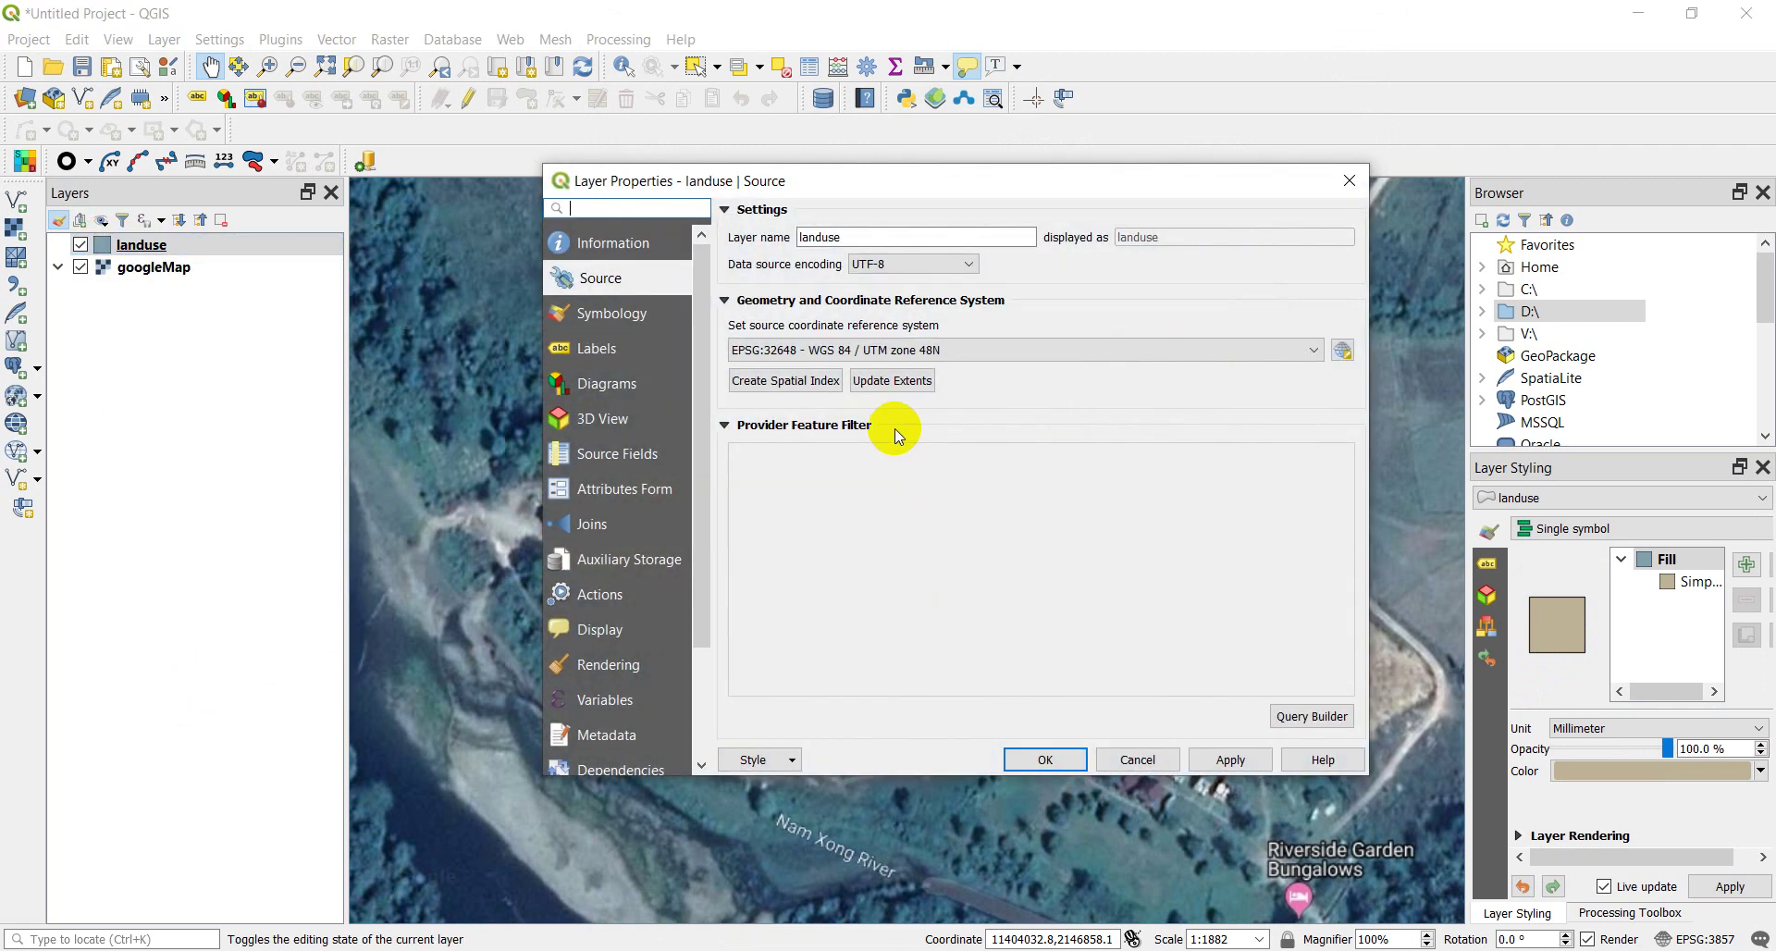
{"action": "left_click", "coordinate": [602, 317]}
{"action": "left_click", "coordinate": [971, 265]}
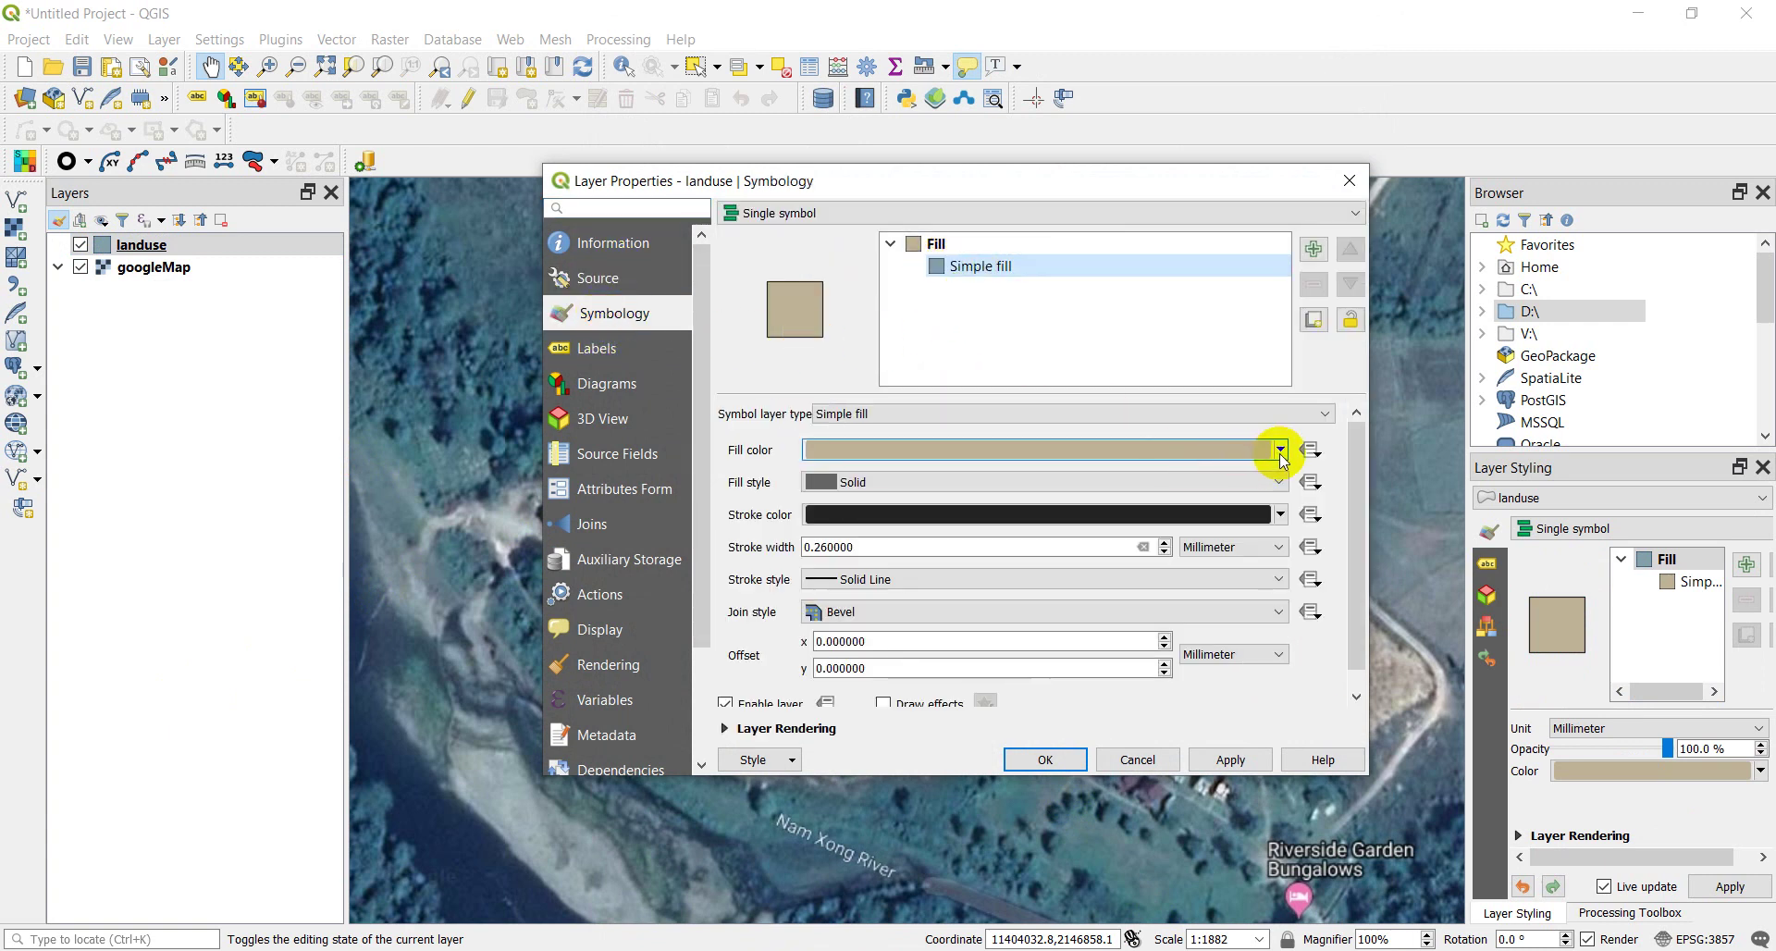
{"action": "left_click", "coordinate": [1279, 453]}
{"action": "left_click", "coordinate": [890, 469]}
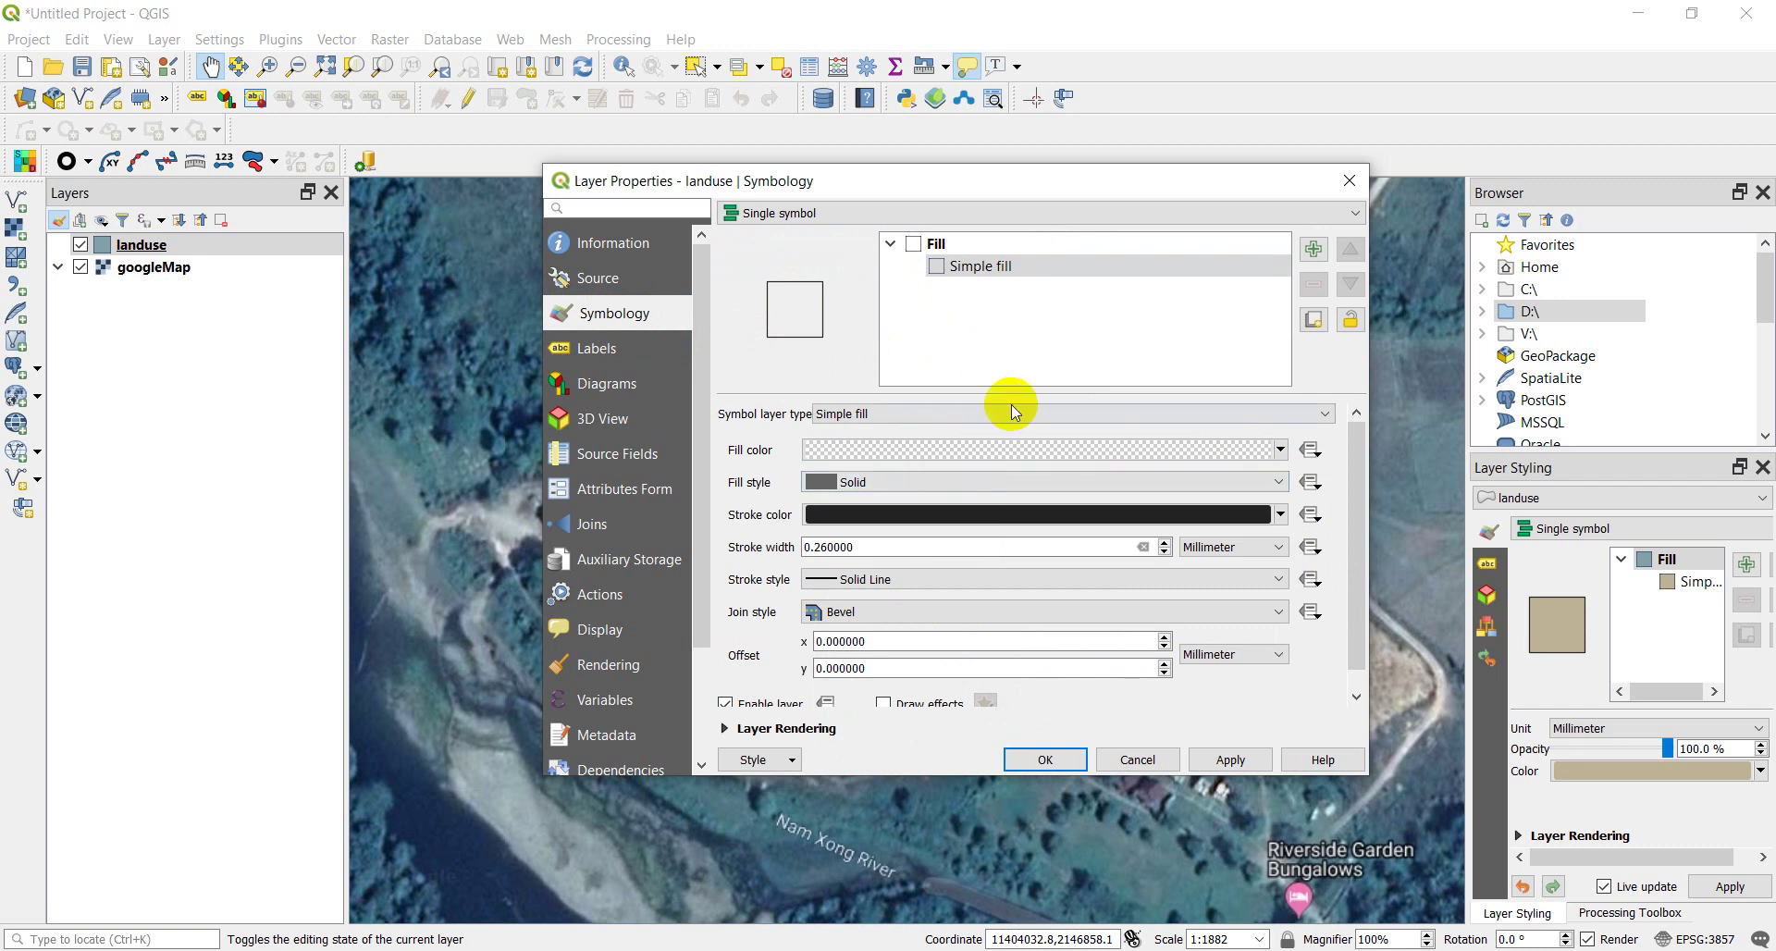
Set the landuse outline's stroke width to 2 millimeters and apply the symbology
{"action": "left_click", "coordinate": [859, 549]}
{"action": "left_click_drag", "start_coordinate": [859, 550], "coordinate": [630, 527]}
{"action": "type", "text": "2"}
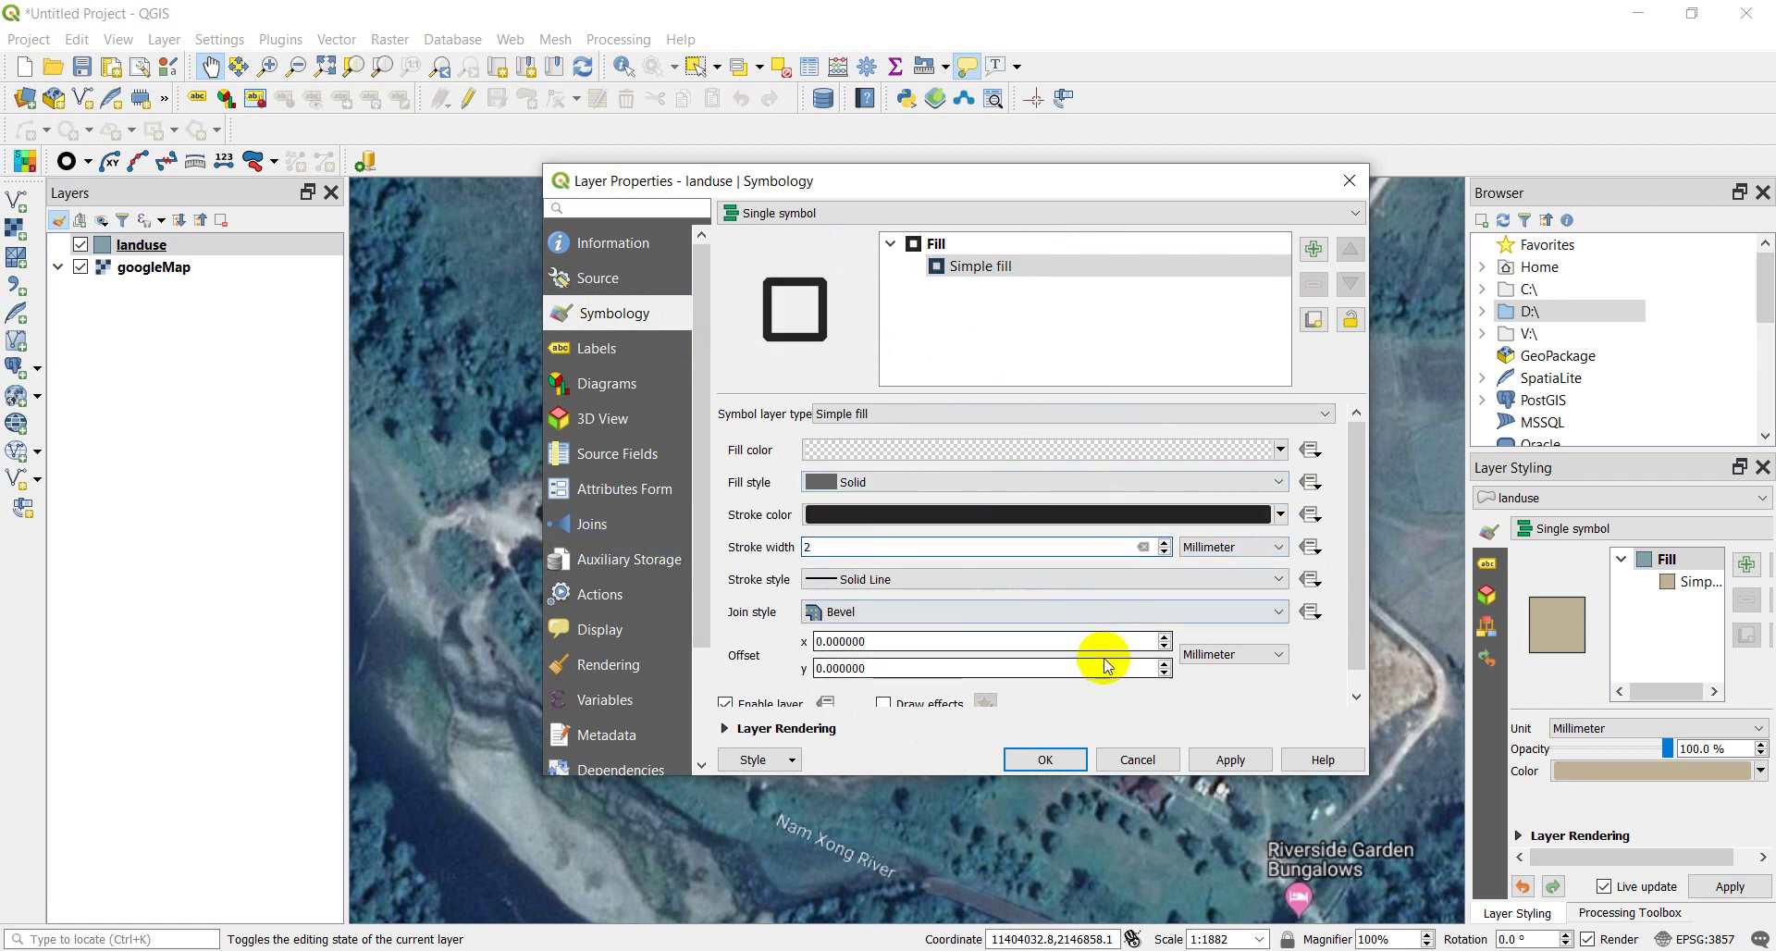
{"action": "left_click", "coordinate": [1023, 759]}
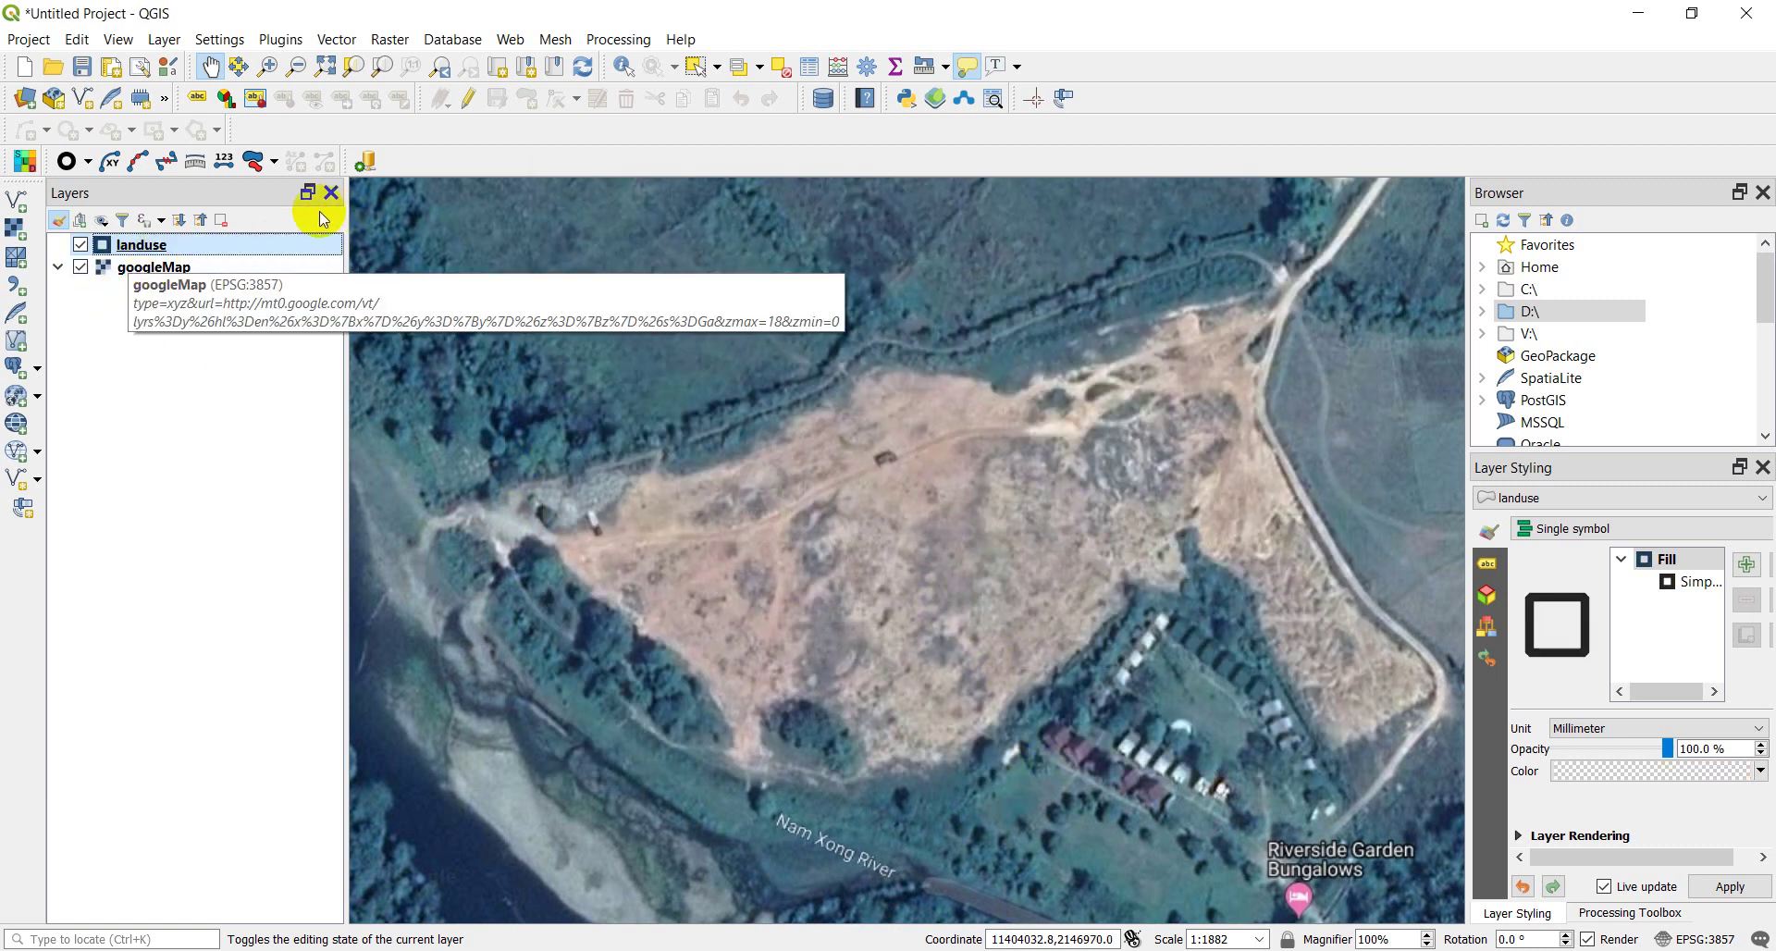
Enable editing on the landuse layer and draw a four-sided polygon around the small plot inside the round green field
{"action": "right_click", "coordinate": [145, 256]}
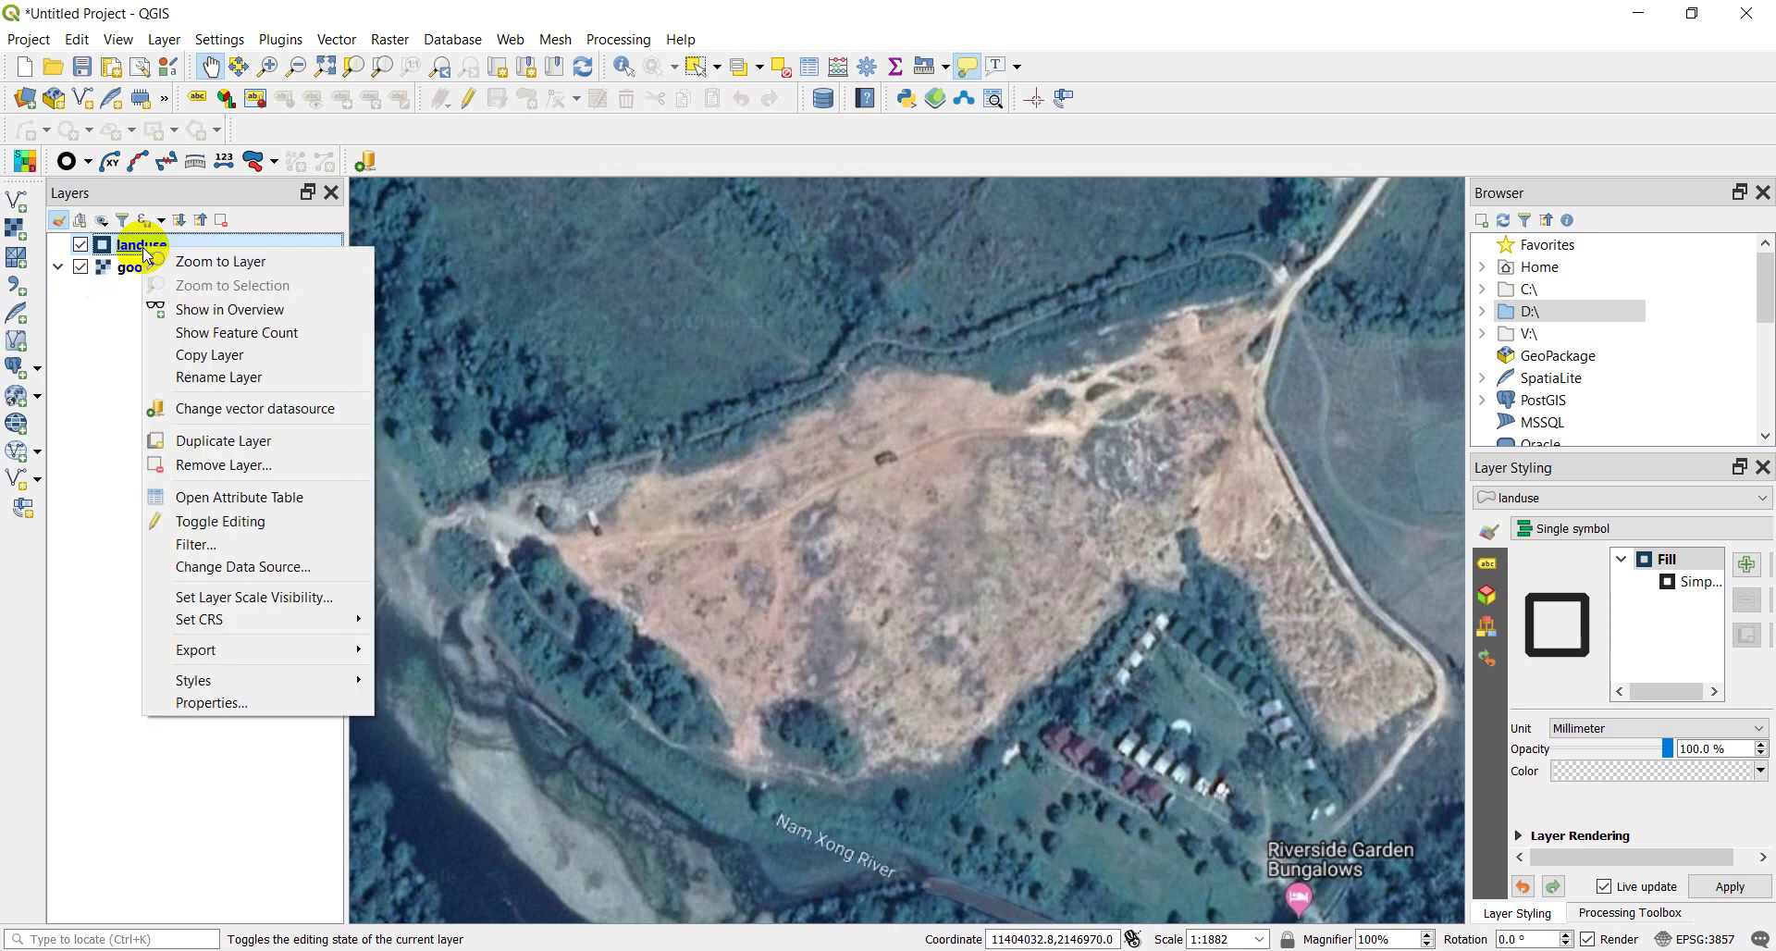
{"action": "left_click", "coordinate": [207, 522]}
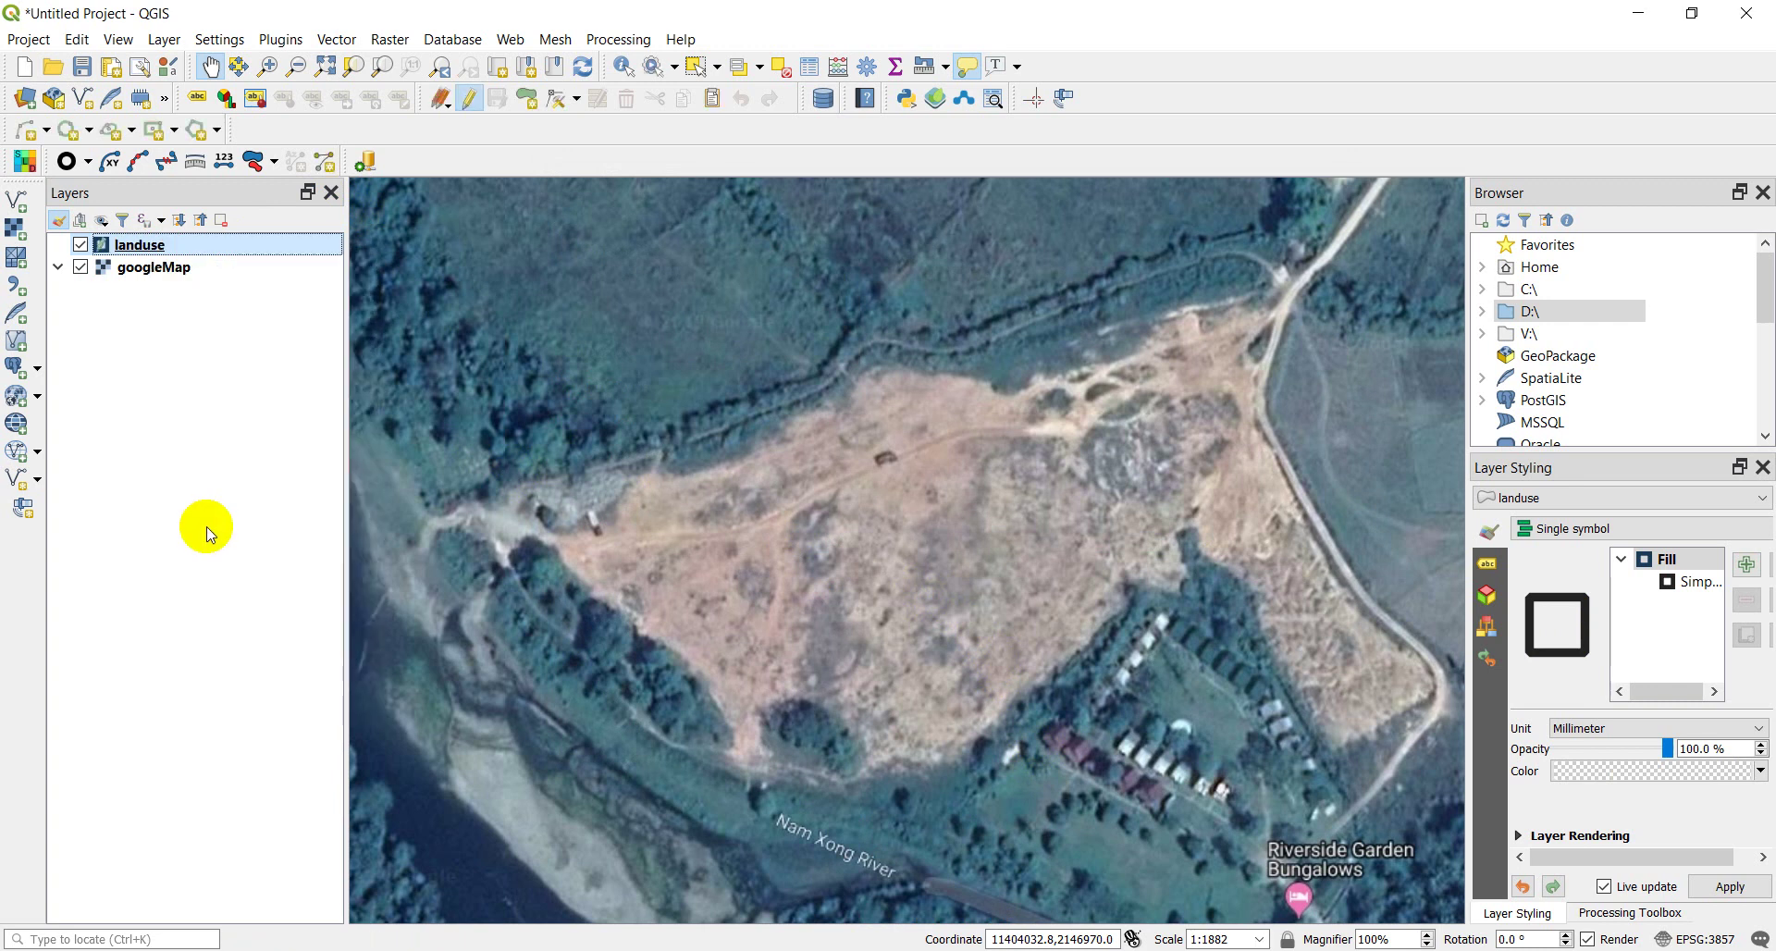
{"action": "left_click_drag", "start_coordinate": [951, 483], "coordinate": [805, 435]}
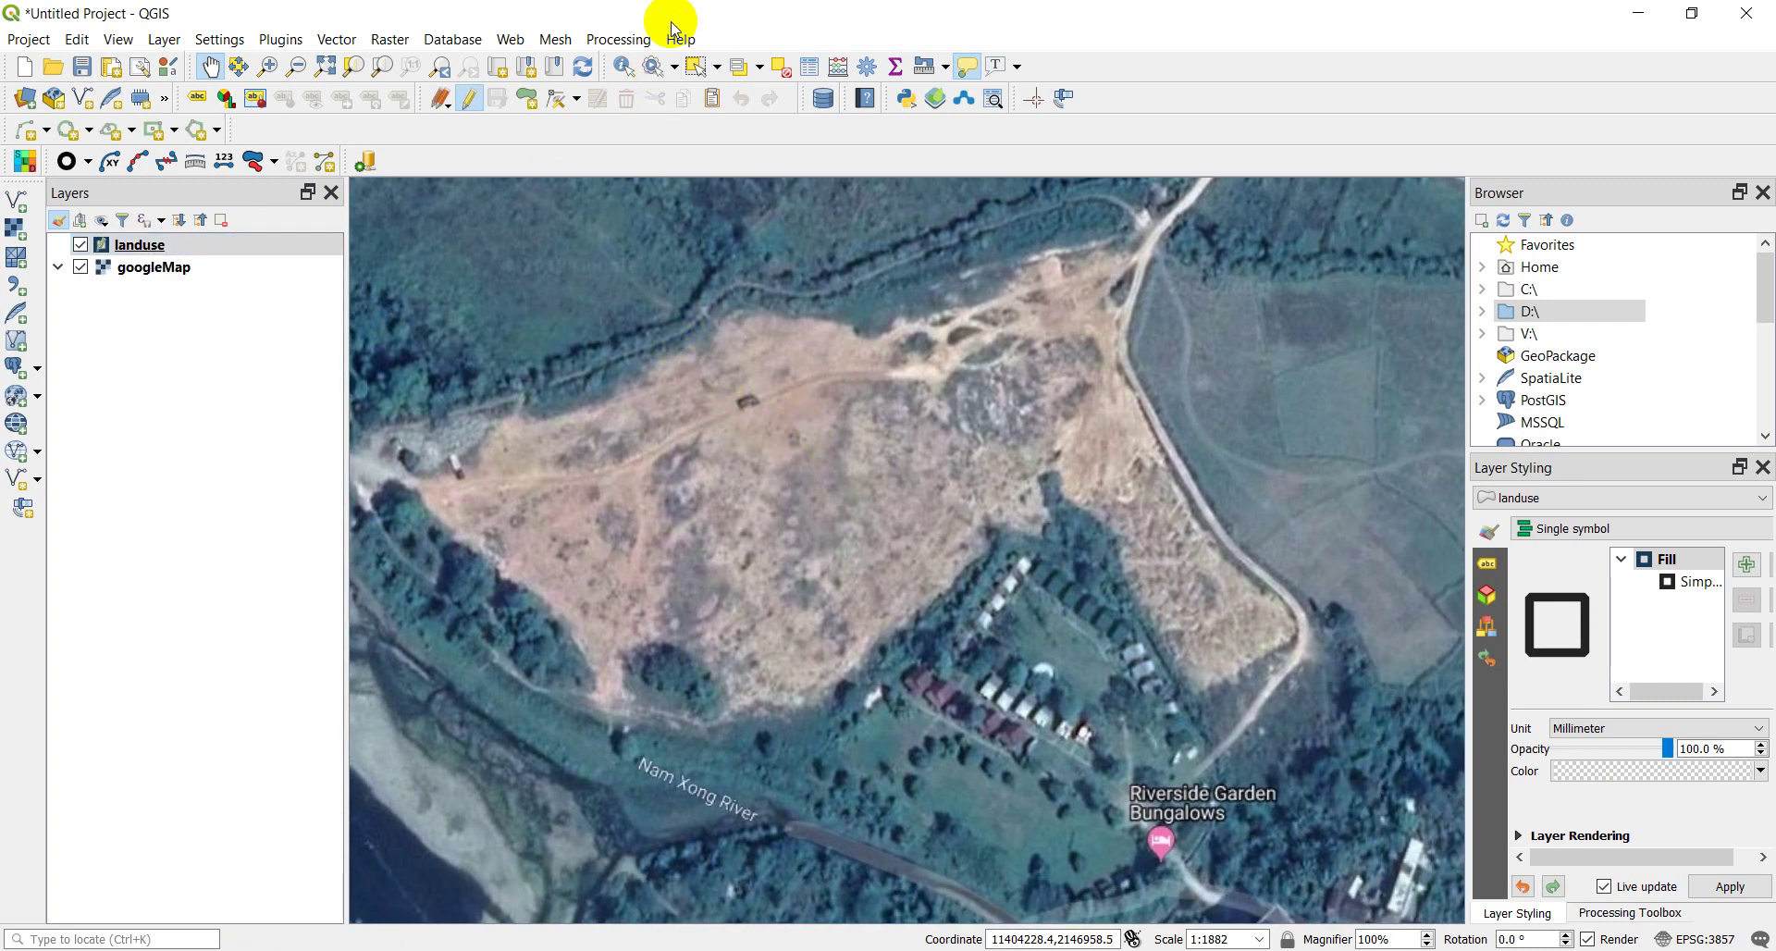
{"action": "left_click_drag", "start_coordinate": [987, 421], "coordinate": [871, 403]}
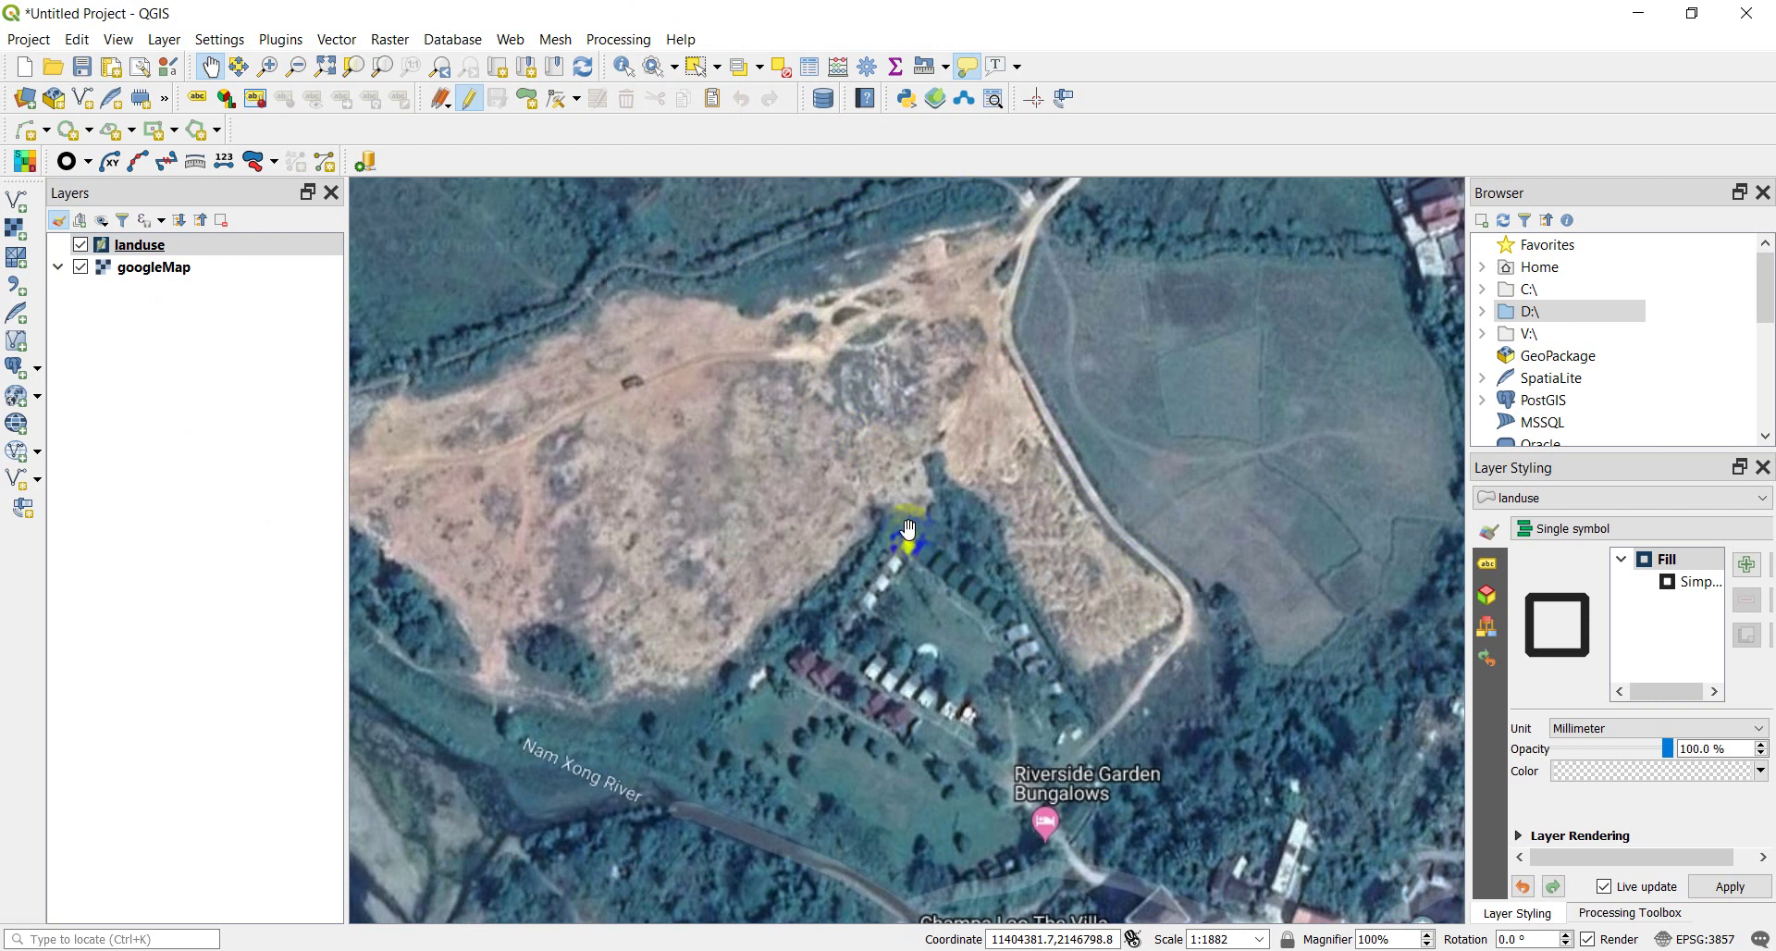
{"action": "left_click_drag", "start_coordinate": [1026, 499], "coordinate": [725, 456]}
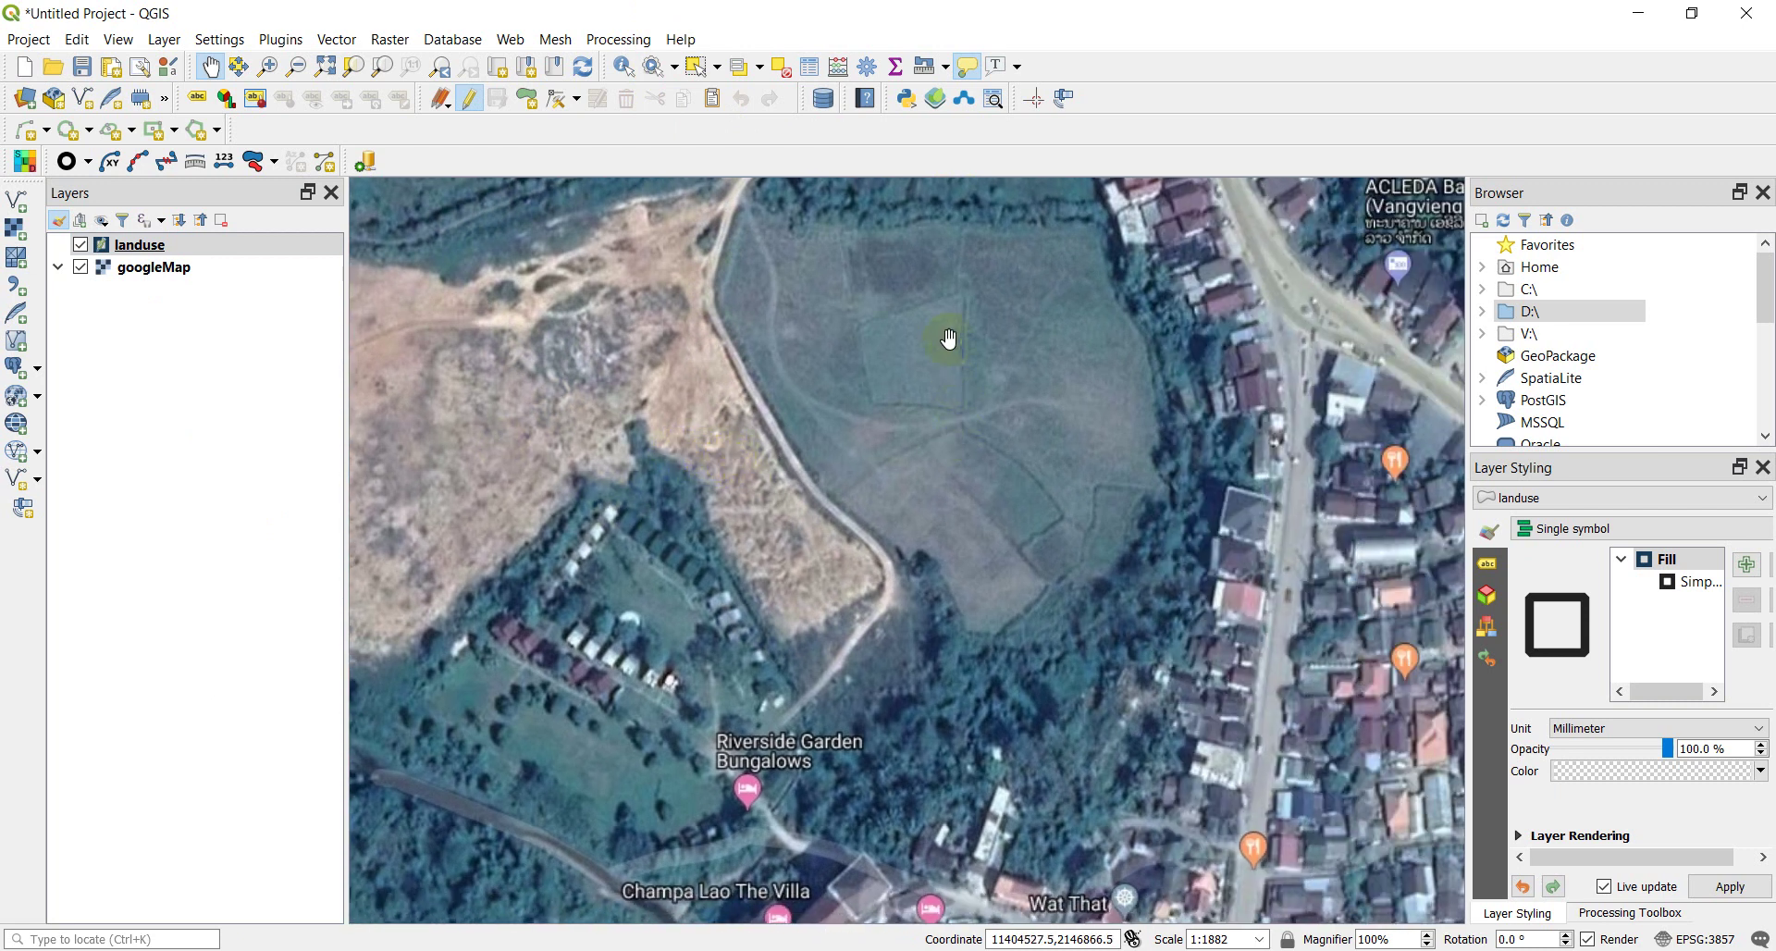
{"action": "left_click_drag", "start_coordinate": [781, 361], "coordinate": [807, 472]}
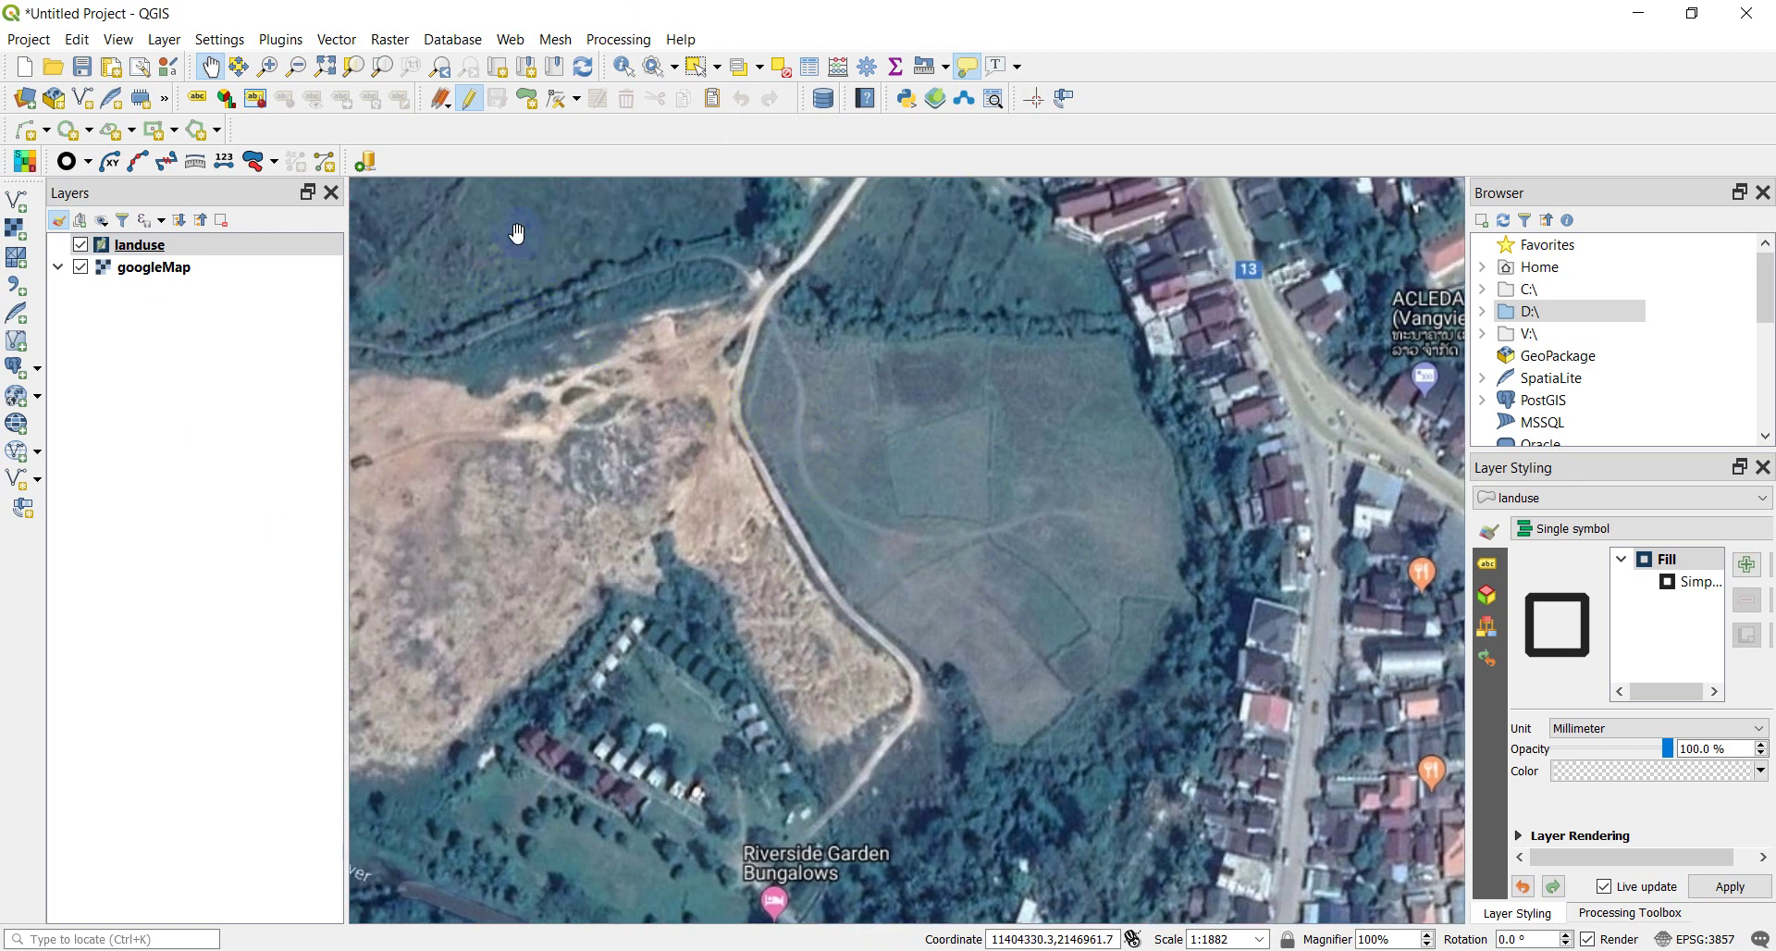
{"action": "left_click", "coordinate": [528, 98]}
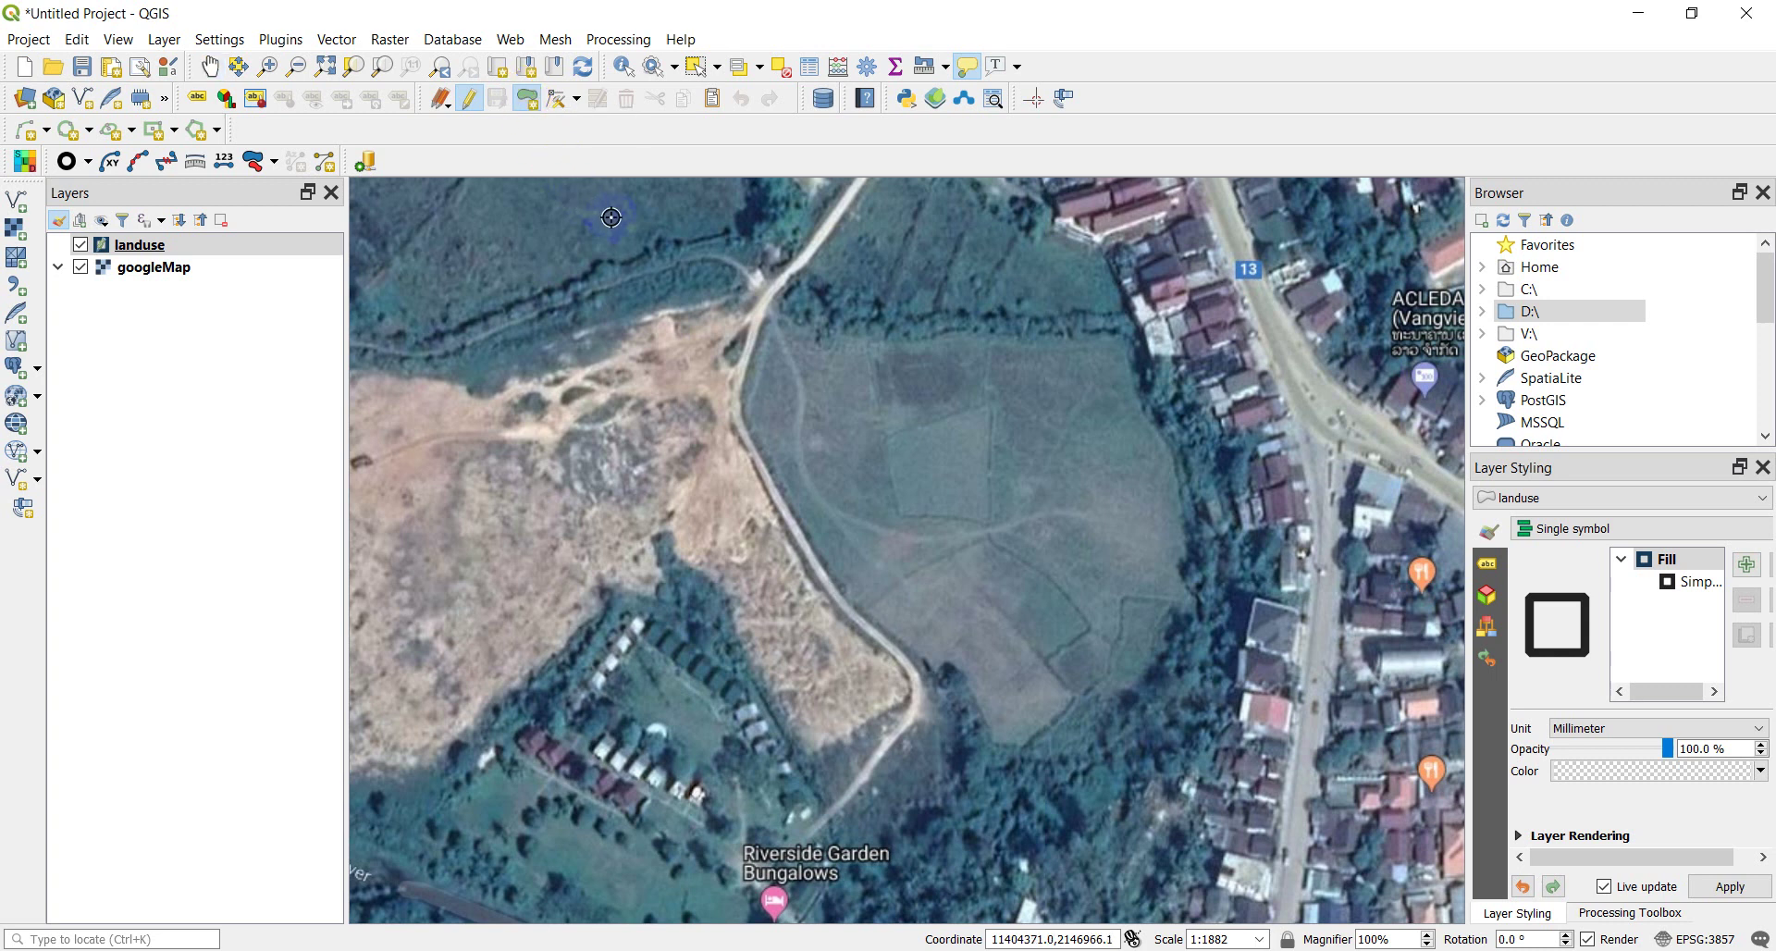
{"action": "left_click", "coordinate": [987, 524]}
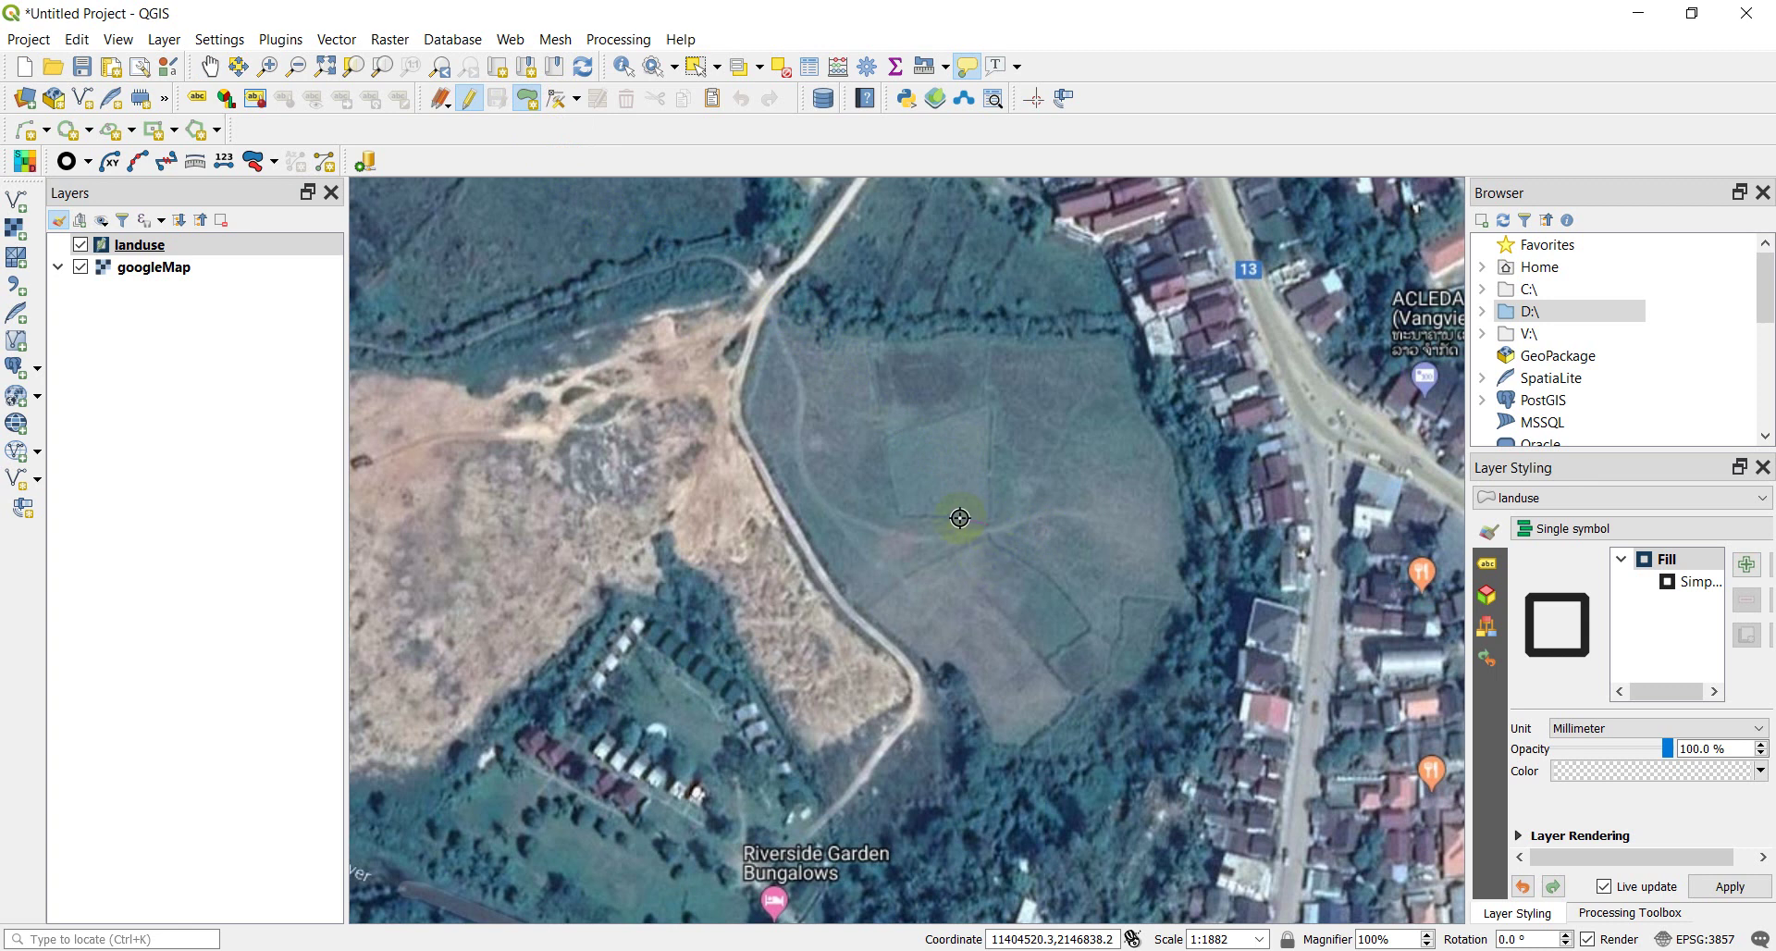
{"action": "left_click", "coordinate": [900, 517]}
{"action": "left_click", "coordinate": [886, 437]}
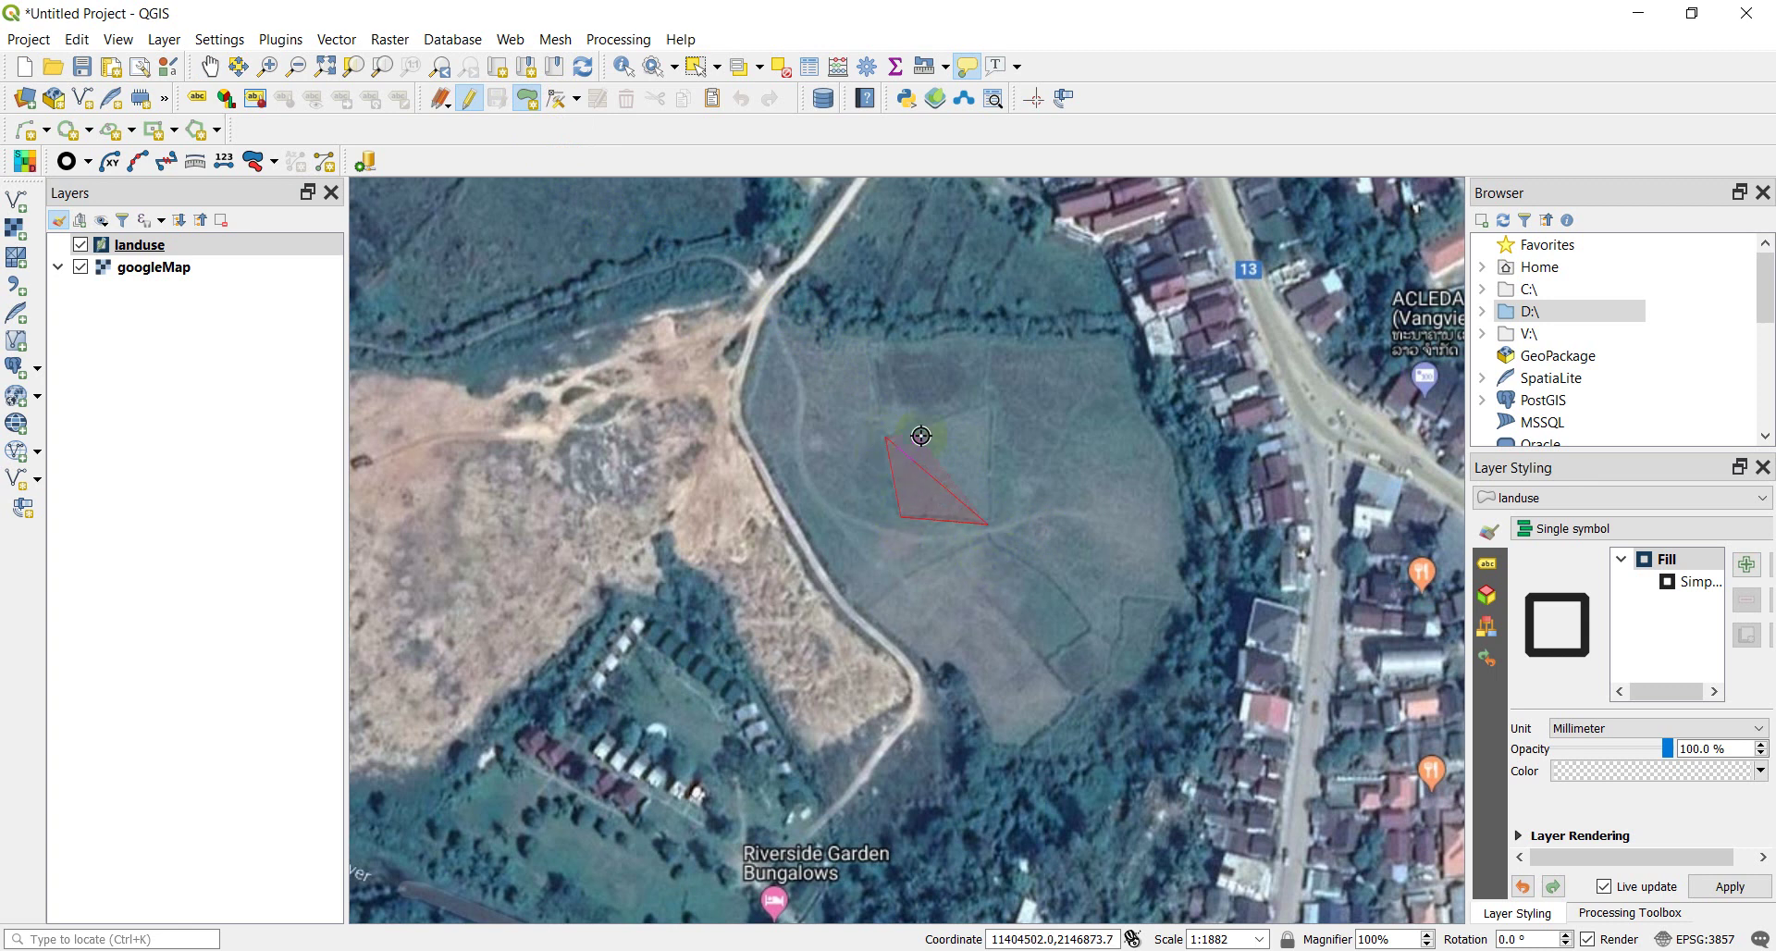
{"action": "right_click", "coordinate": [1010, 408]}
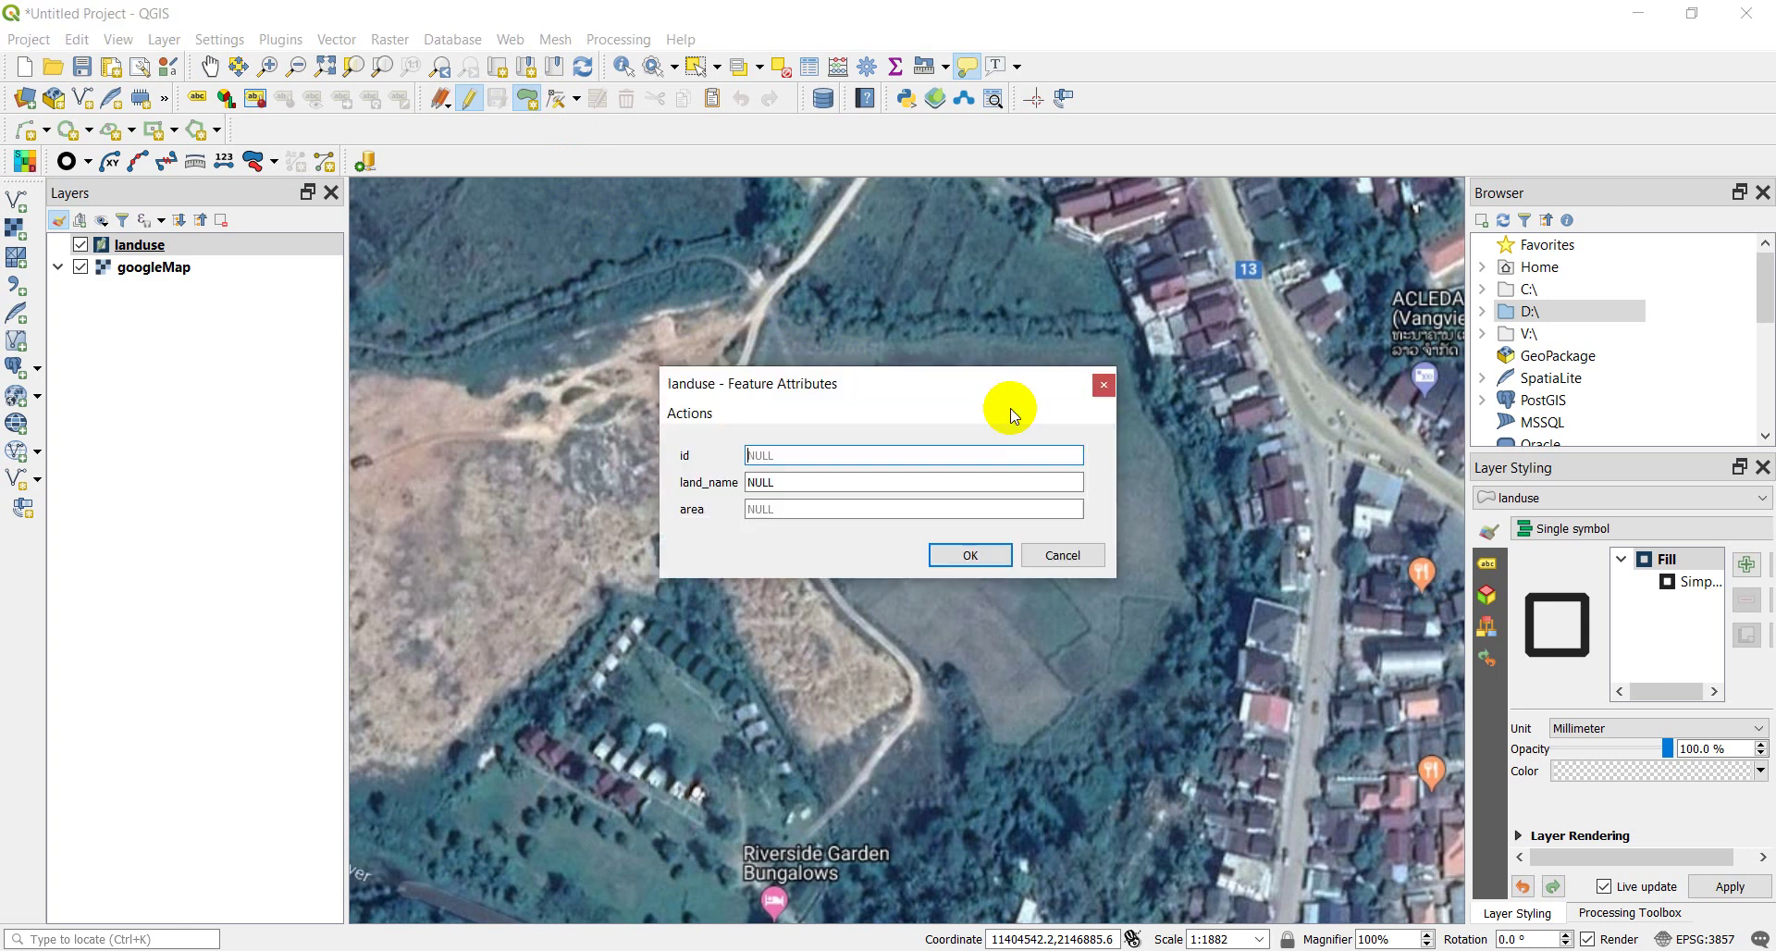
Fill in only the land_name attribute of the new polygon in Lao script, and accept the feature
{"action": "left_click", "coordinate": [773, 456]}
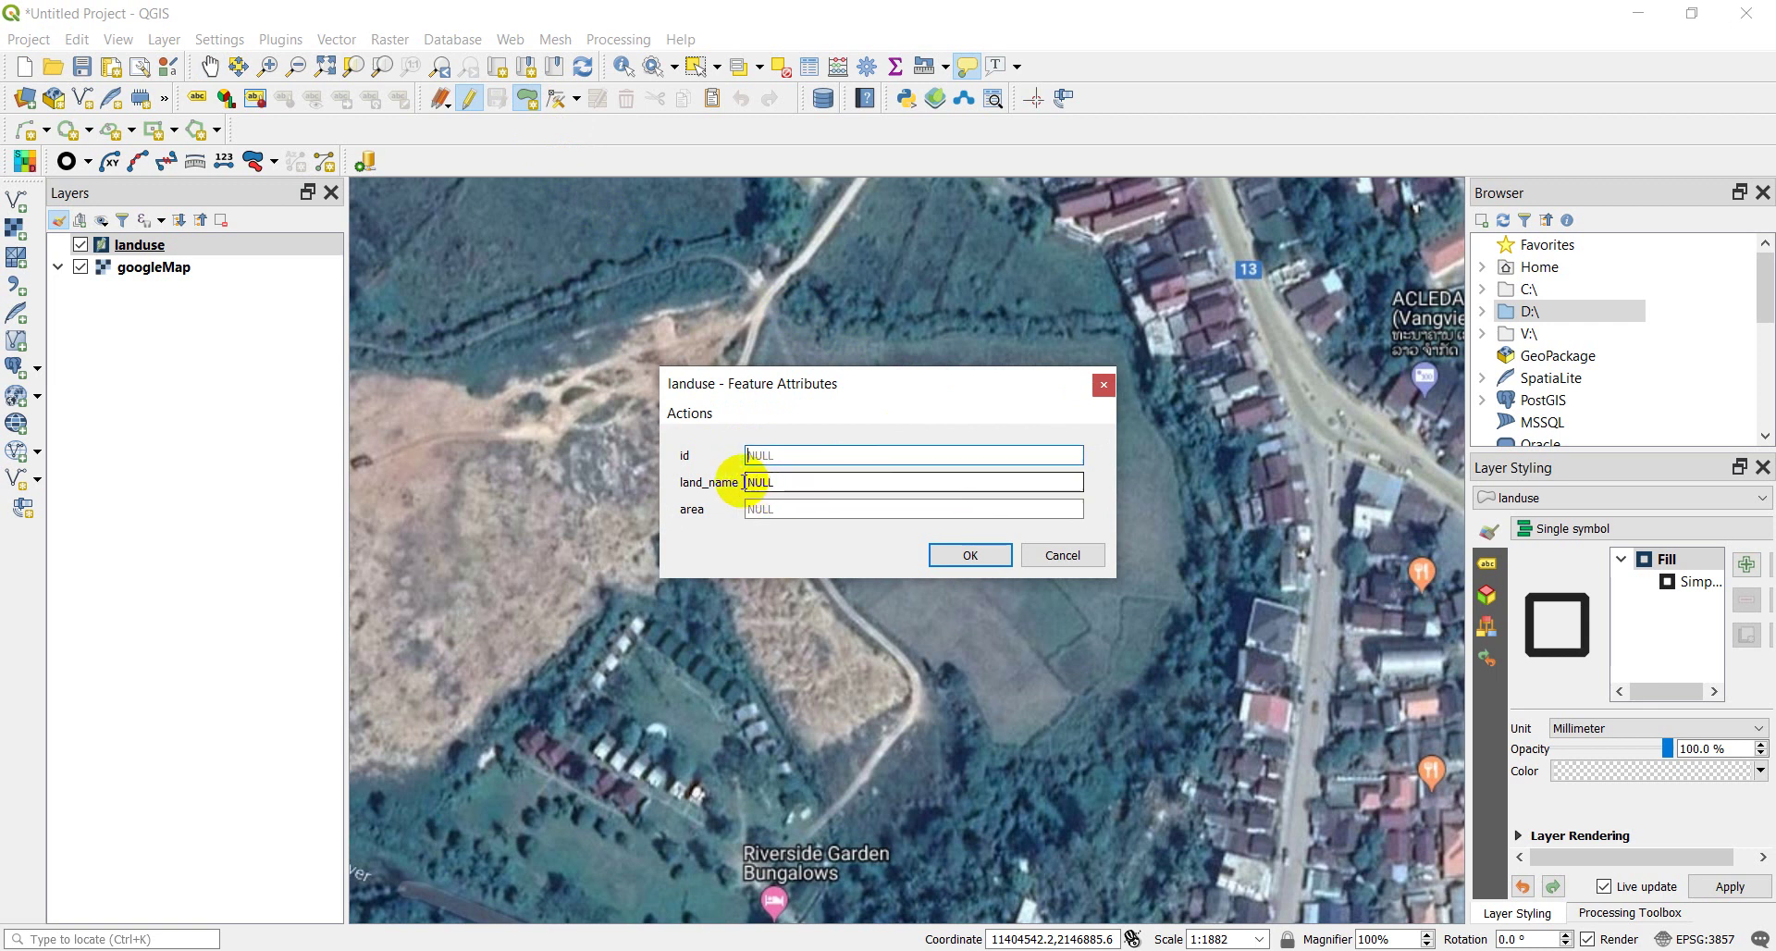
{"action": "left_click", "coordinate": [777, 484]}
{"action": "left_click", "coordinate": [767, 505]}
{"action": "left_click", "coordinate": [765, 481]}
{"action": "left_click", "coordinate": [772, 454]}
{"action": "left_click", "coordinate": [768, 481]}
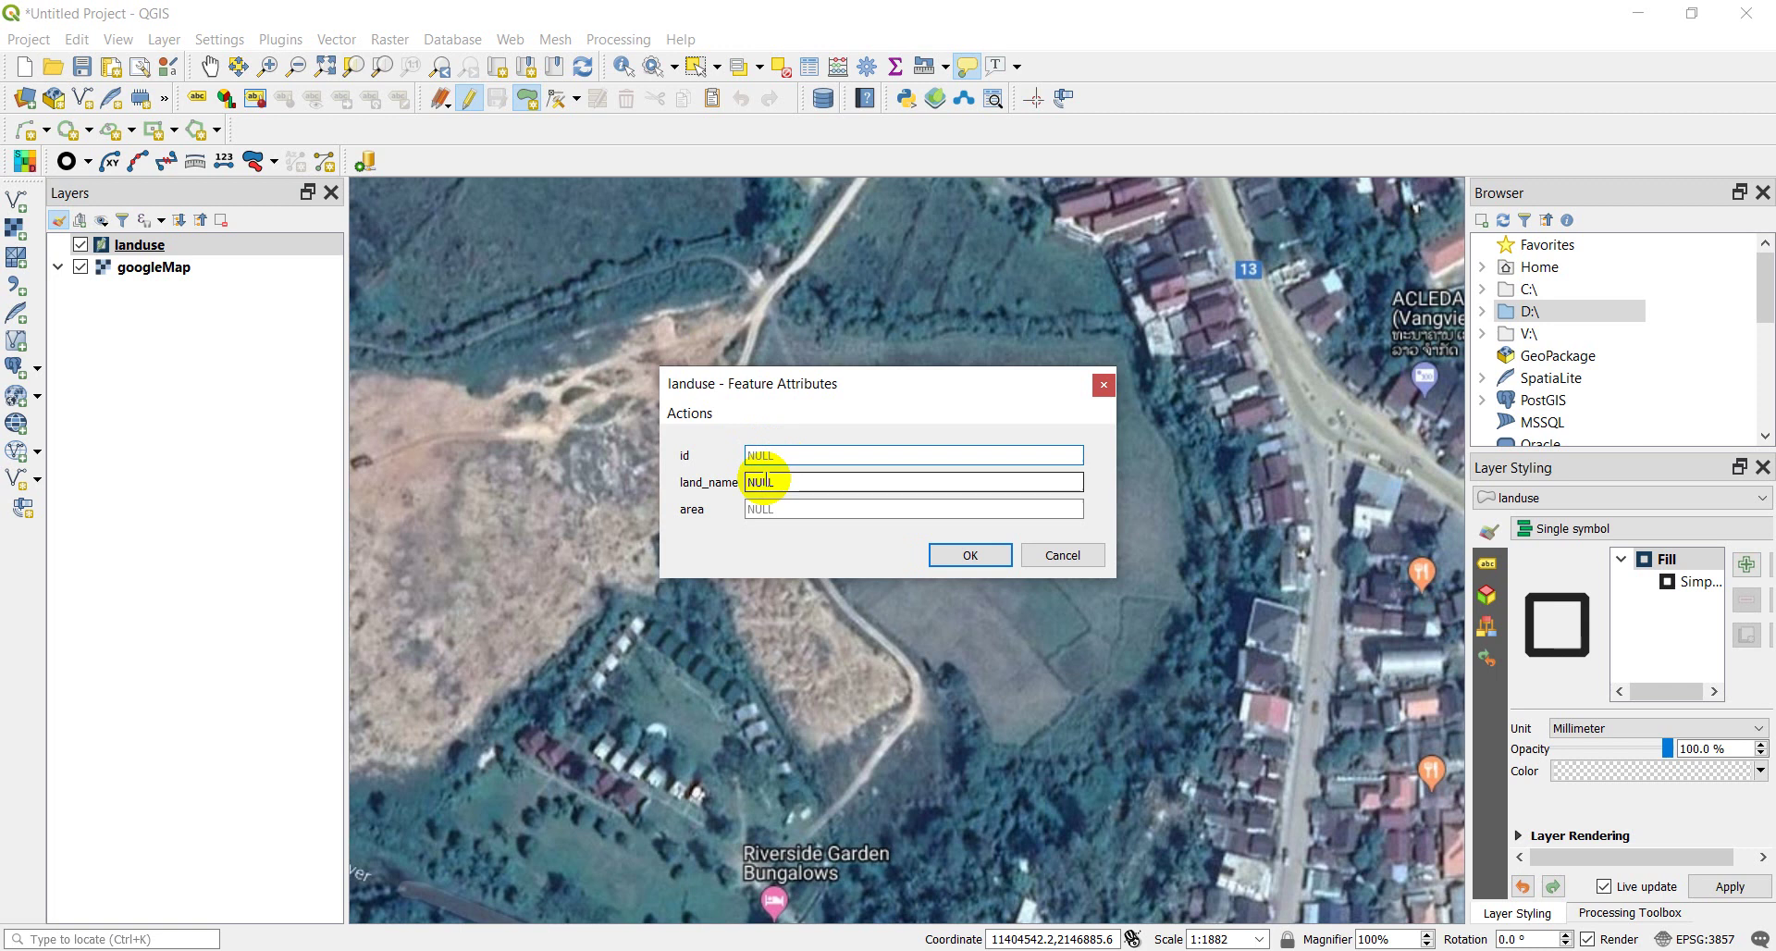
{"action": "left_click", "coordinate": [765, 454]}
{"action": "left_click", "coordinate": [780, 481]}
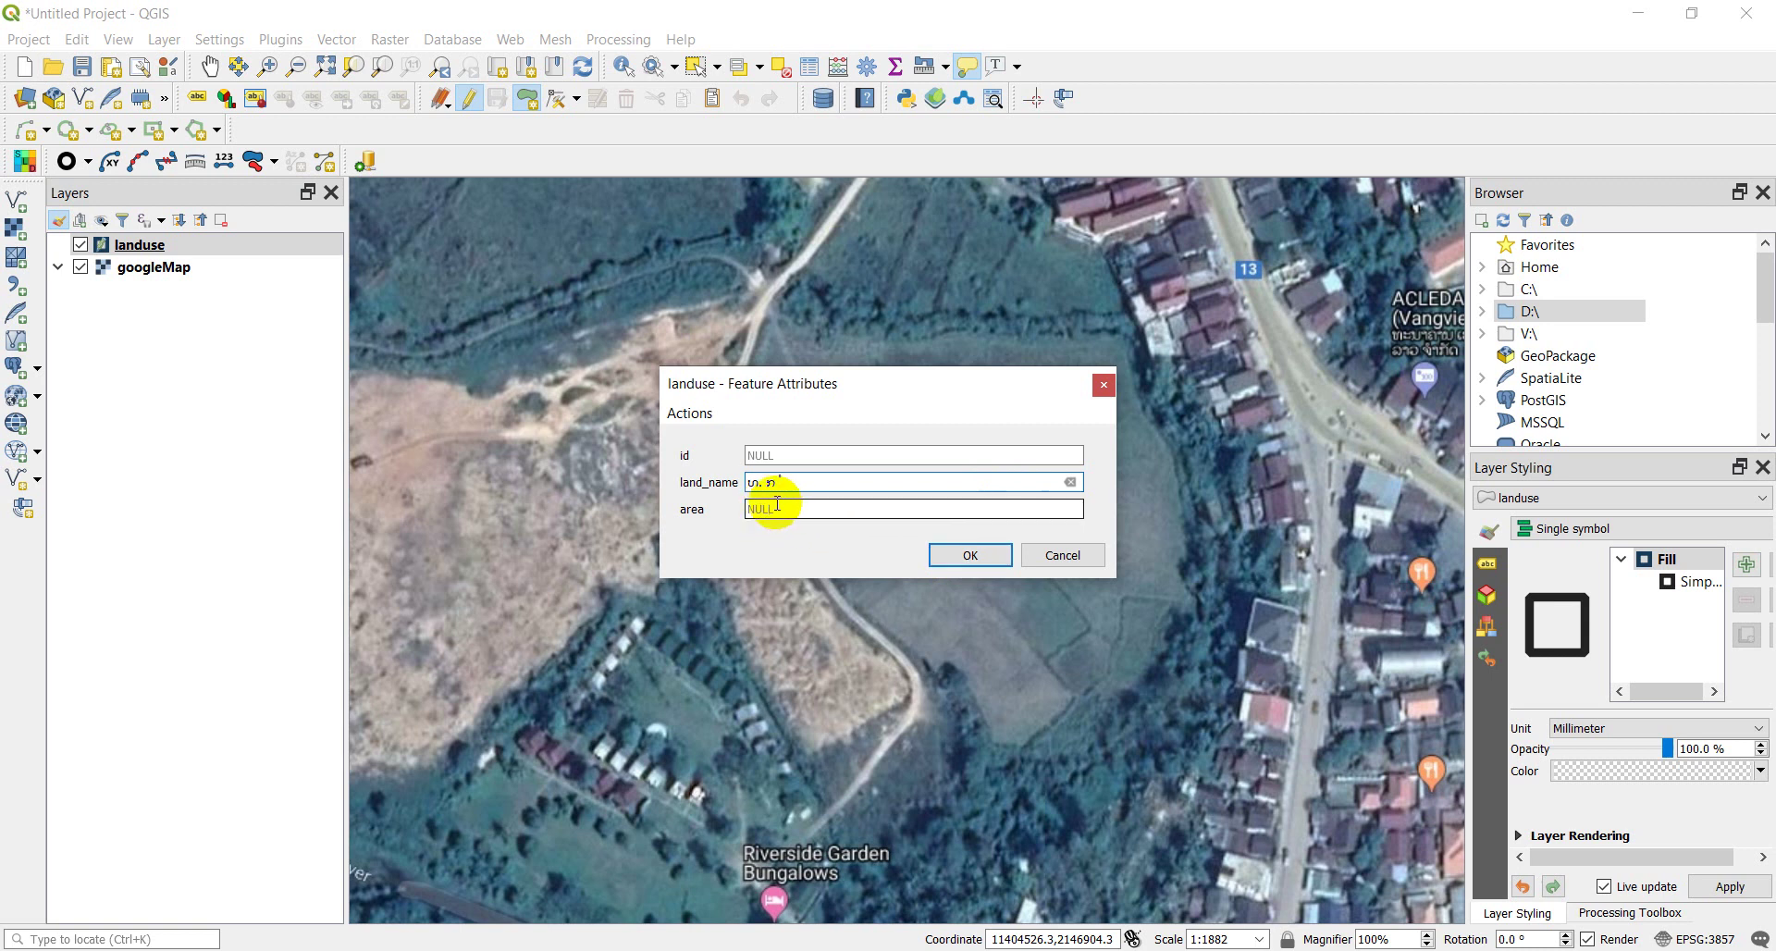
{"action": "left_click", "coordinate": [964, 555]}
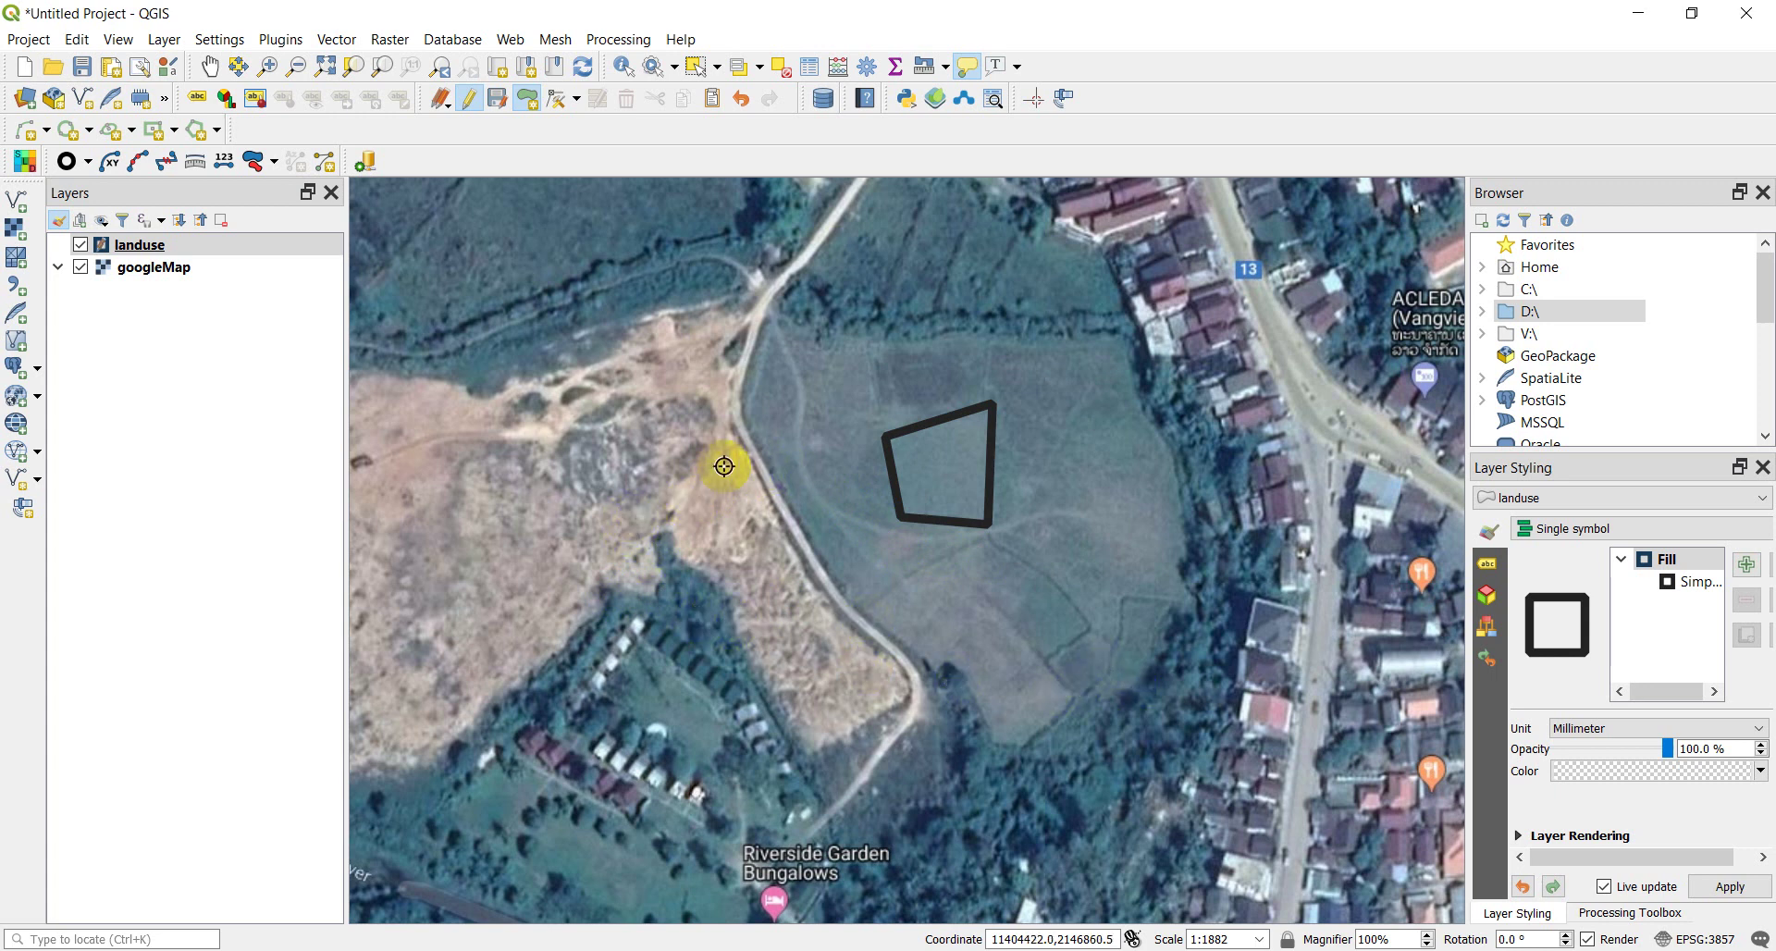
Draw a second polygon around the bare strip of land between the bungalow gardens and the curved dirt road
{"action": "left_click", "coordinate": [801, 752]}
{"action": "left_click", "coordinate": [679, 560]}
{"action": "left_click", "coordinate": [676, 517]}
{"action": "left_click", "coordinate": [747, 440]}
{"action": "left_click", "coordinate": [838, 607]}
{"action": "left_click", "coordinate": [909, 671]}
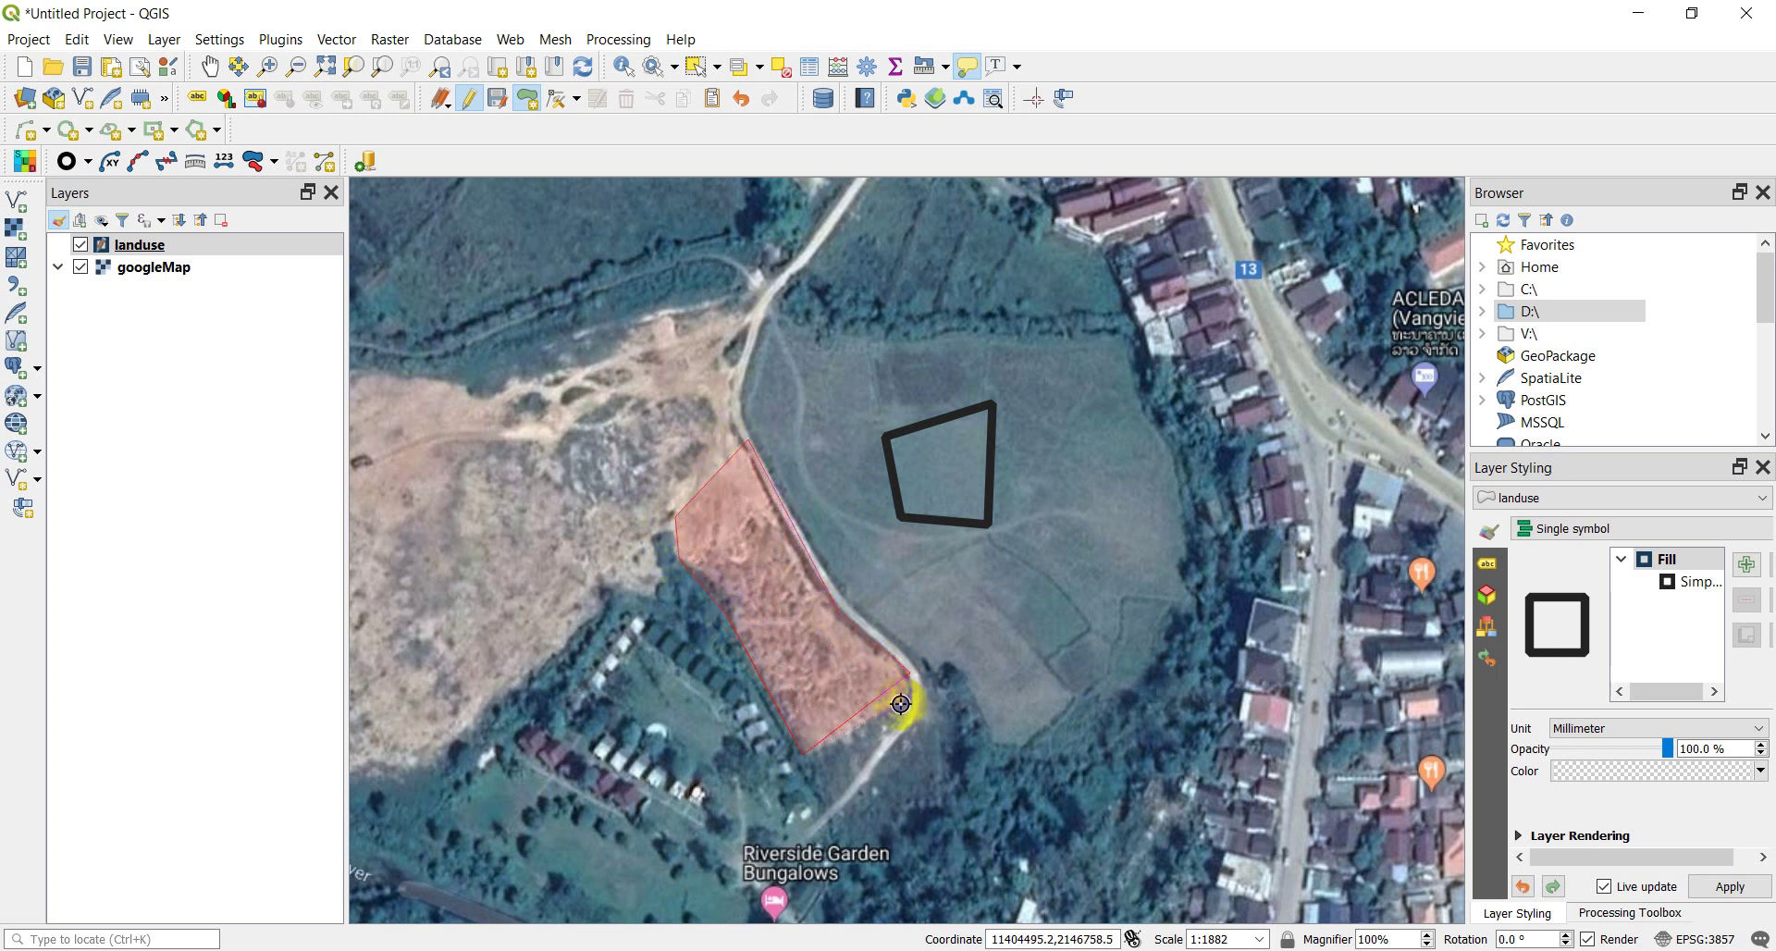
{"action": "right_click", "coordinate": [900, 704]}
Enter the second polygon's land_name in Lao script, and save the layer edits and end editing
{"action": "left_click", "coordinate": [782, 481]}
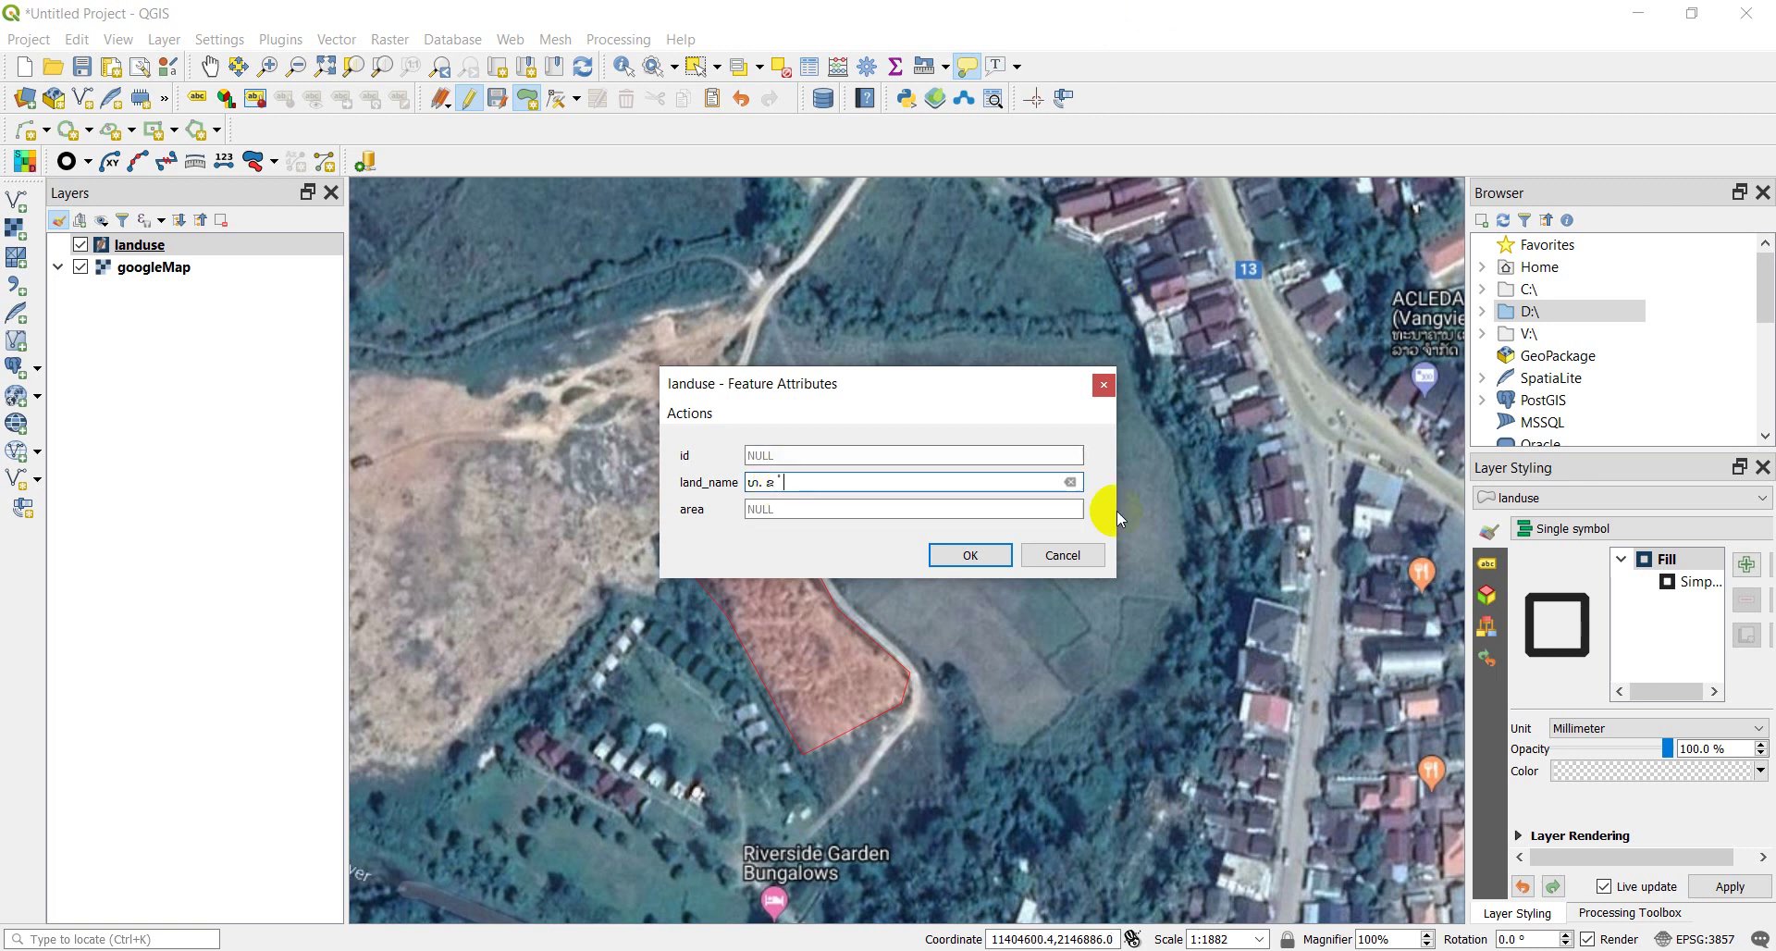
{"action": "left_click", "coordinate": [946, 551]}
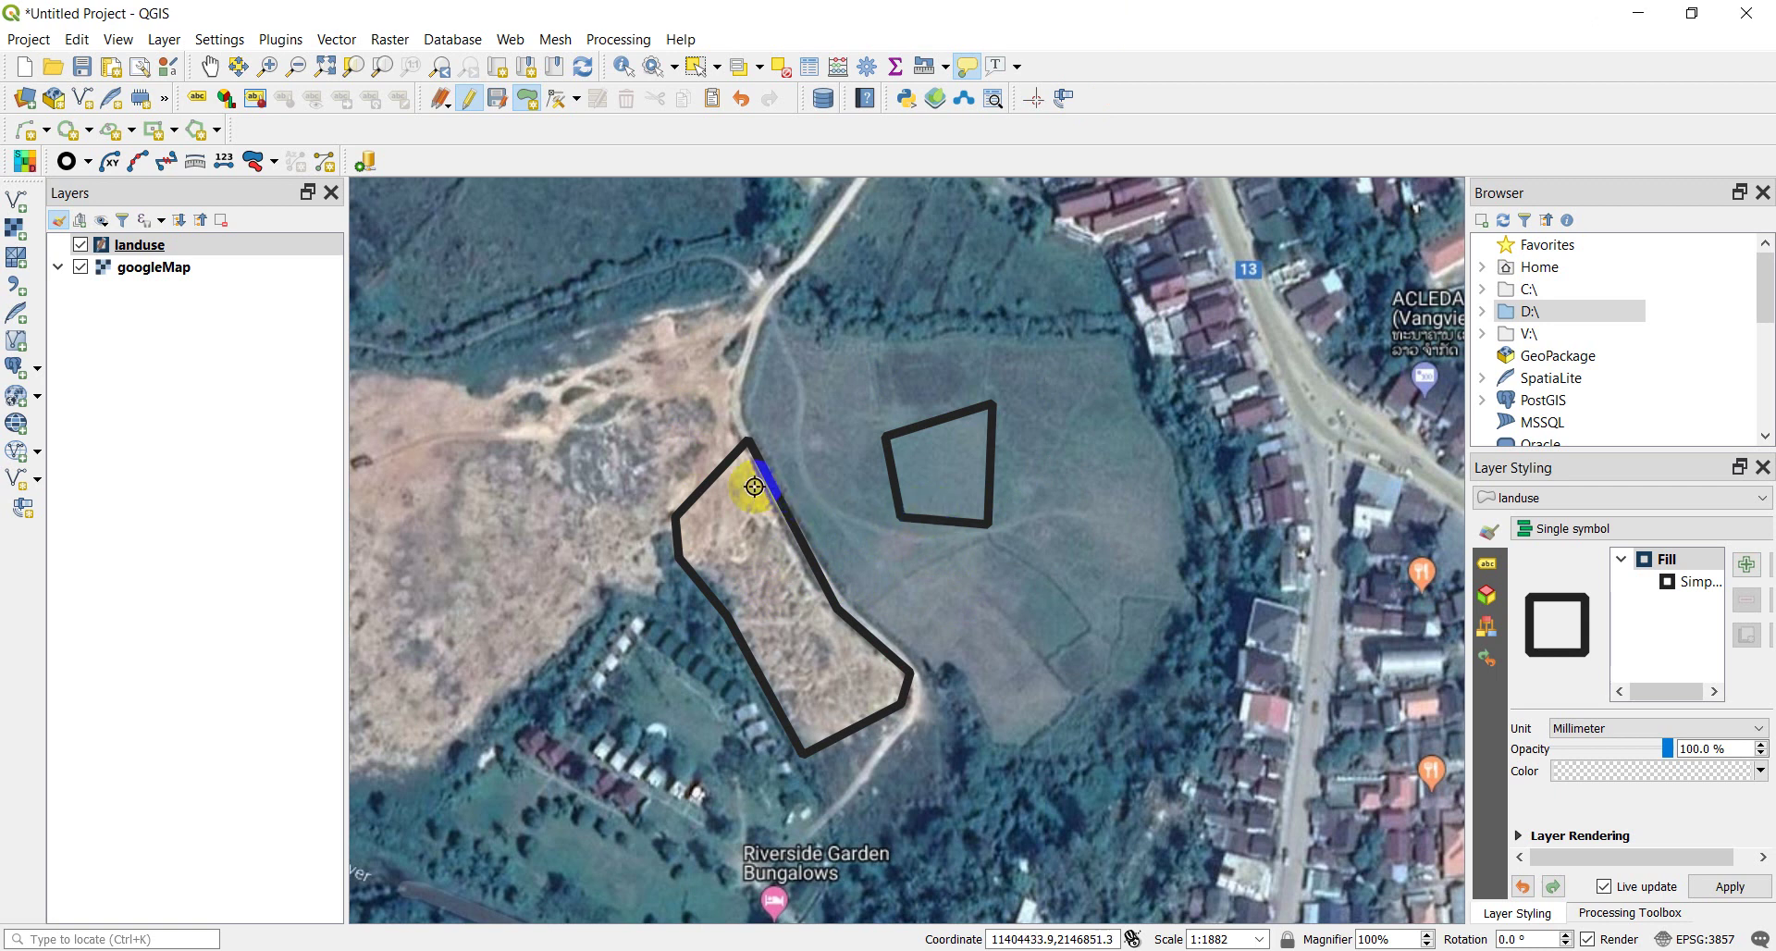
{"action": "left_click", "coordinate": [500, 104]}
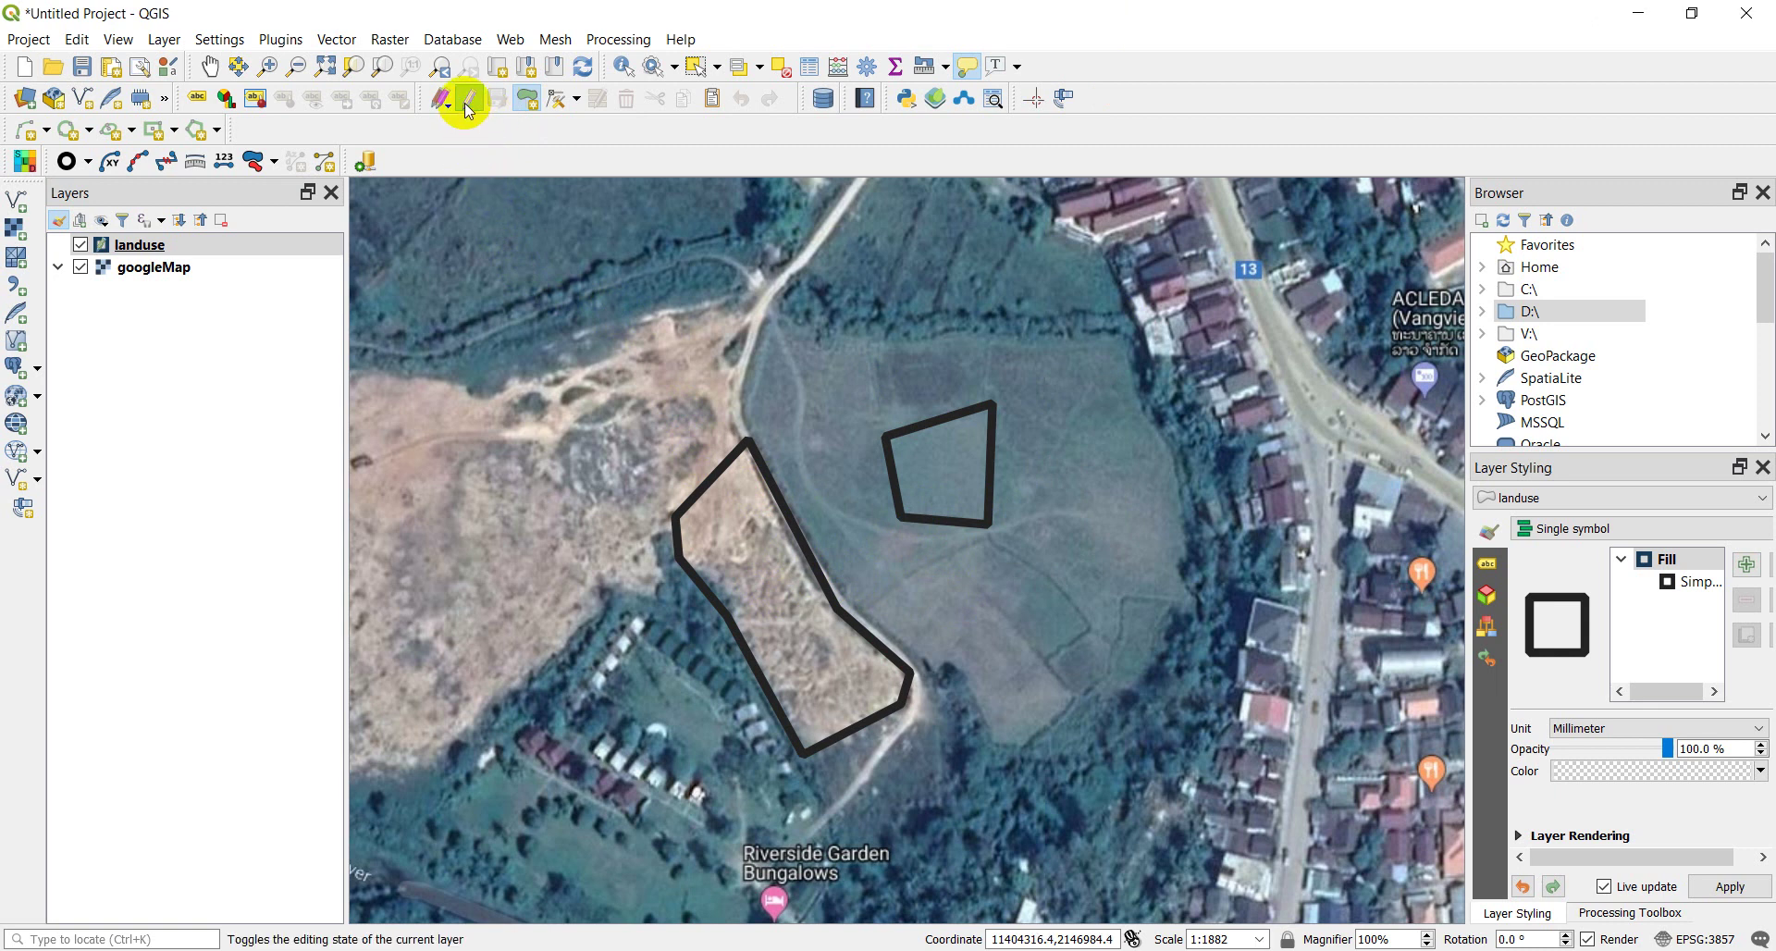
{"action": "left_click", "coordinate": [469, 100]}
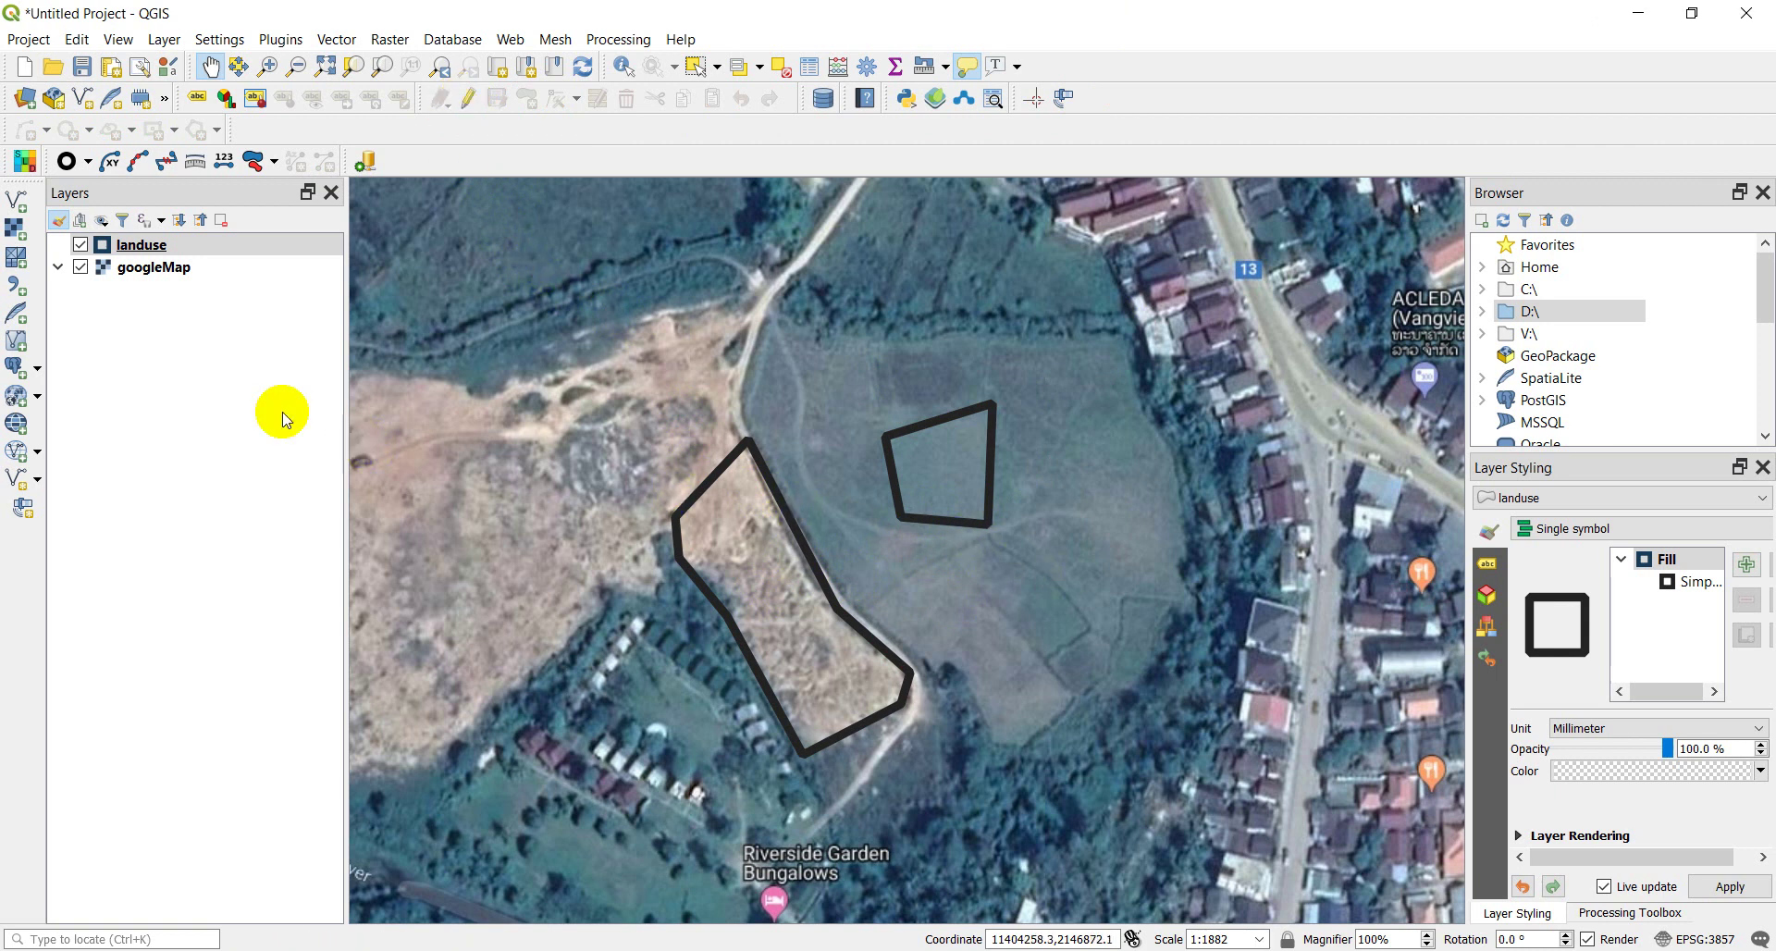
In the landuse attribute table, set the id values of the two features to 1 and 2, and save the edits
{"action": "right_click", "coordinate": [133, 246]}
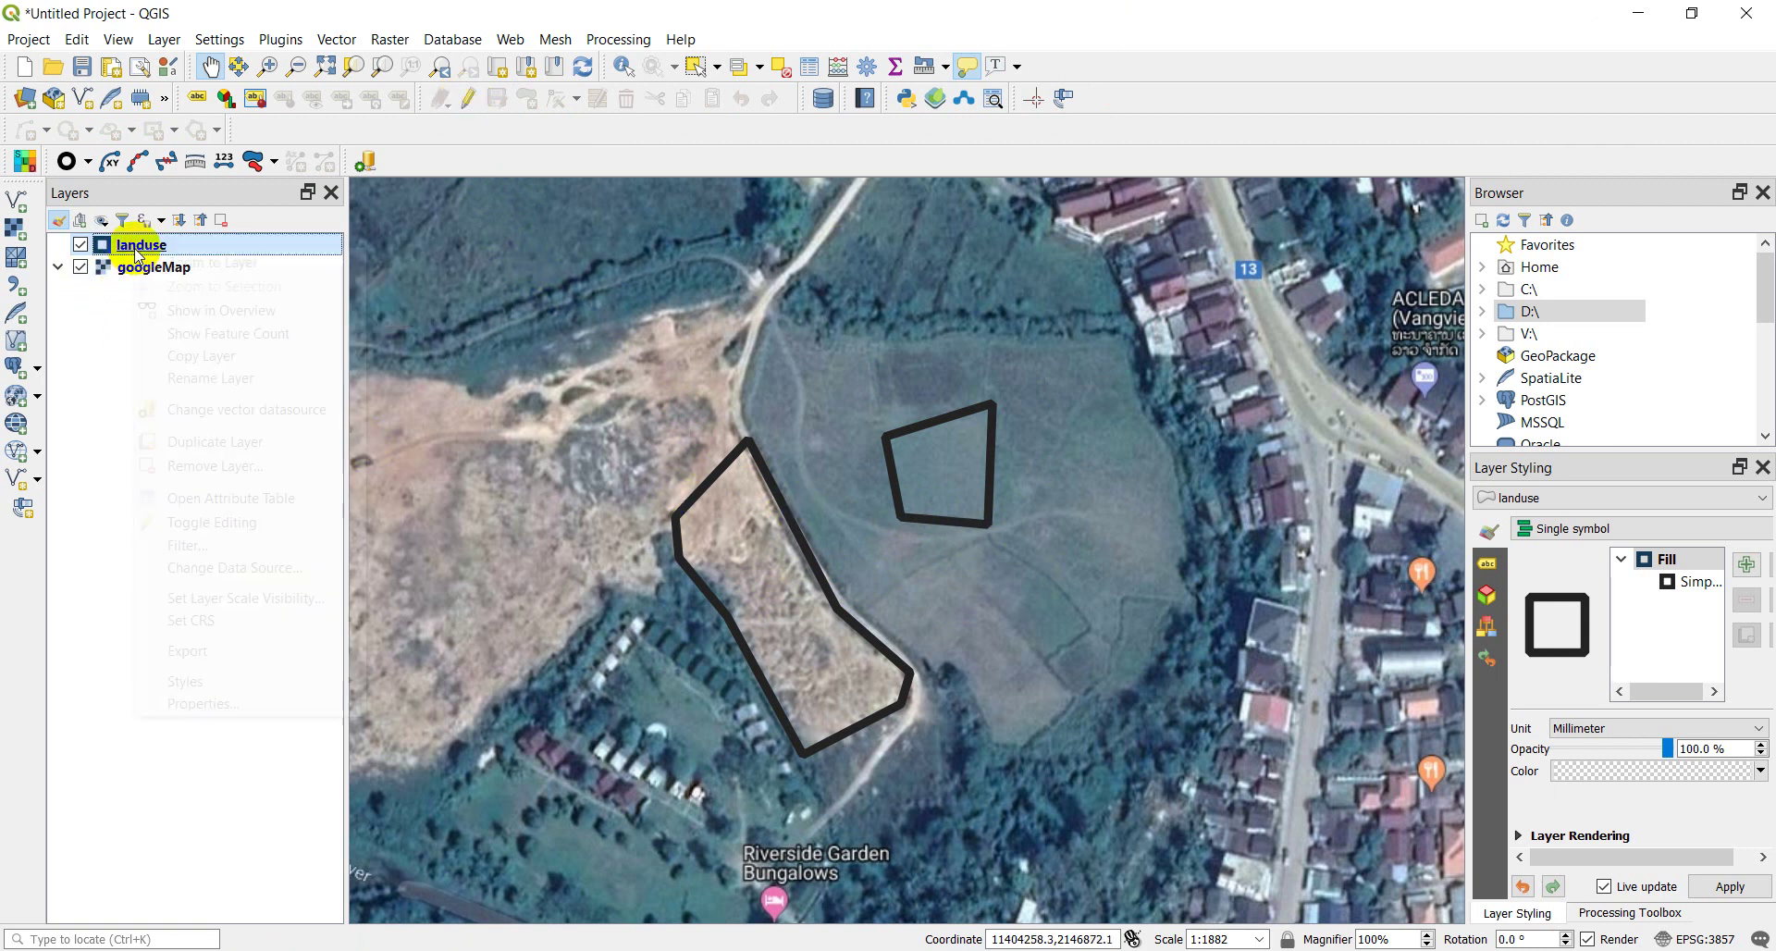
{"action": "left_click", "coordinate": [227, 499]}
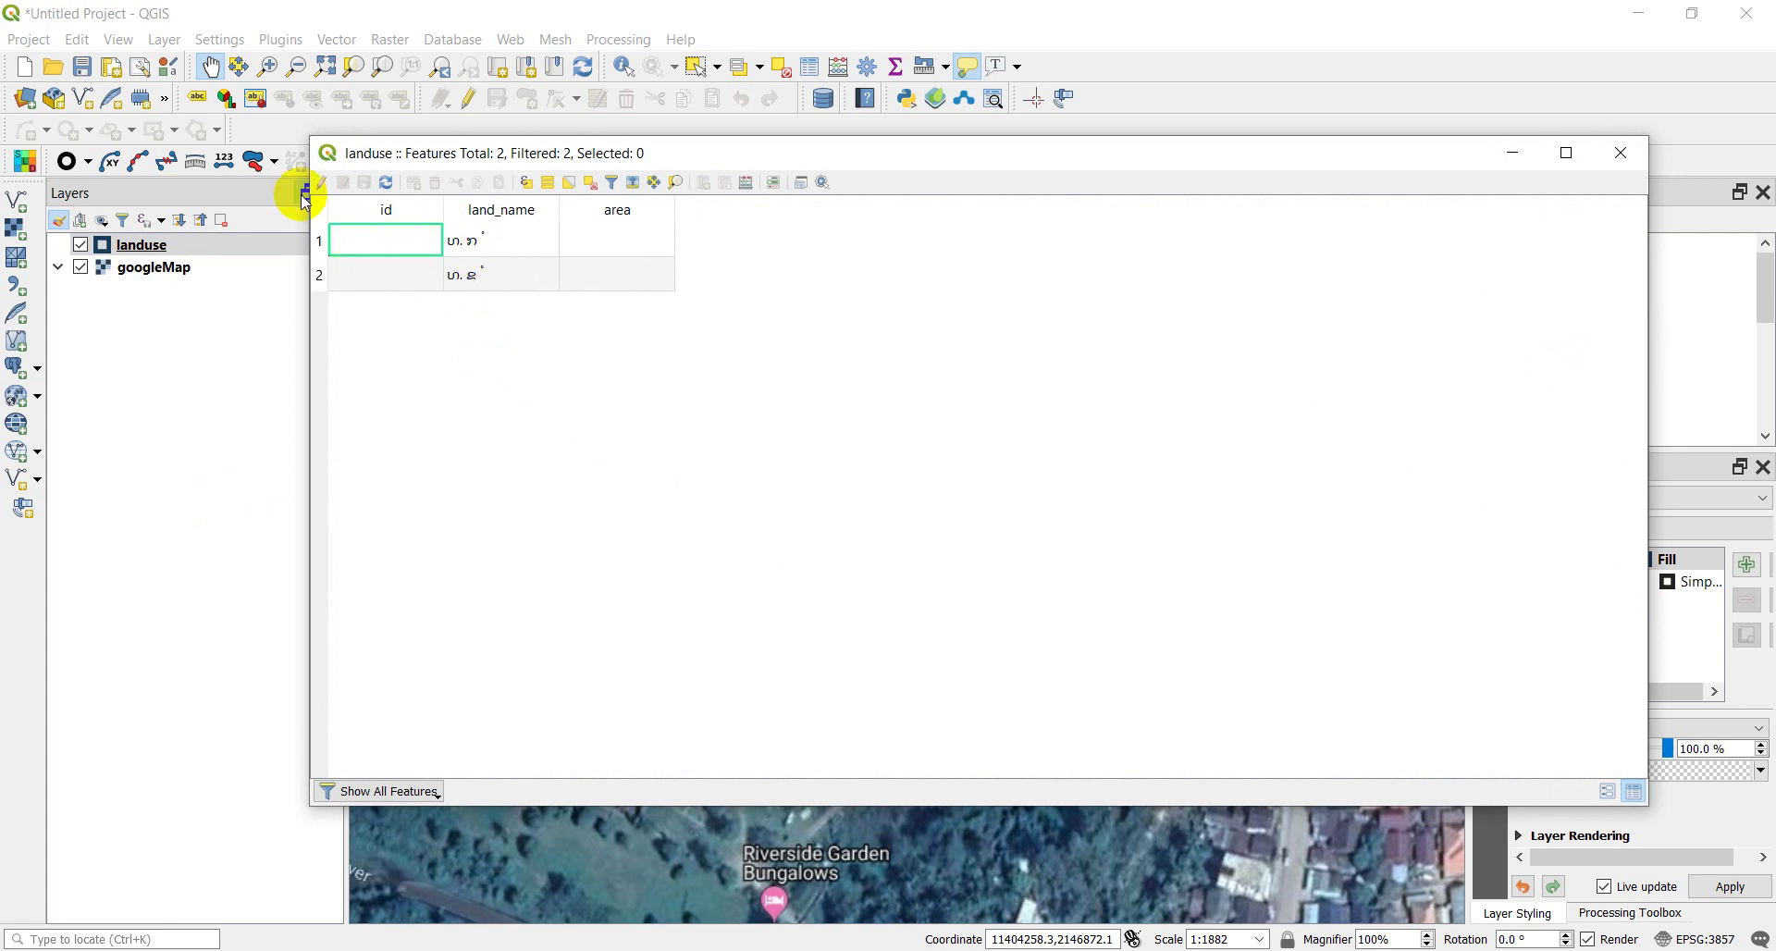
{"action": "left_click", "coordinate": [323, 184]}
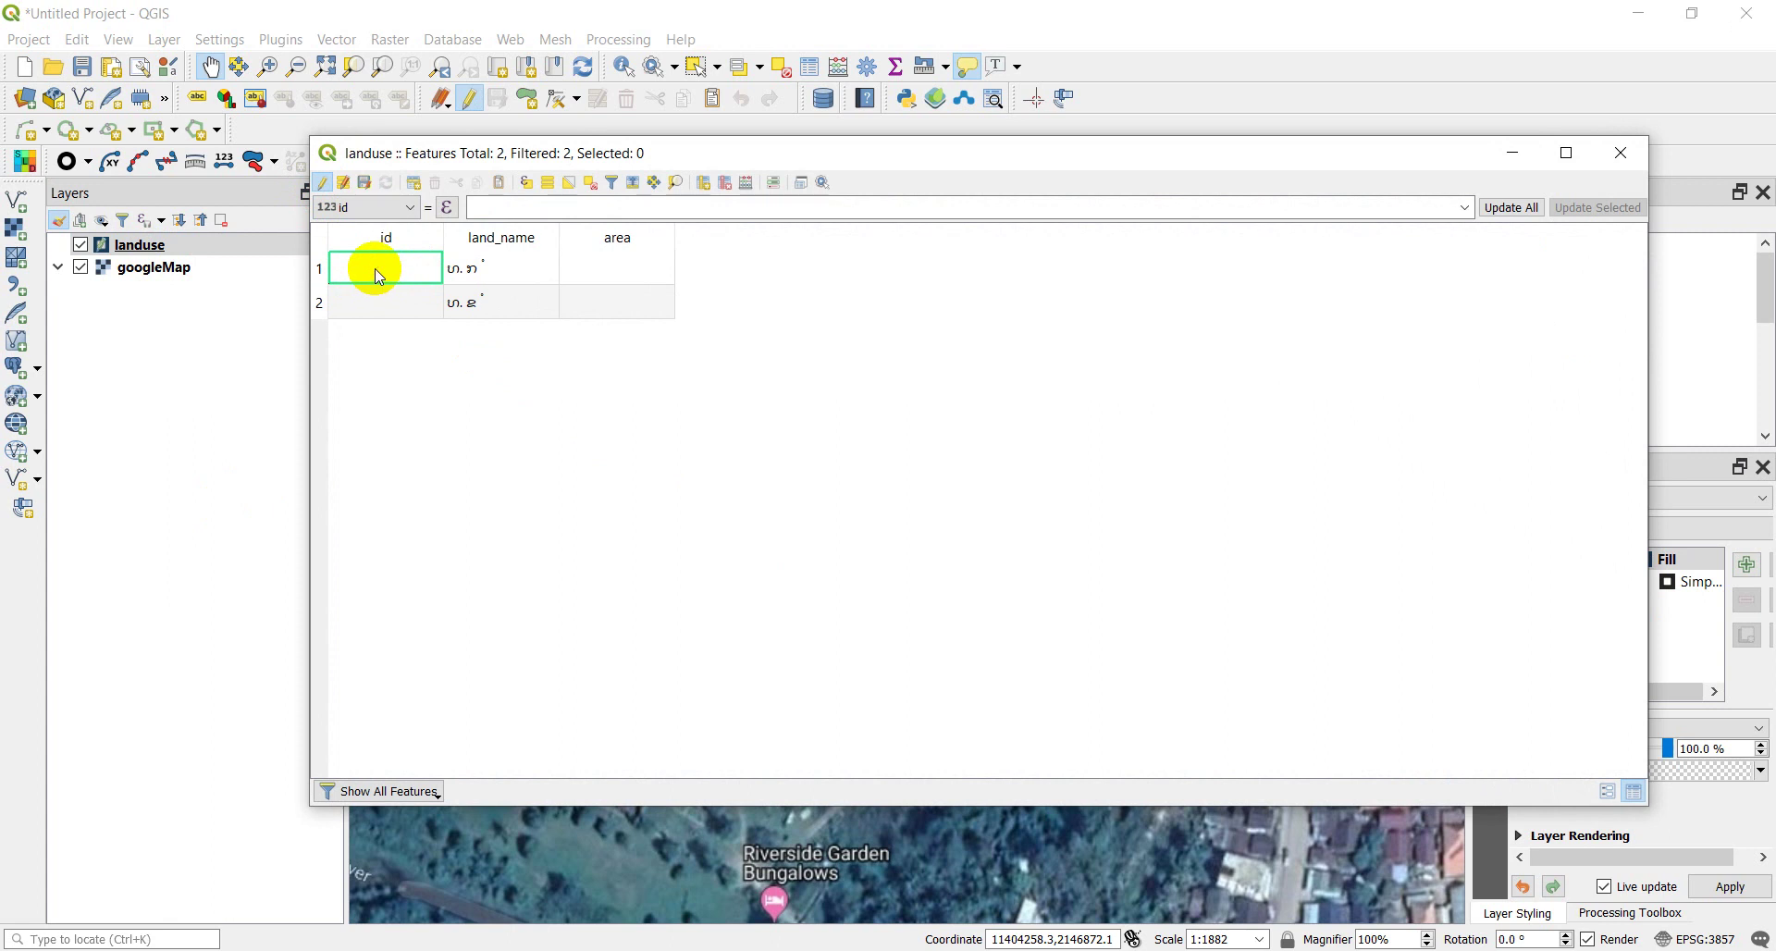
{"action": "double_click", "coordinate": [376, 302]}
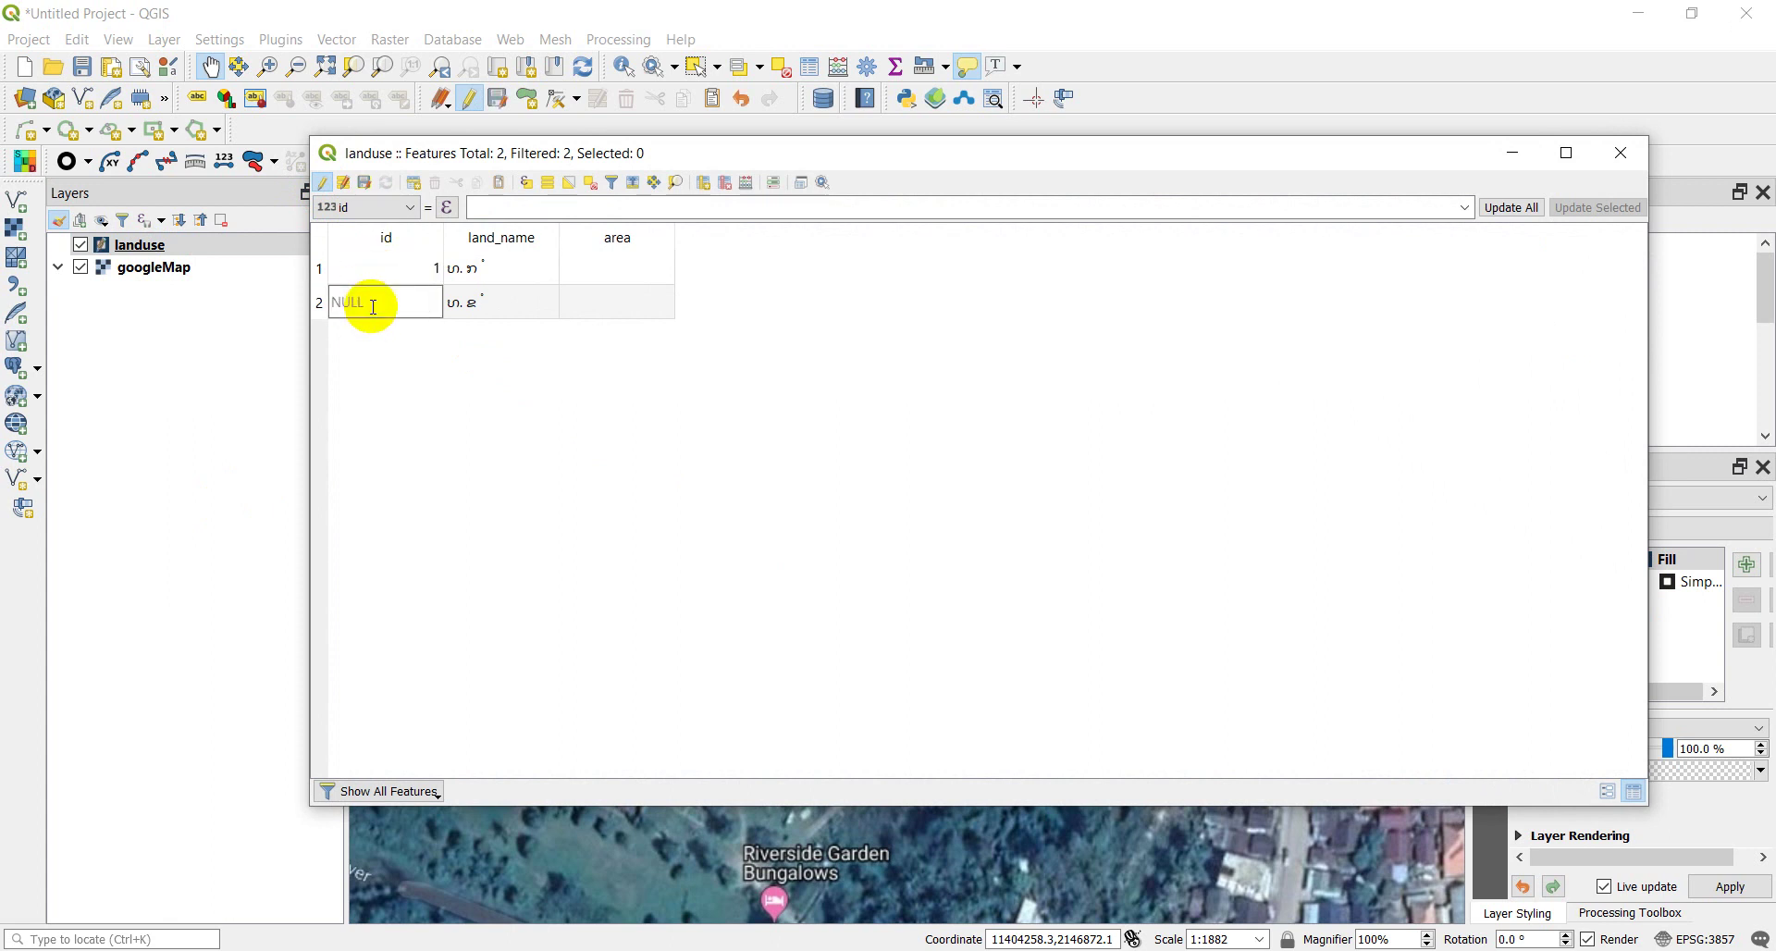
{"action": "type", "text": "2"}
{"action": "key", "text": "Return"}
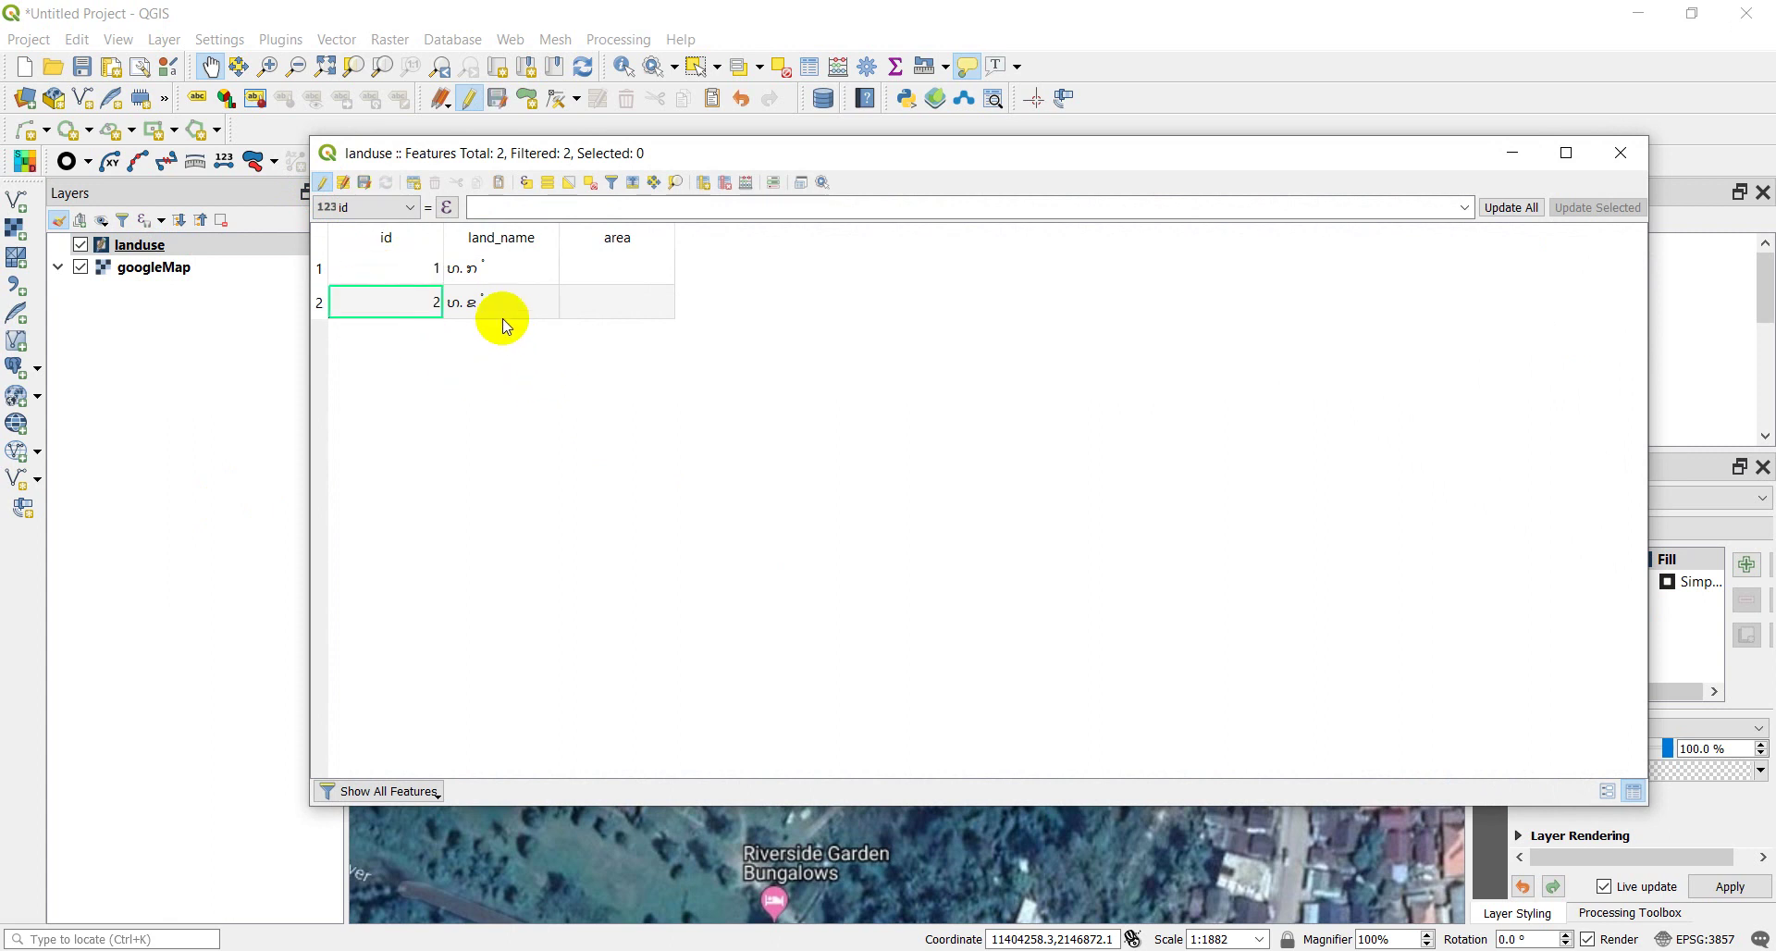
{"action": "left_click", "coordinate": [363, 183]}
{"action": "left_click", "coordinate": [1619, 165]}
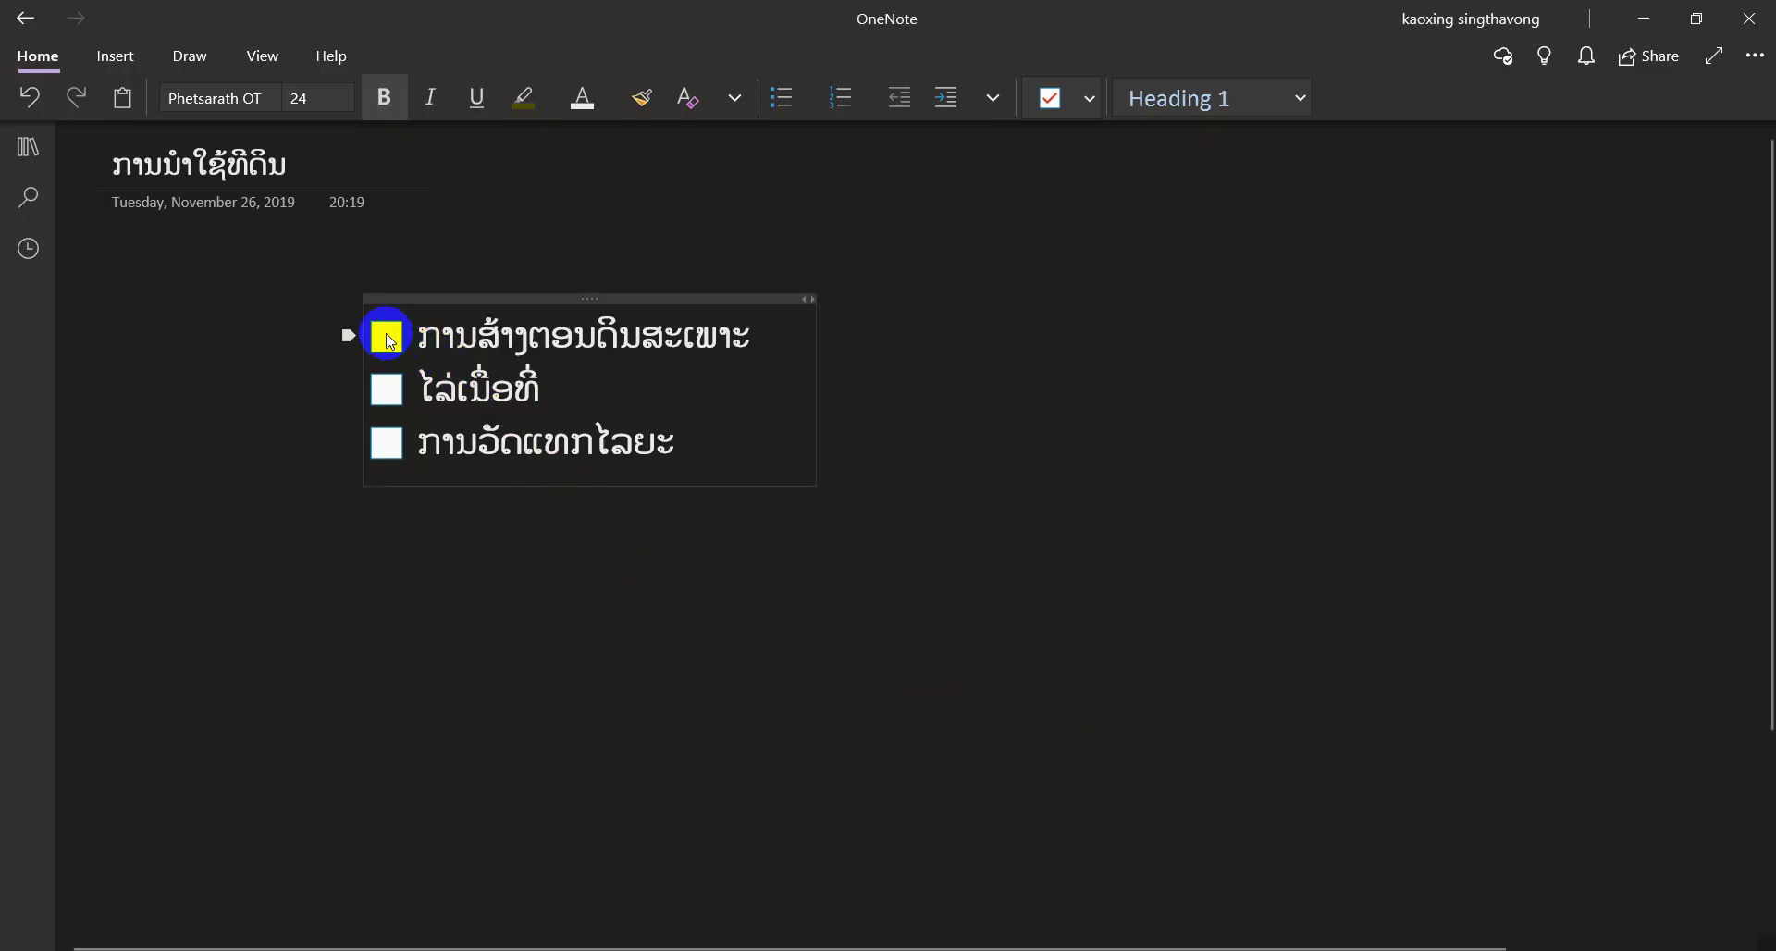
Switch to OneNote and check off the first item of the land use checklist, ການສ້າງຕອນດິນສະເພາະ
{"action": "left_click", "coordinate": [389, 341]}
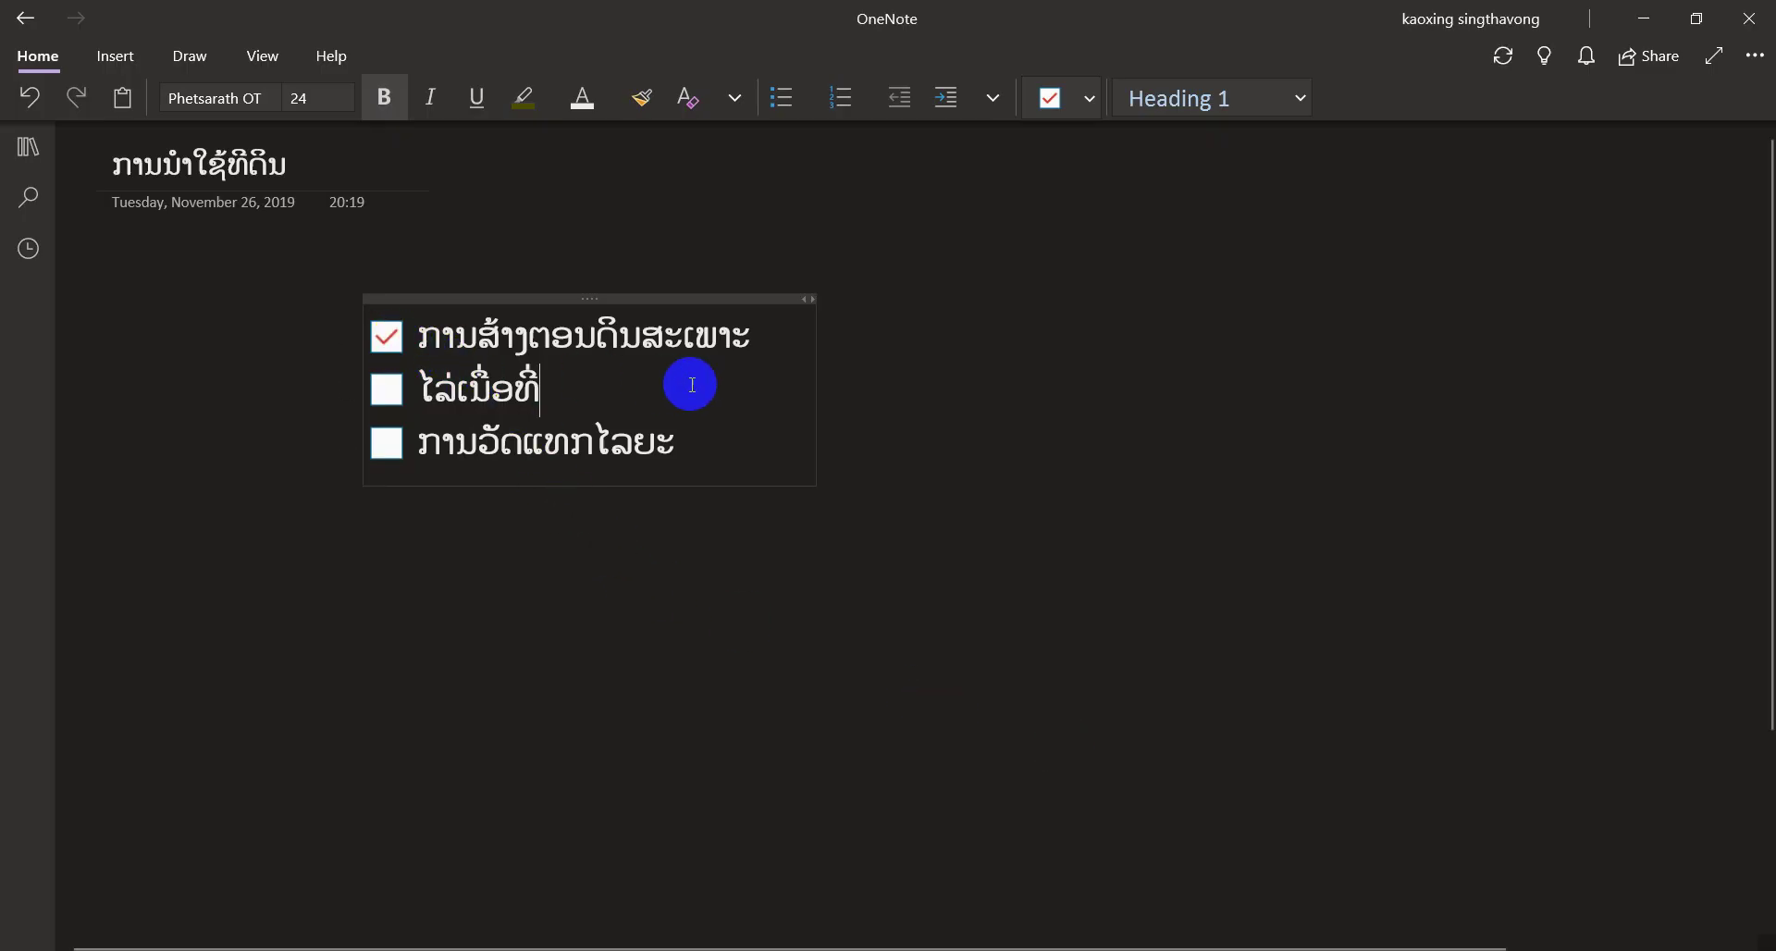
{"action": "left_click_drag", "start_coordinate": [726, 343], "coordinate": [599, 332]}
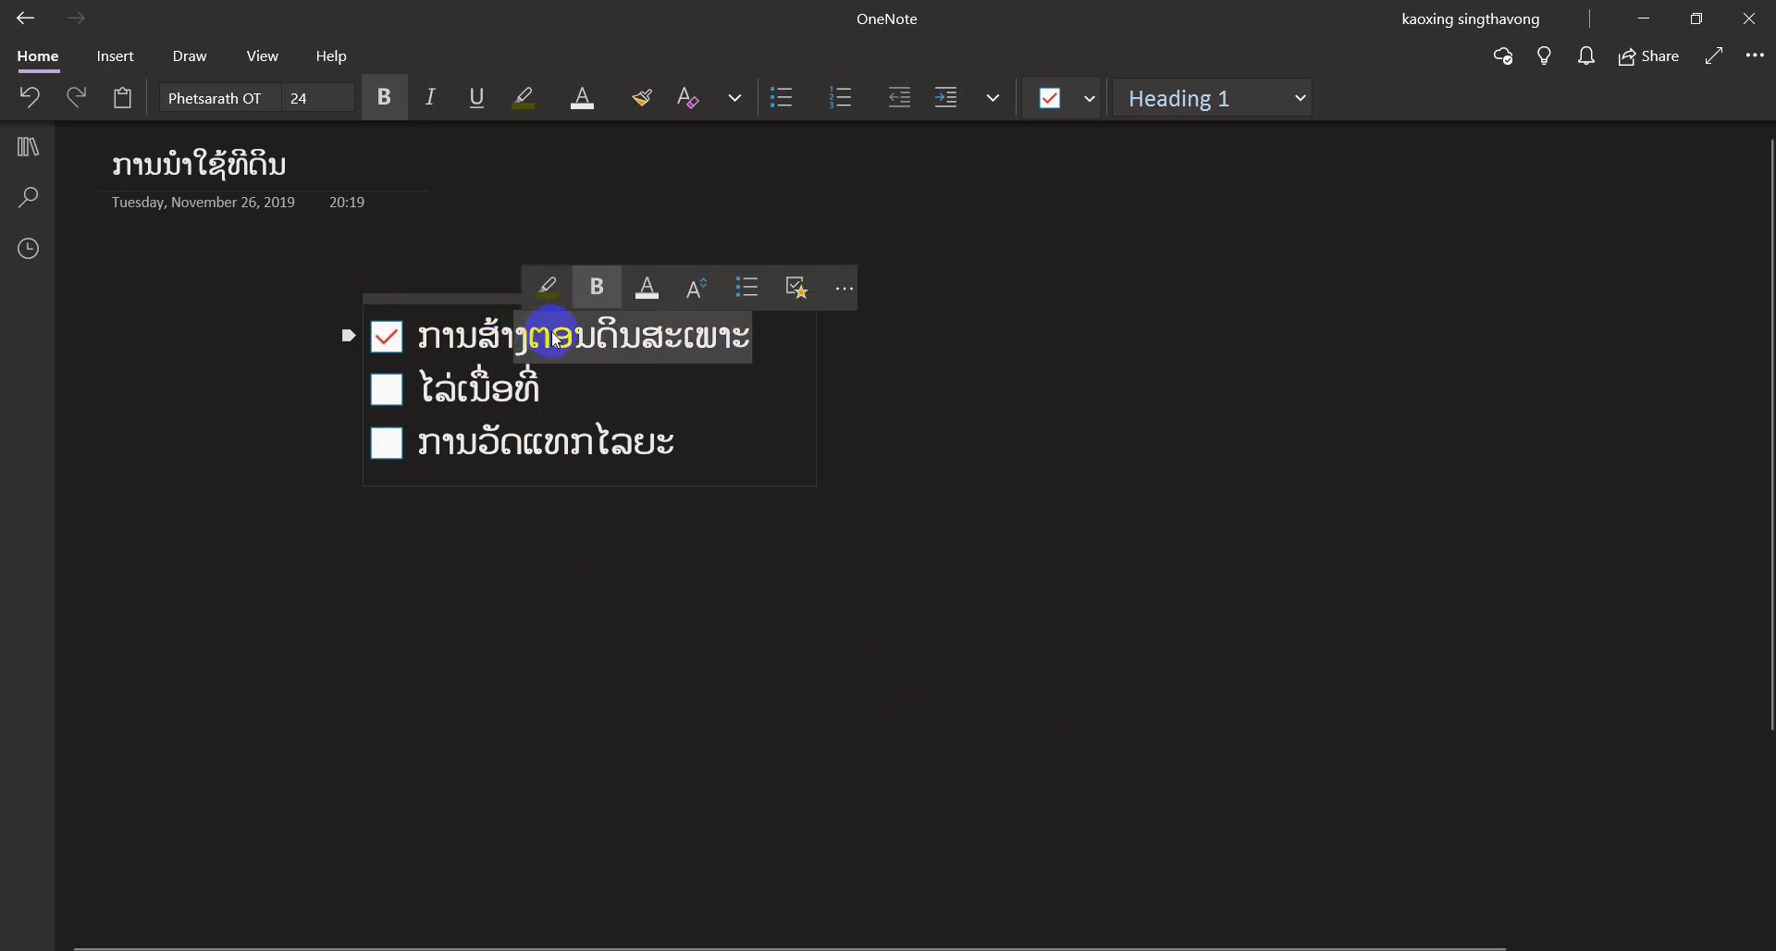
{"action": "left_click", "coordinate": [615, 394]}
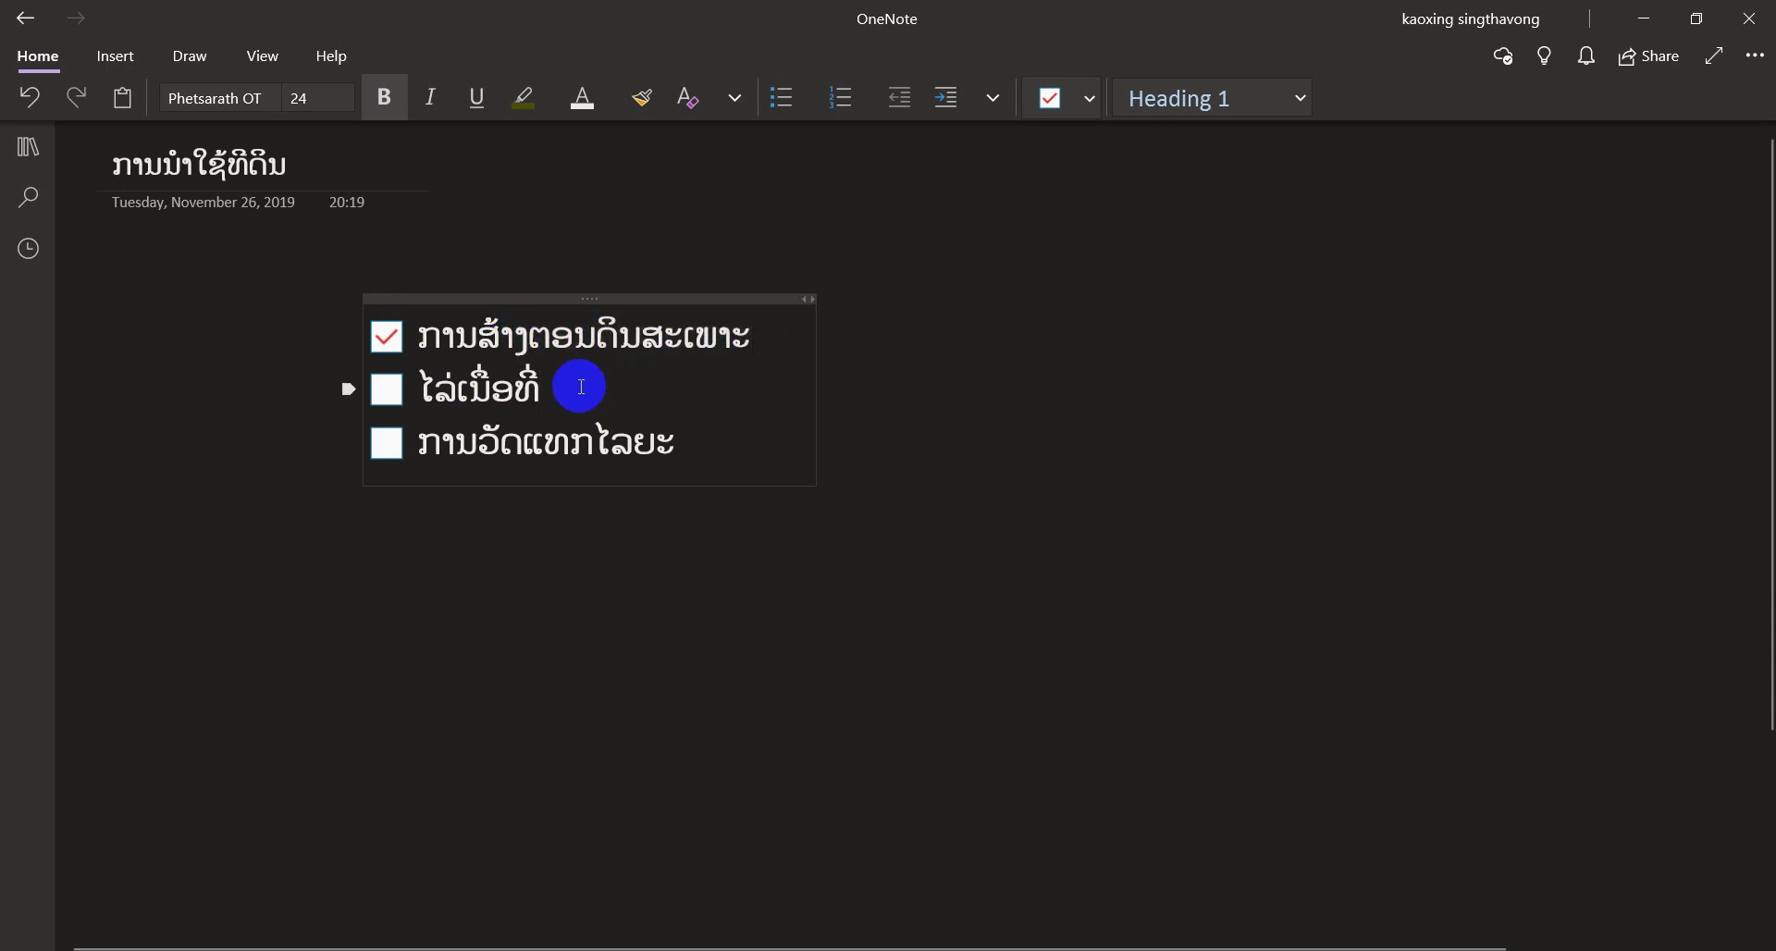
{"action": "left_click_drag", "start_coordinate": [579, 389], "coordinate": [504, 388]}
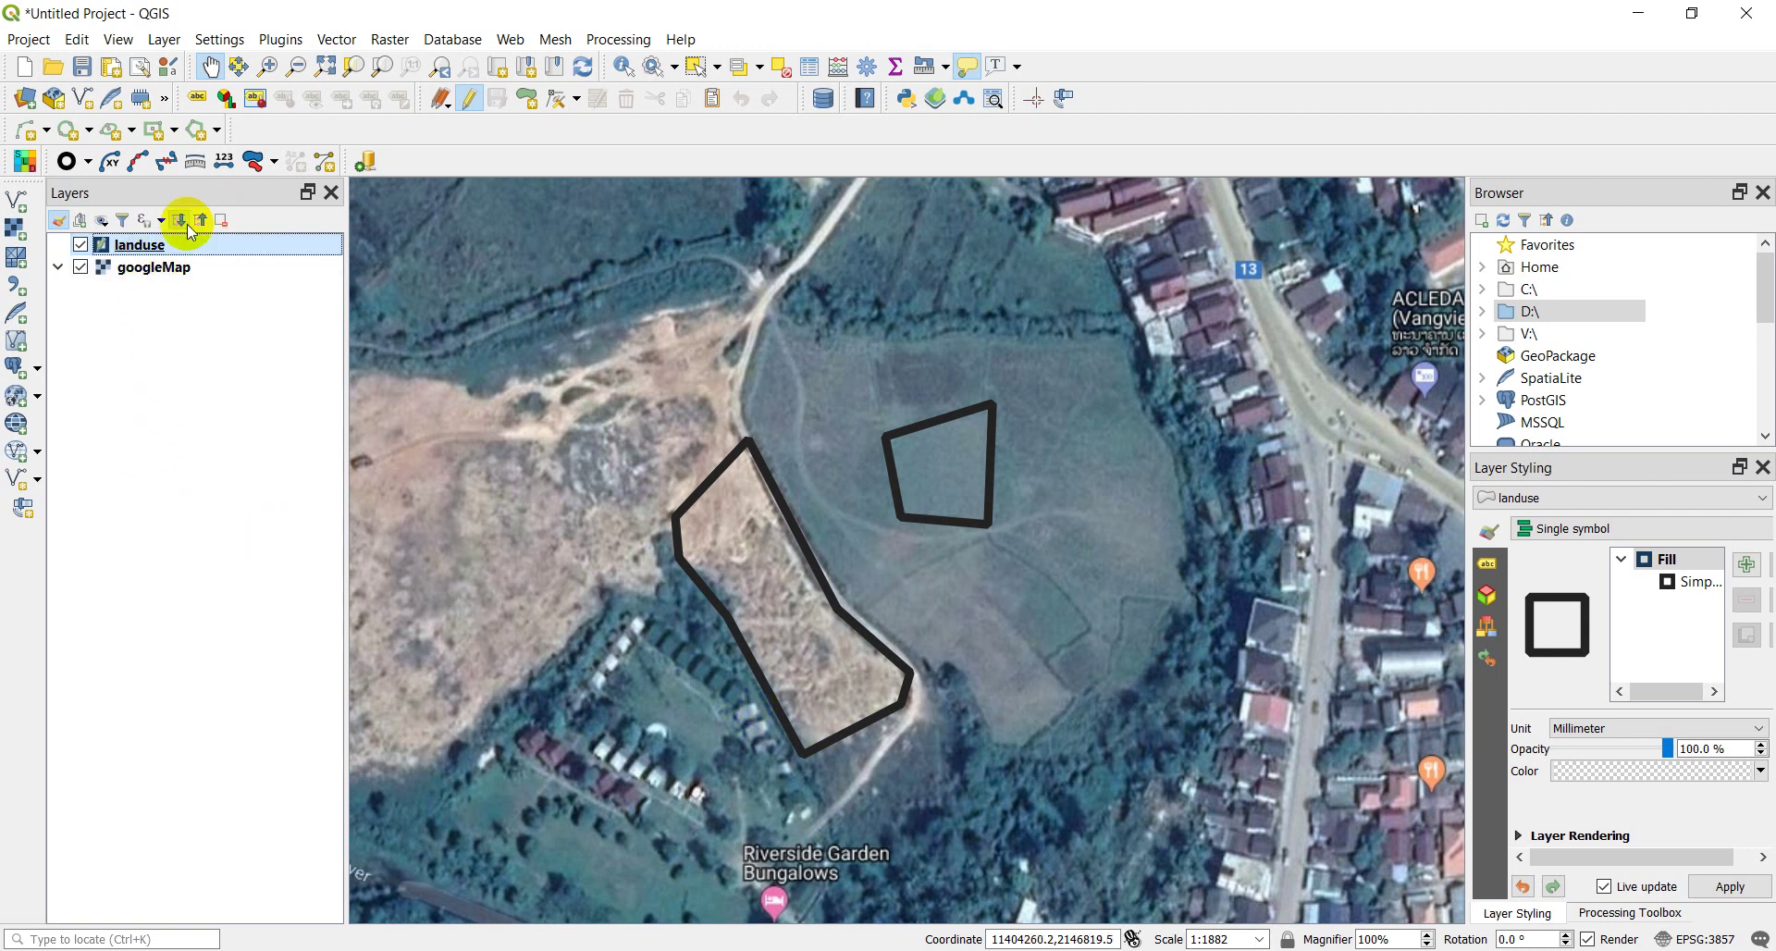
Back in QGIS, end editing of the landuse layer and reopen its attribute table sorted by the area column
{"action": "left_click", "coordinate": [469, 99]}
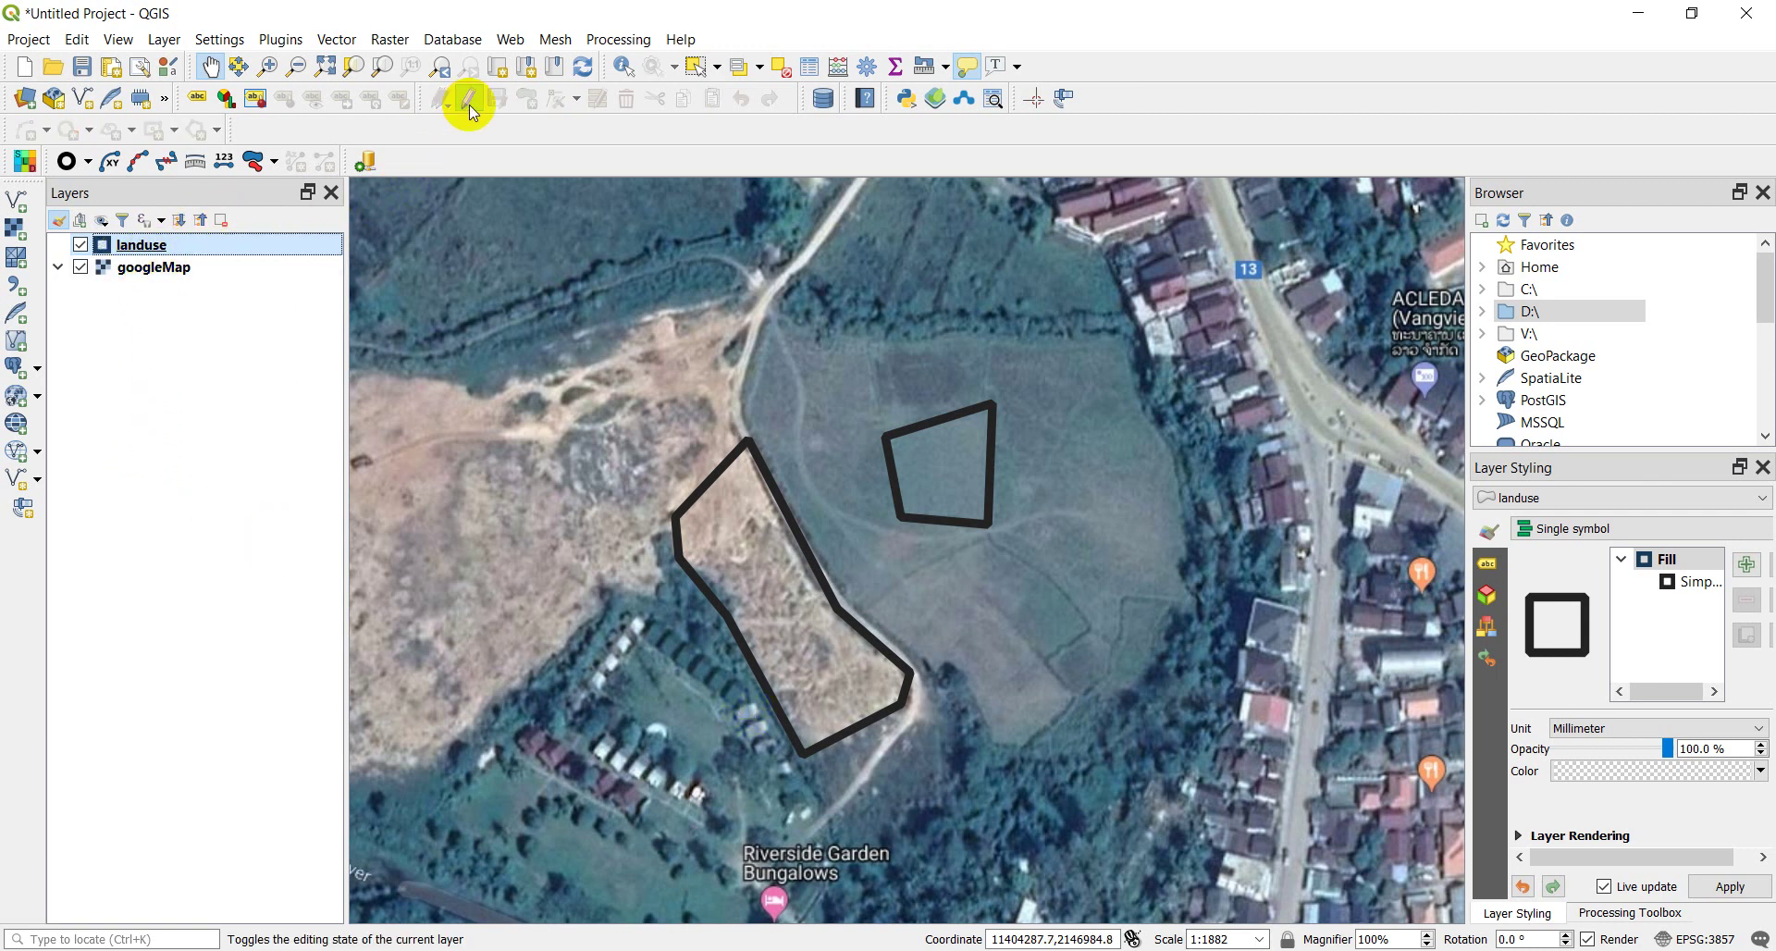
{"action": "right_click", "coordinate": [135, 244]}
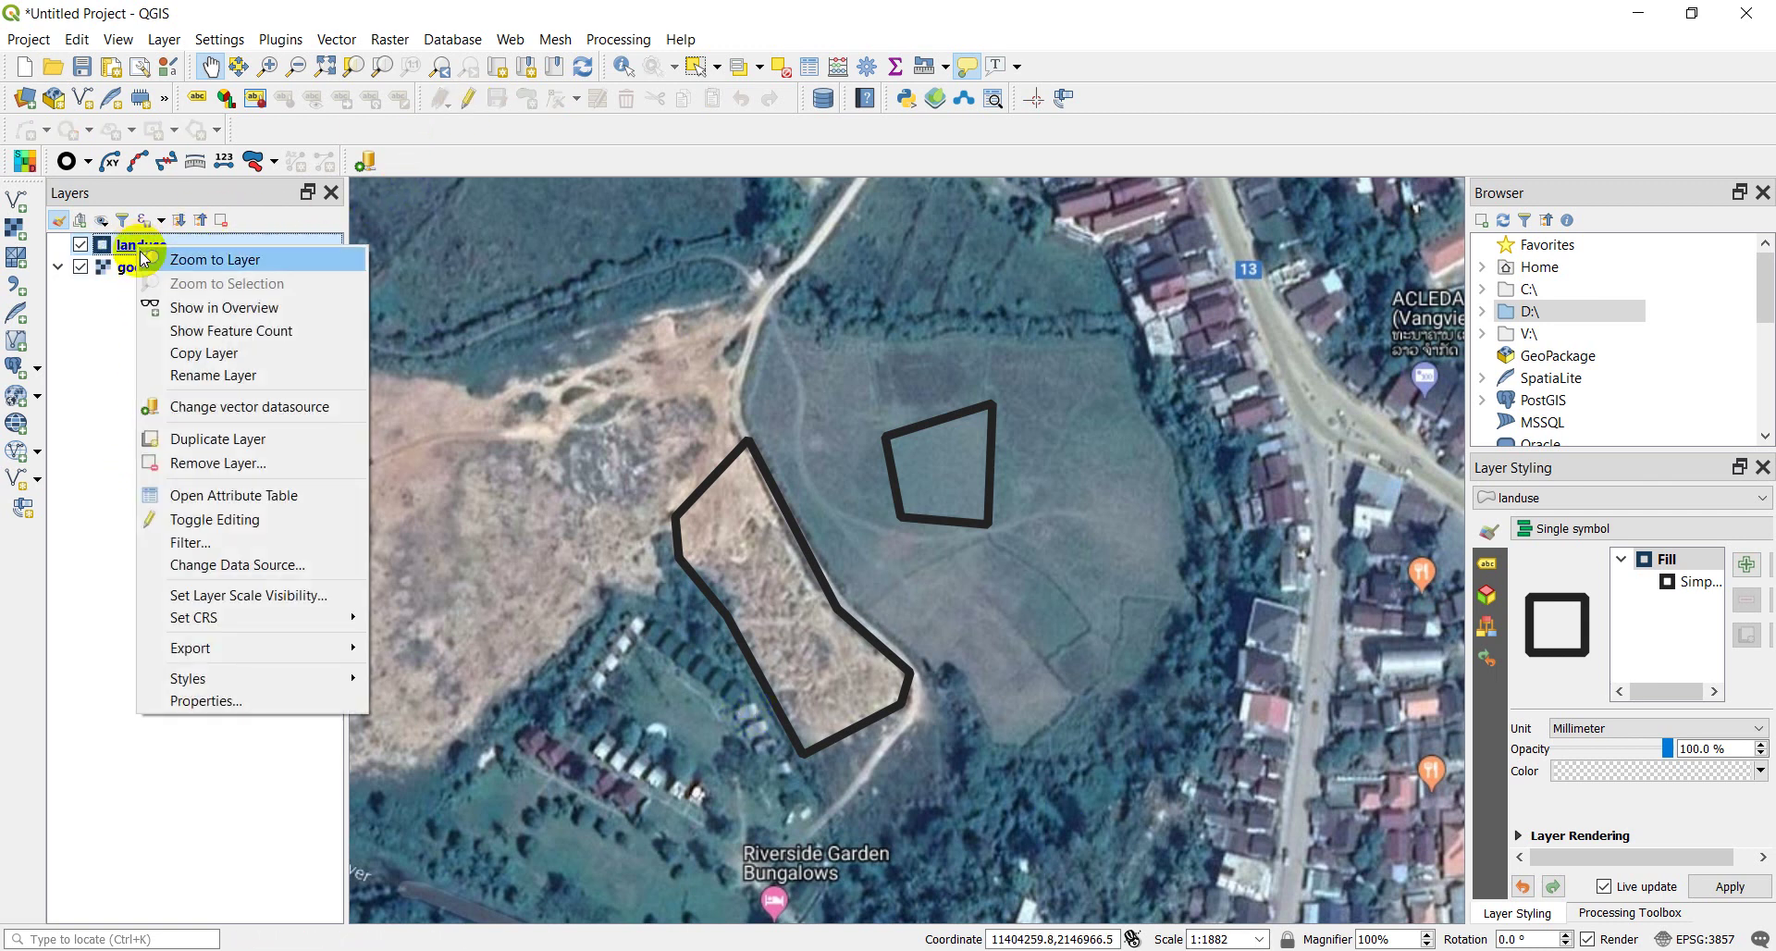
{"action": "left_click", "coordinate": [213, 499]}
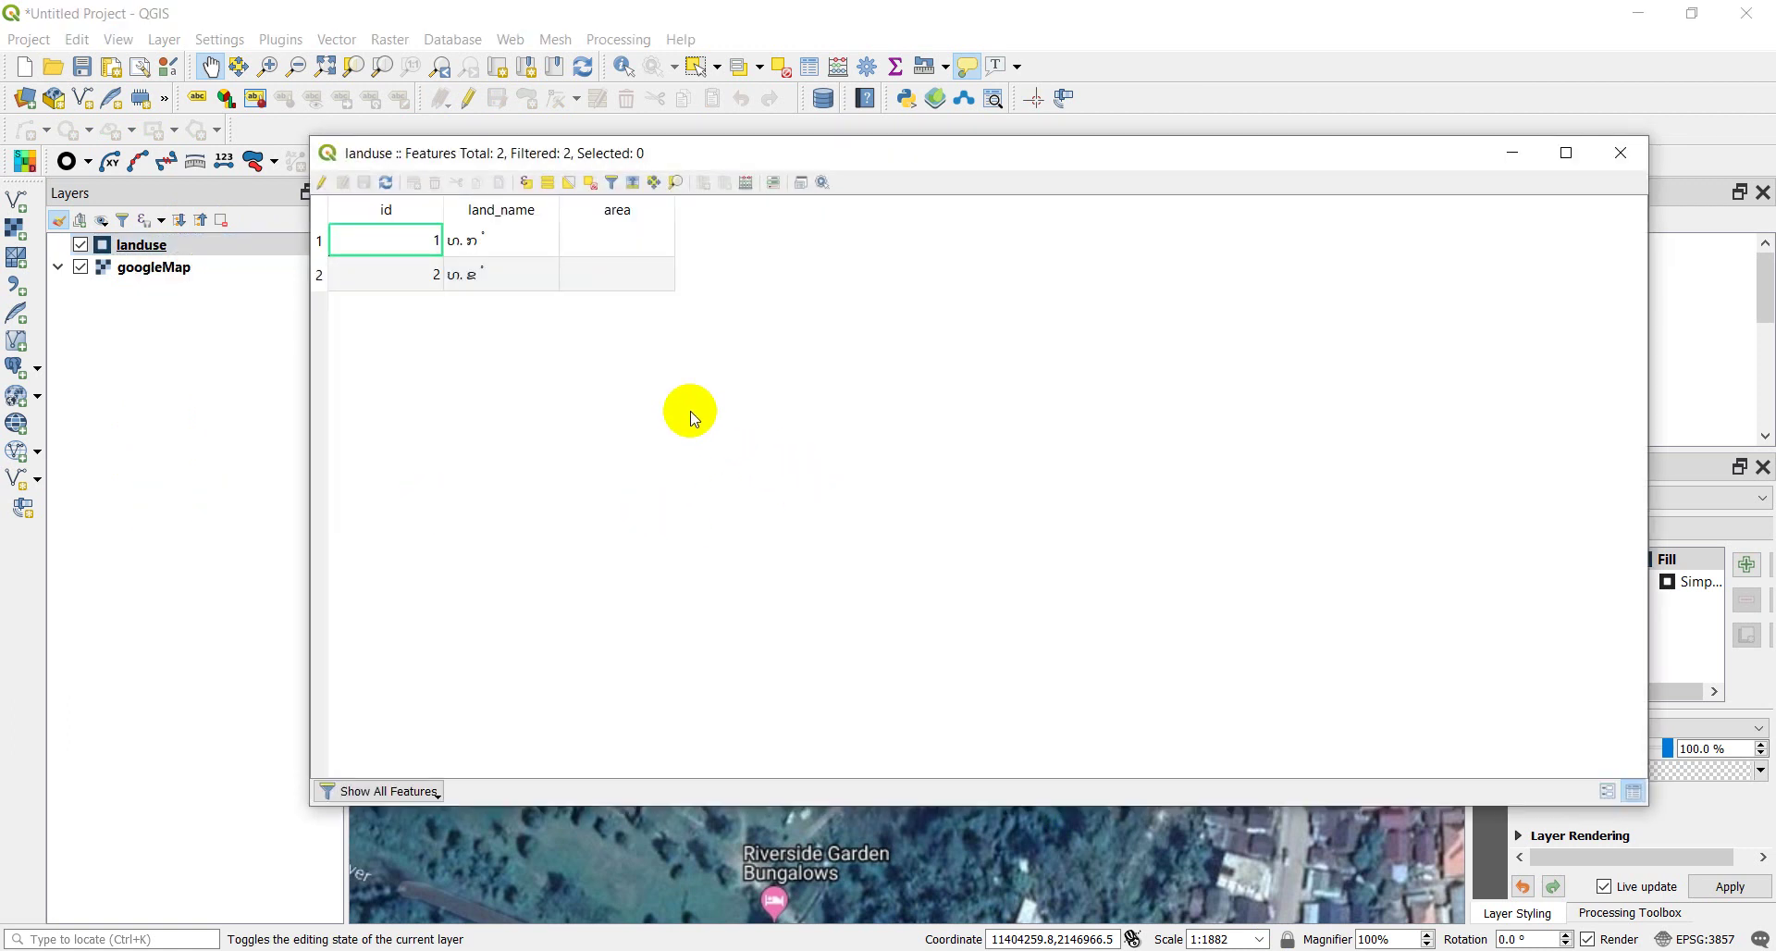
{"action": "left_click", "coordinate": [629, 217]}
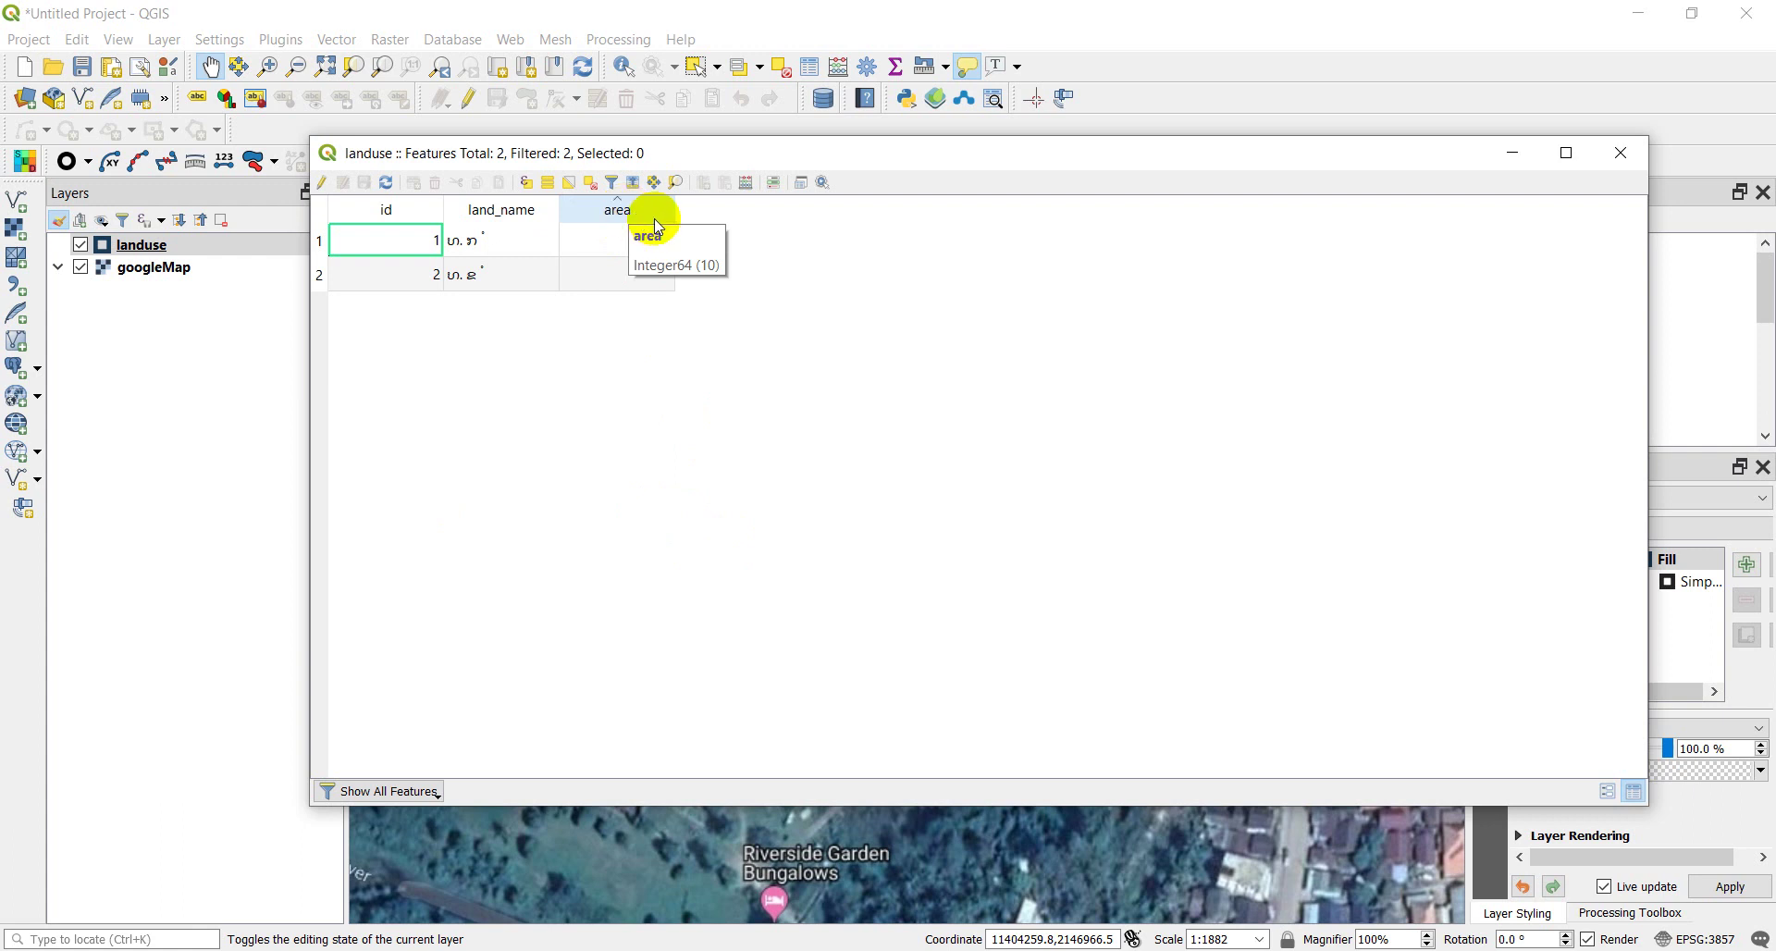
Open the Field Calculator for the landuse layer and set it to update the existing area field
{"action": "left_click", "coordinate": [774, 185]}
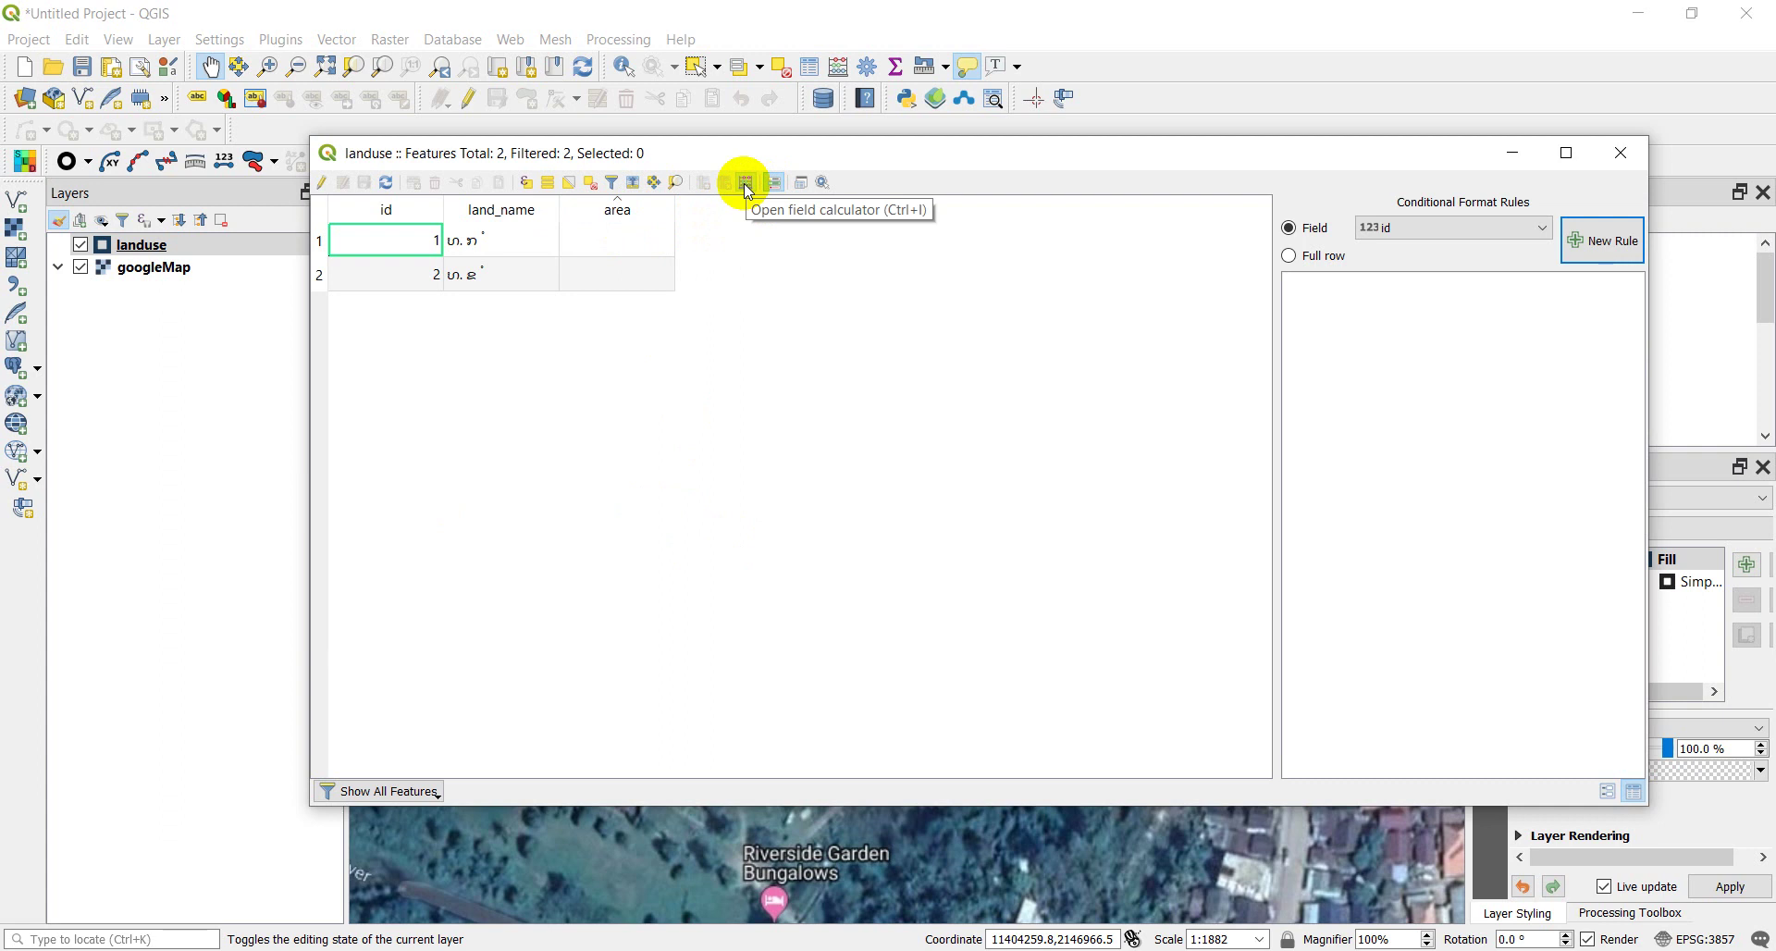
{"action": "left_click", "coordinate": [748, 184]}
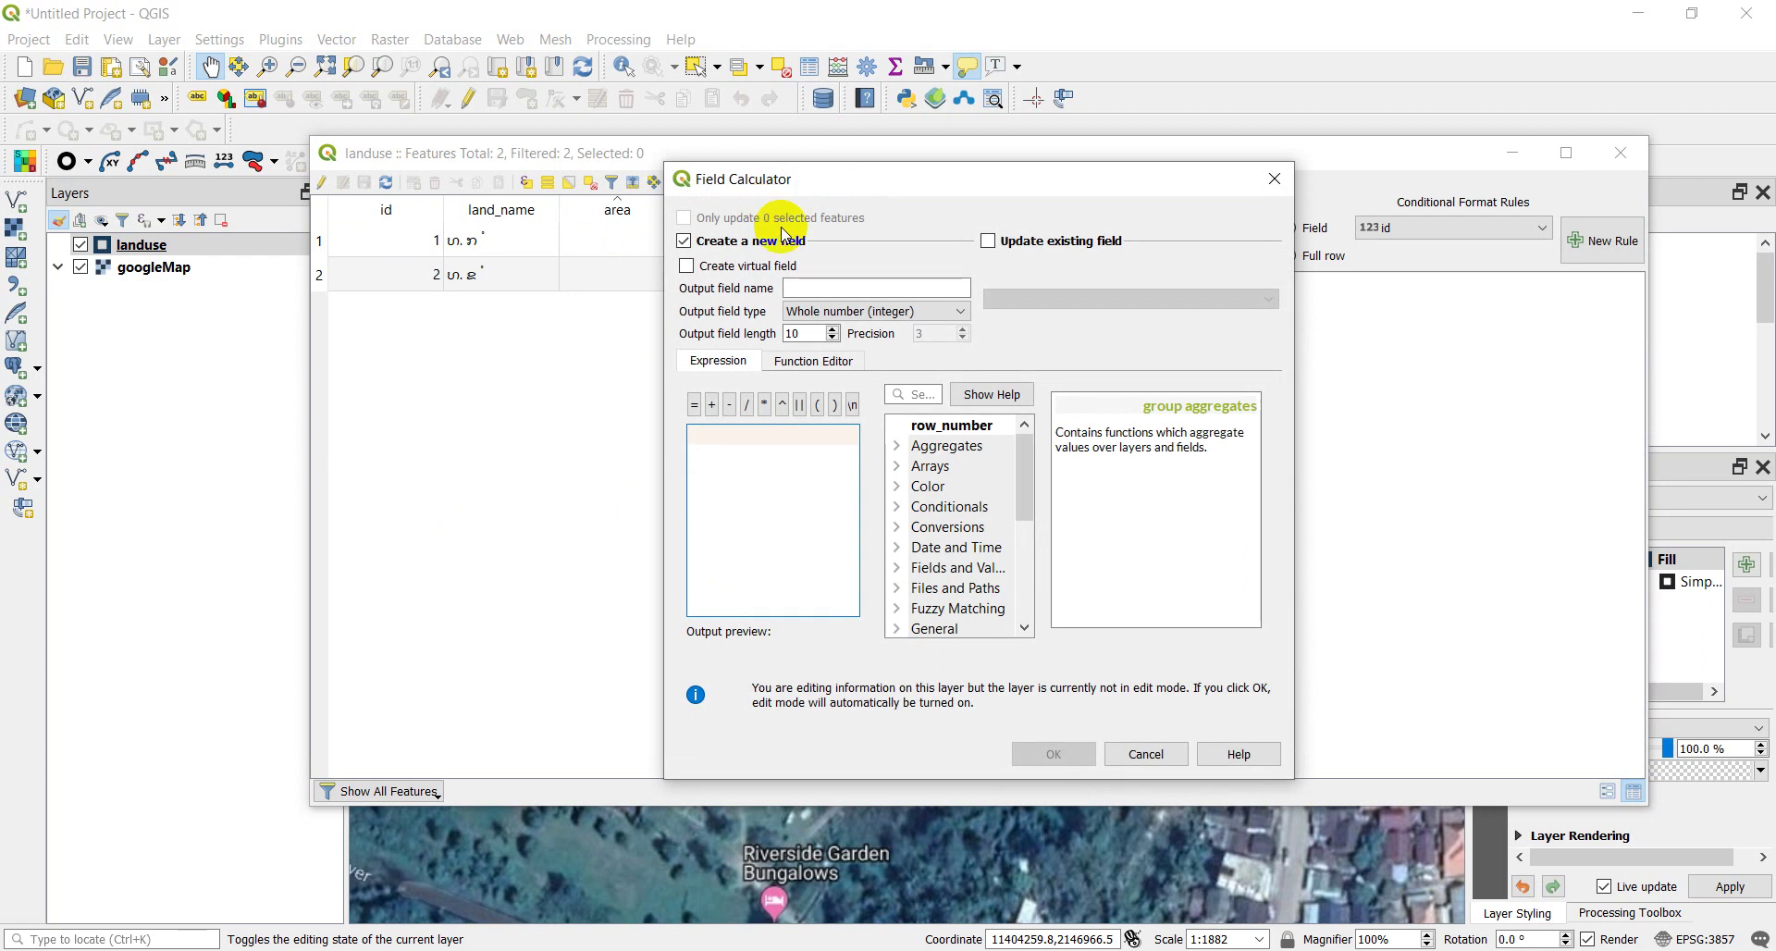
{"action": "left_click_drag", "start_coordinate": [897, 192], "coordinate": [911, 114]}
{"action": "left_click", "coordinate": [864, 211]}
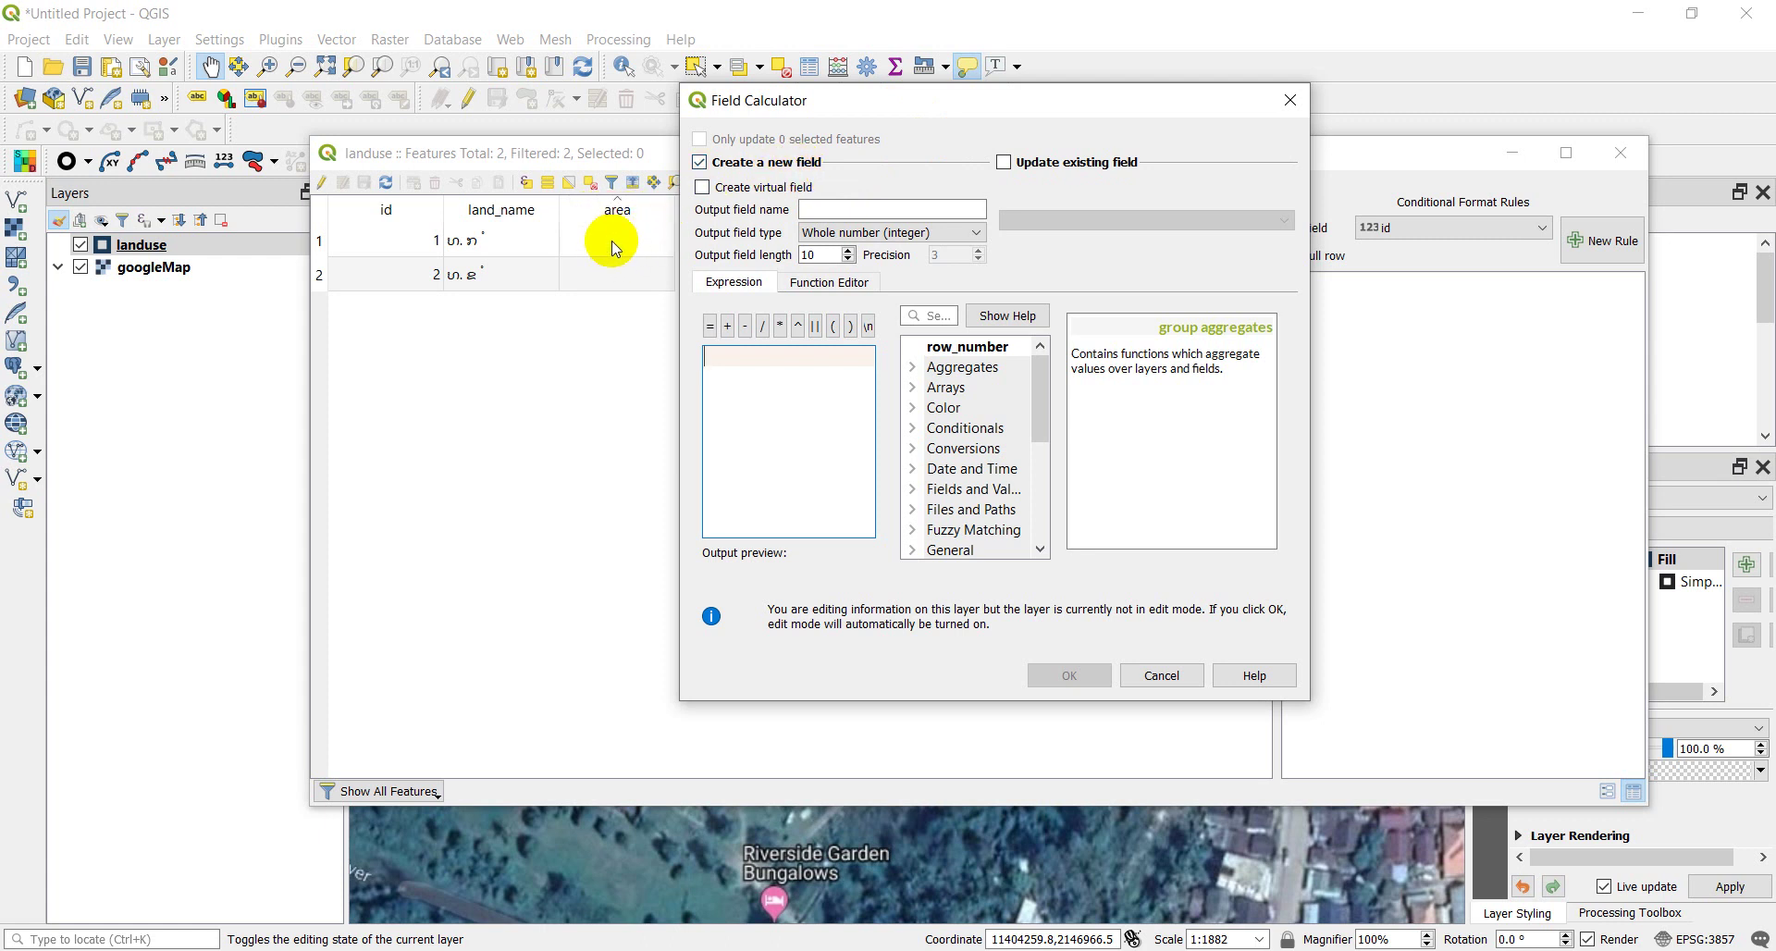
{"action": "left_click", "coordinate": [733, 162]}
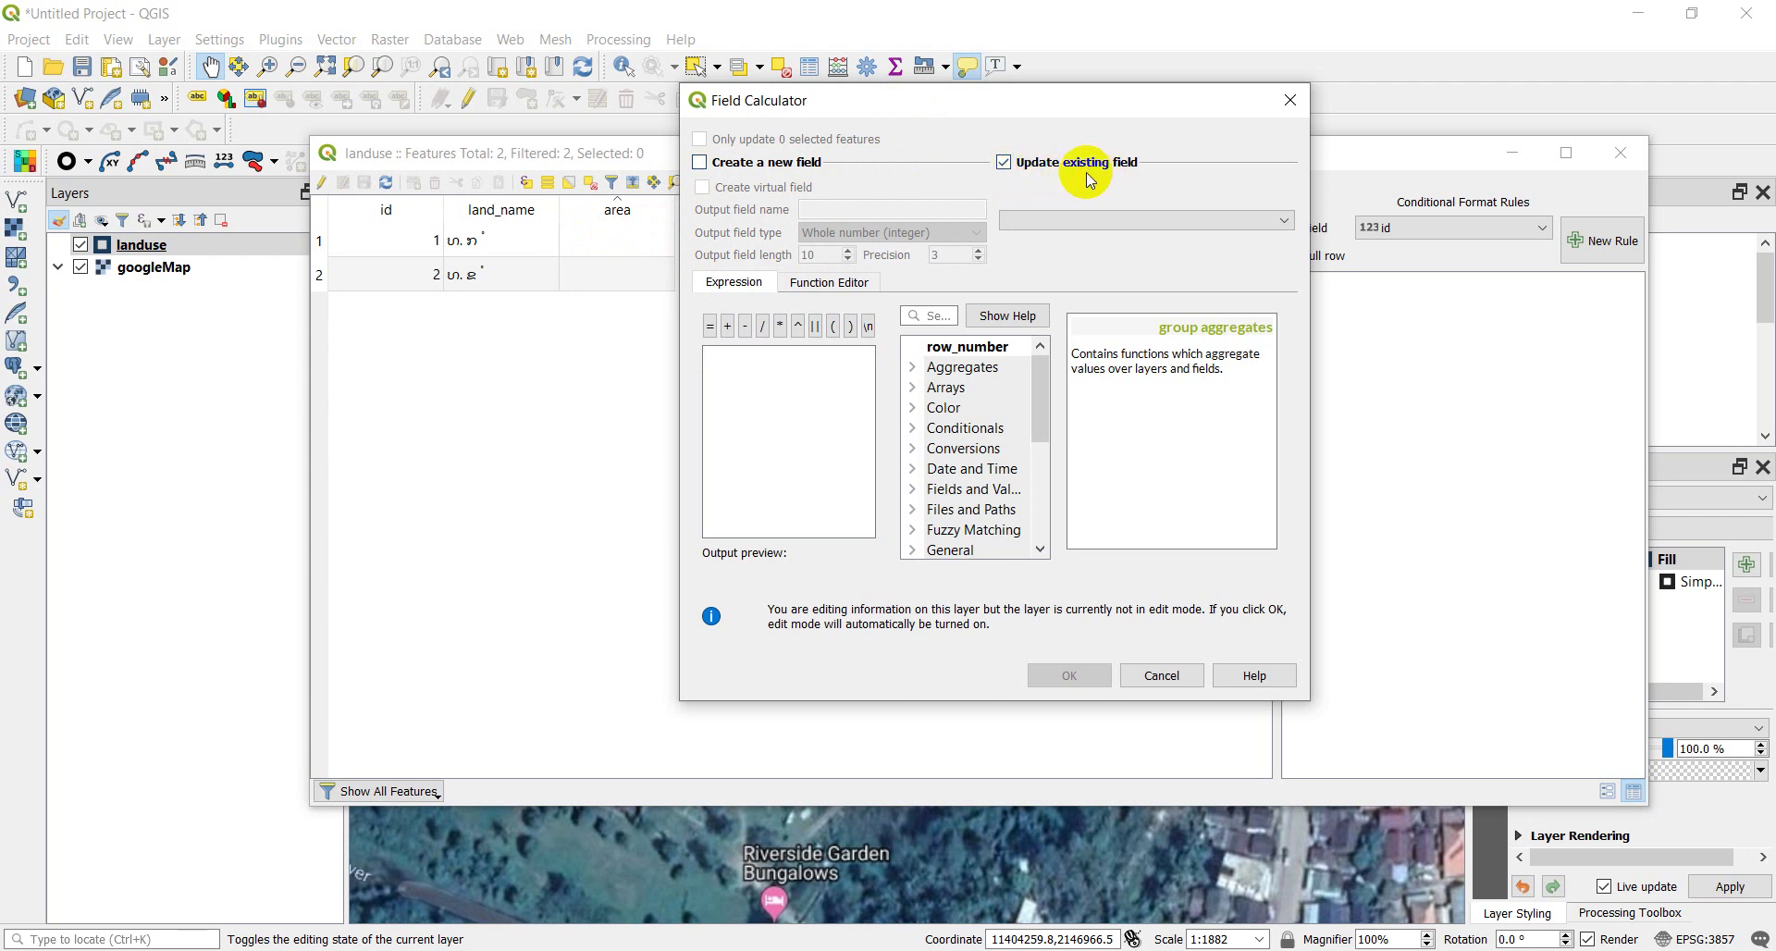
{"action": "left_click", "coordinate": [1095, 222]}
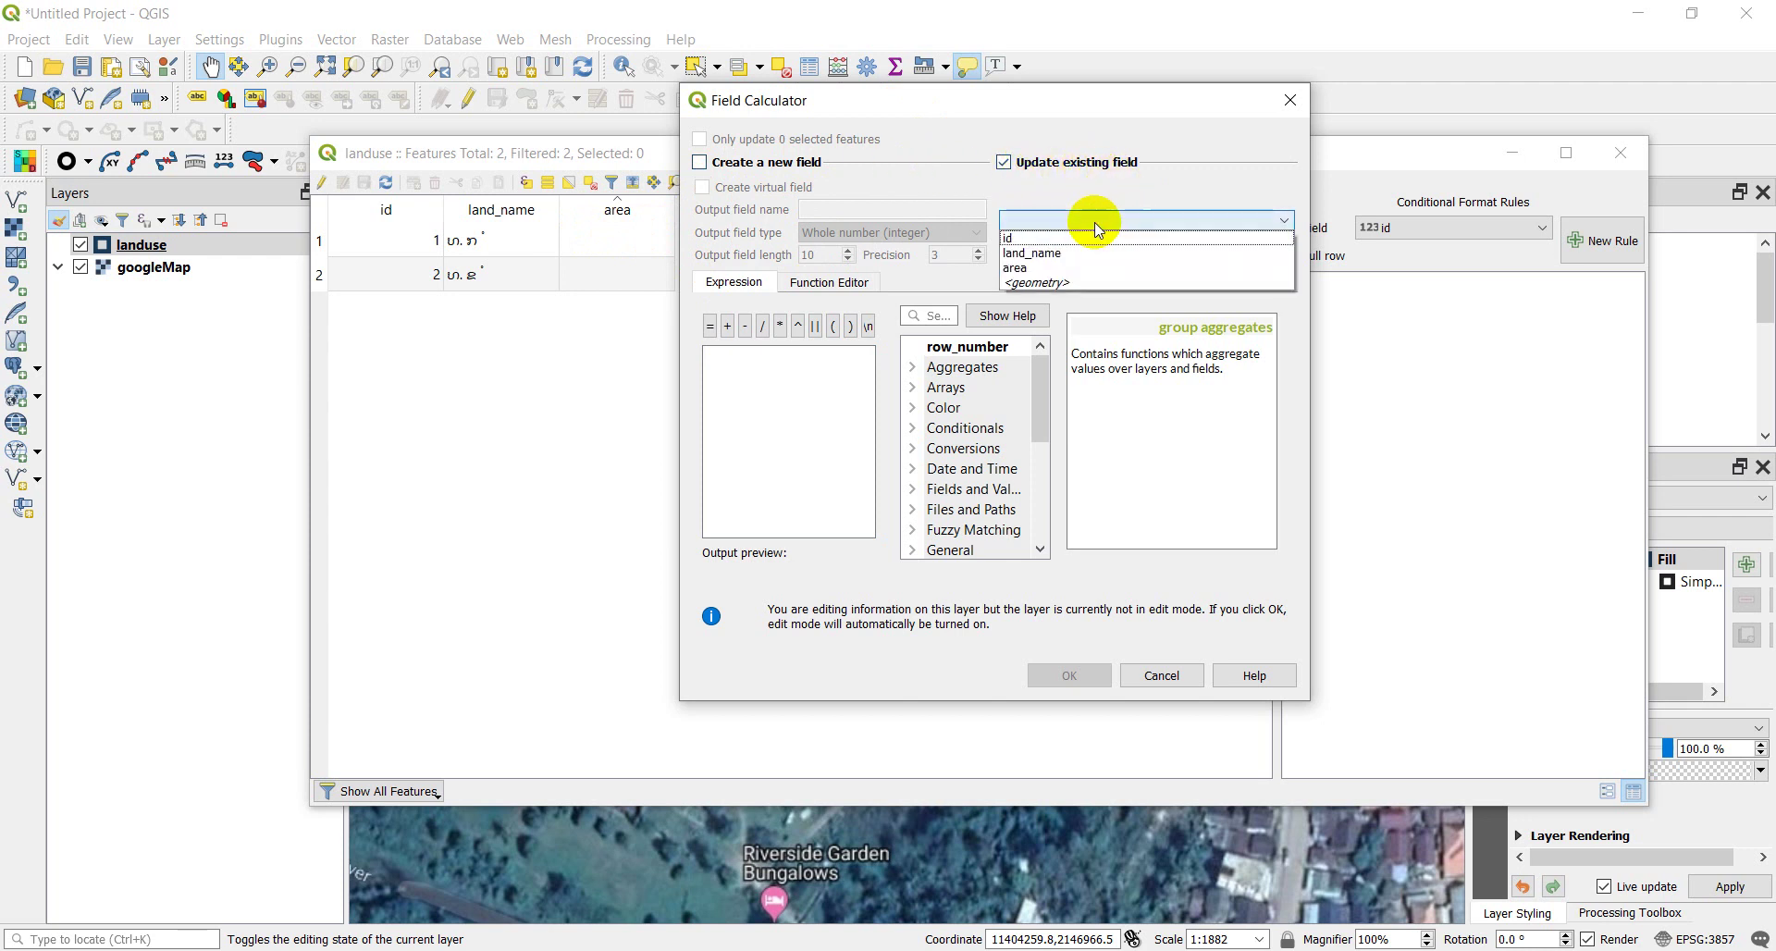
{"action": "left_click", "coordinate": [1029, 268]}
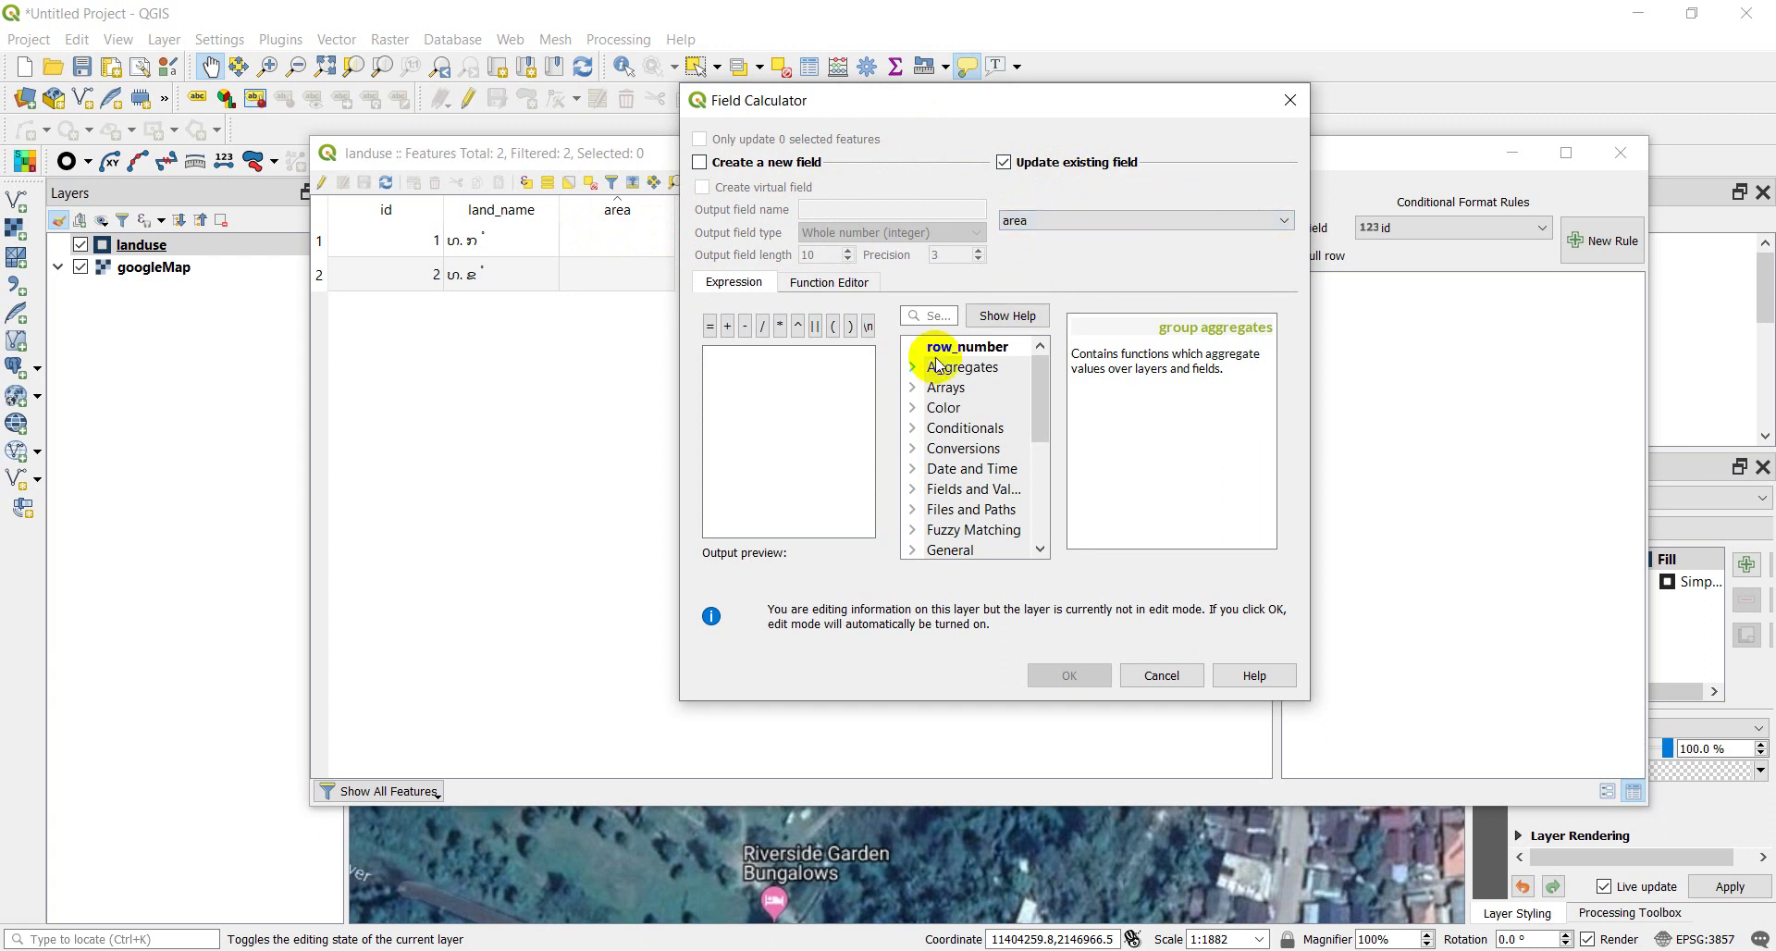
Fill the area field using the expression $area, and close the attribute table
{"action": "left_click", "coordinate": [767, 376]}
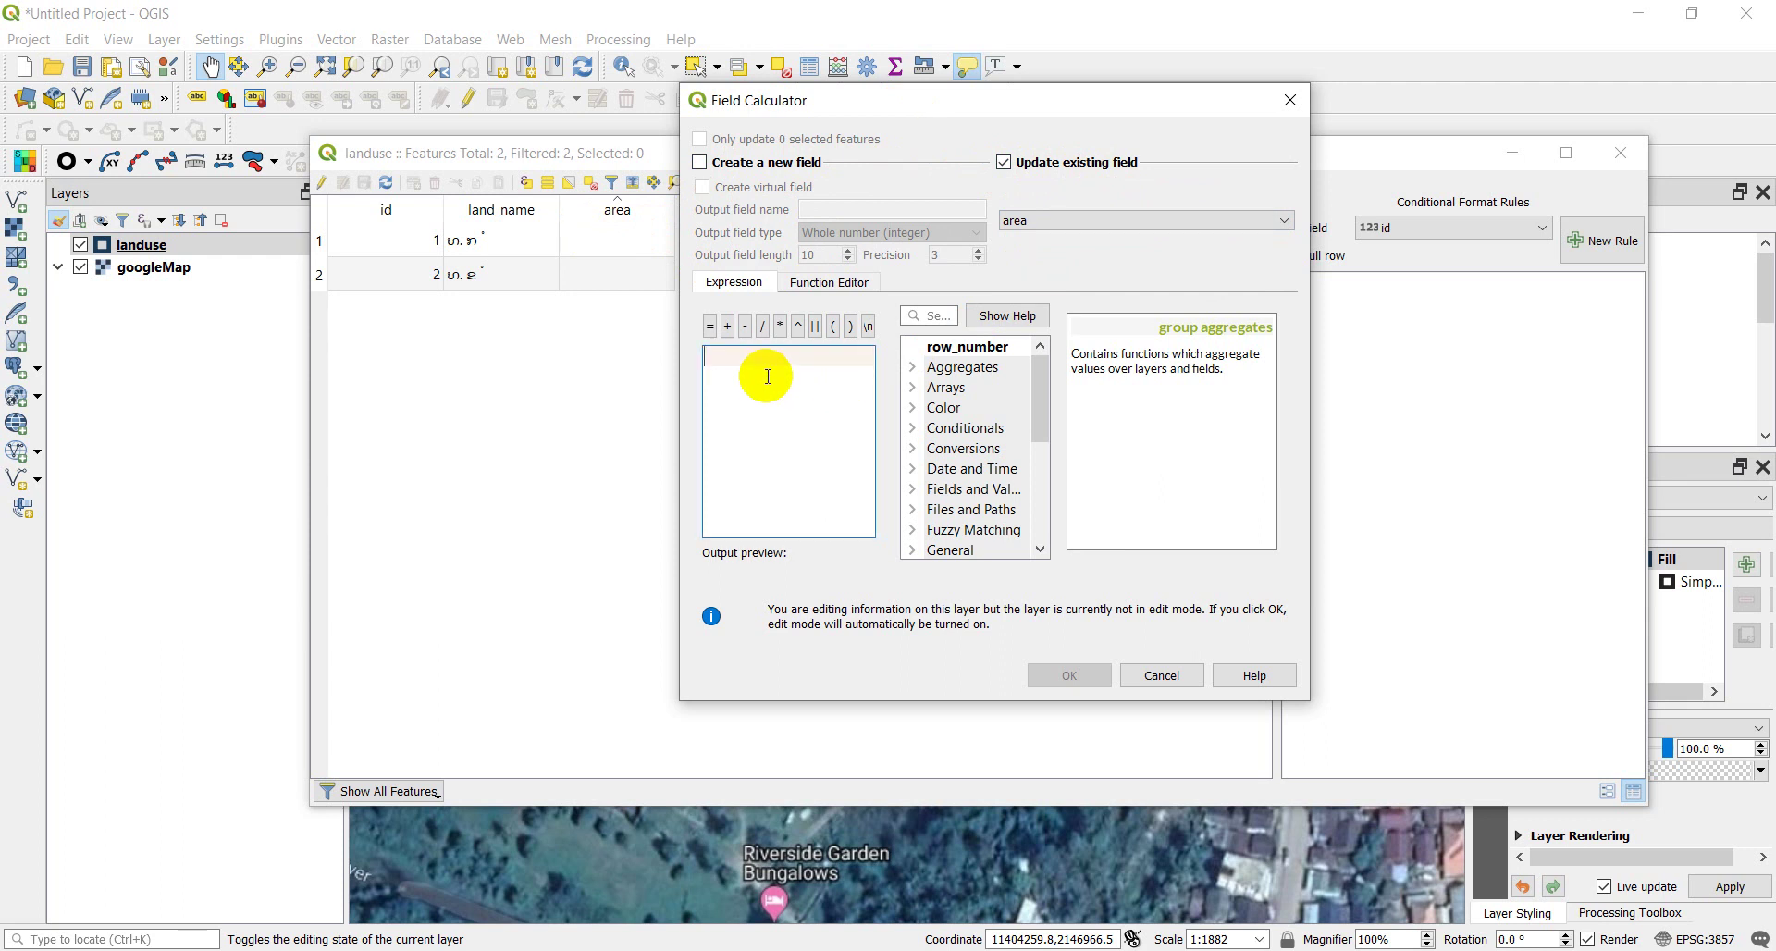
{"action": "type", "text": "4"}
{"action": "type", "text": "$"}
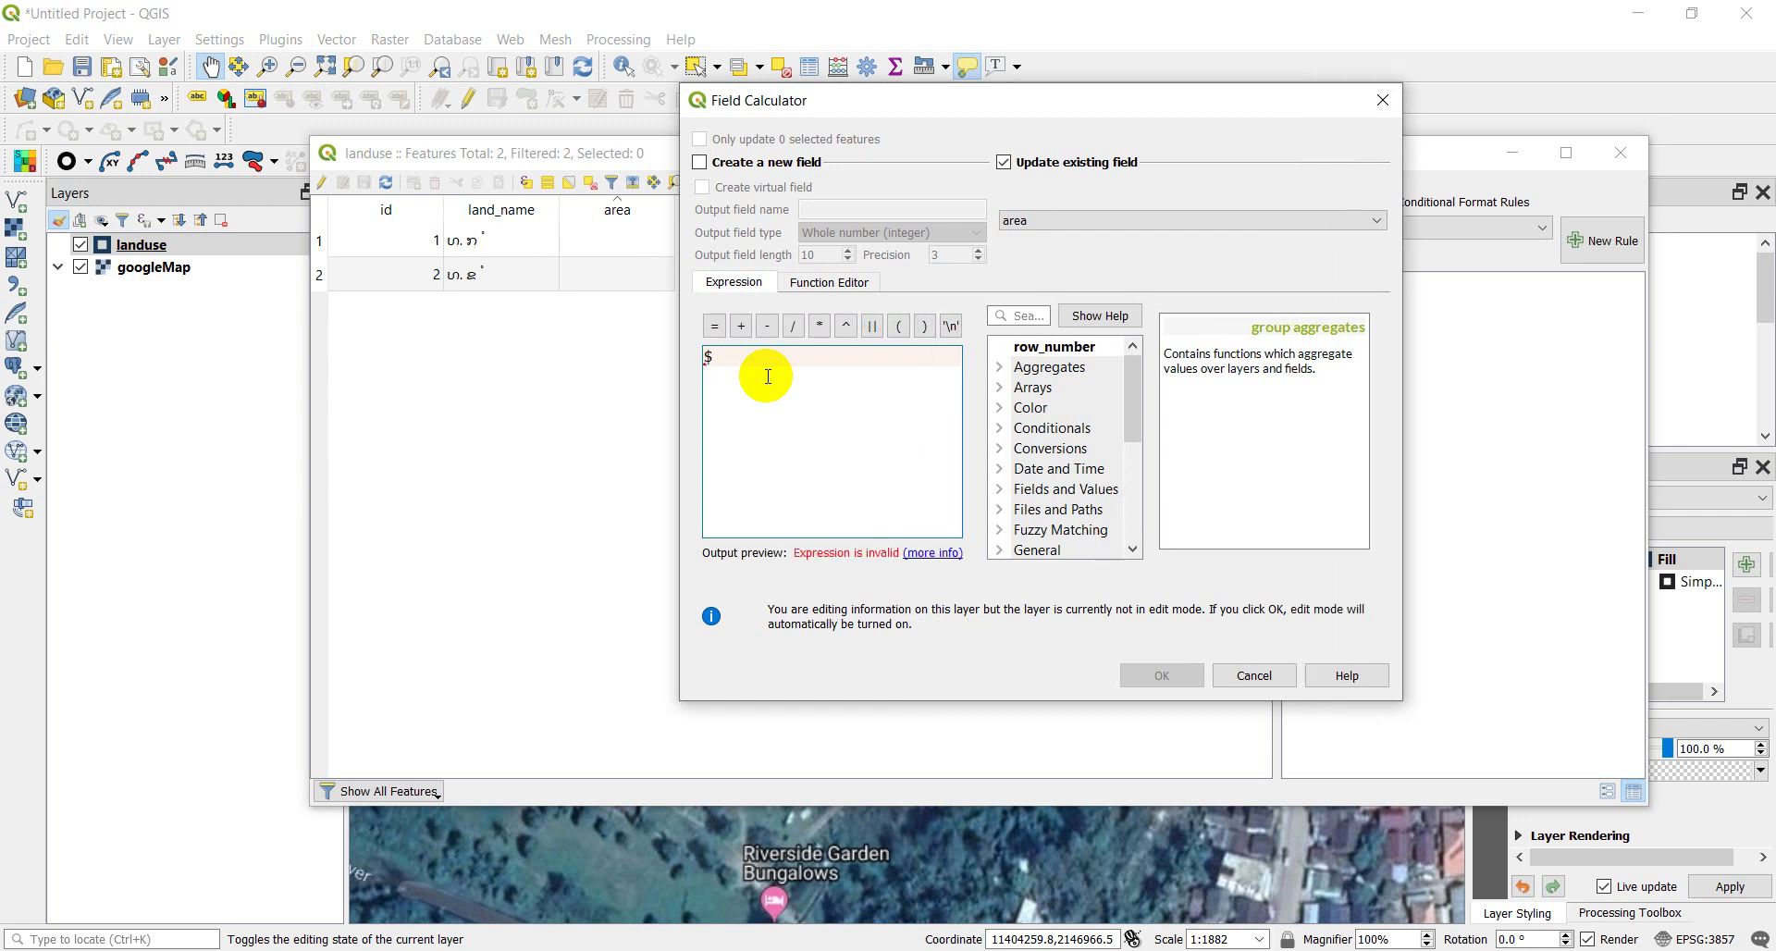
{"action": "type", "text": "area"}
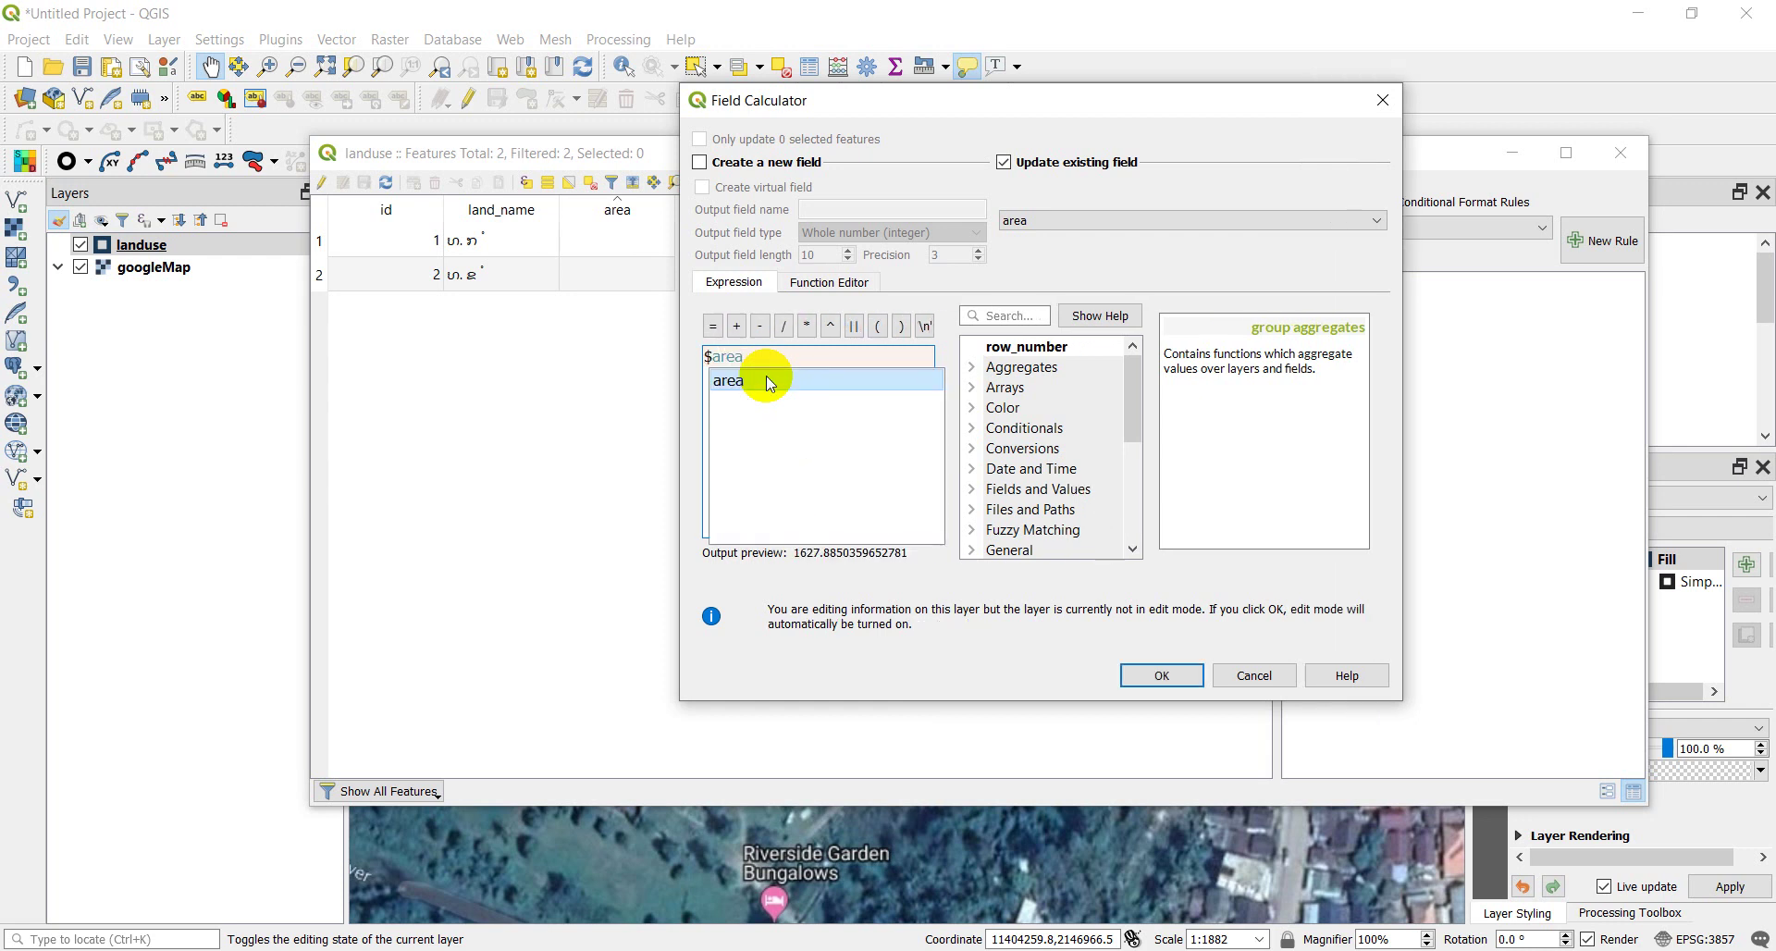
{"action": "left_click", "coordinate": [727, 382]}
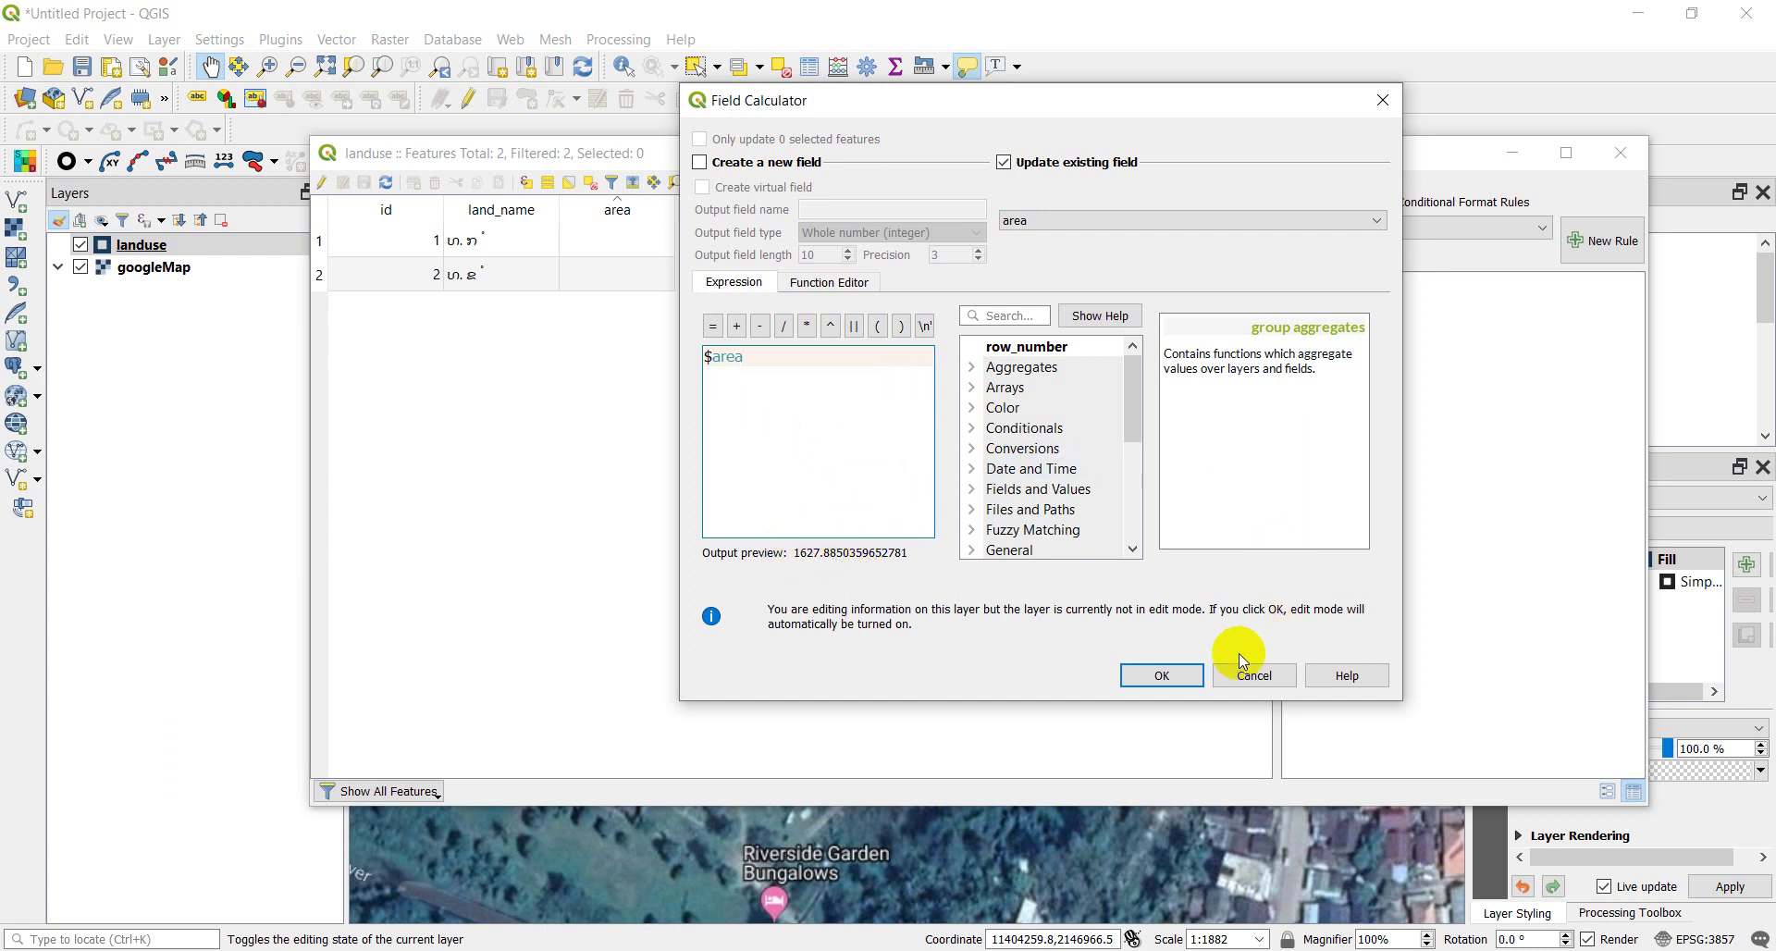
{"action": "left_click", "coordinate": [1156, 674]}
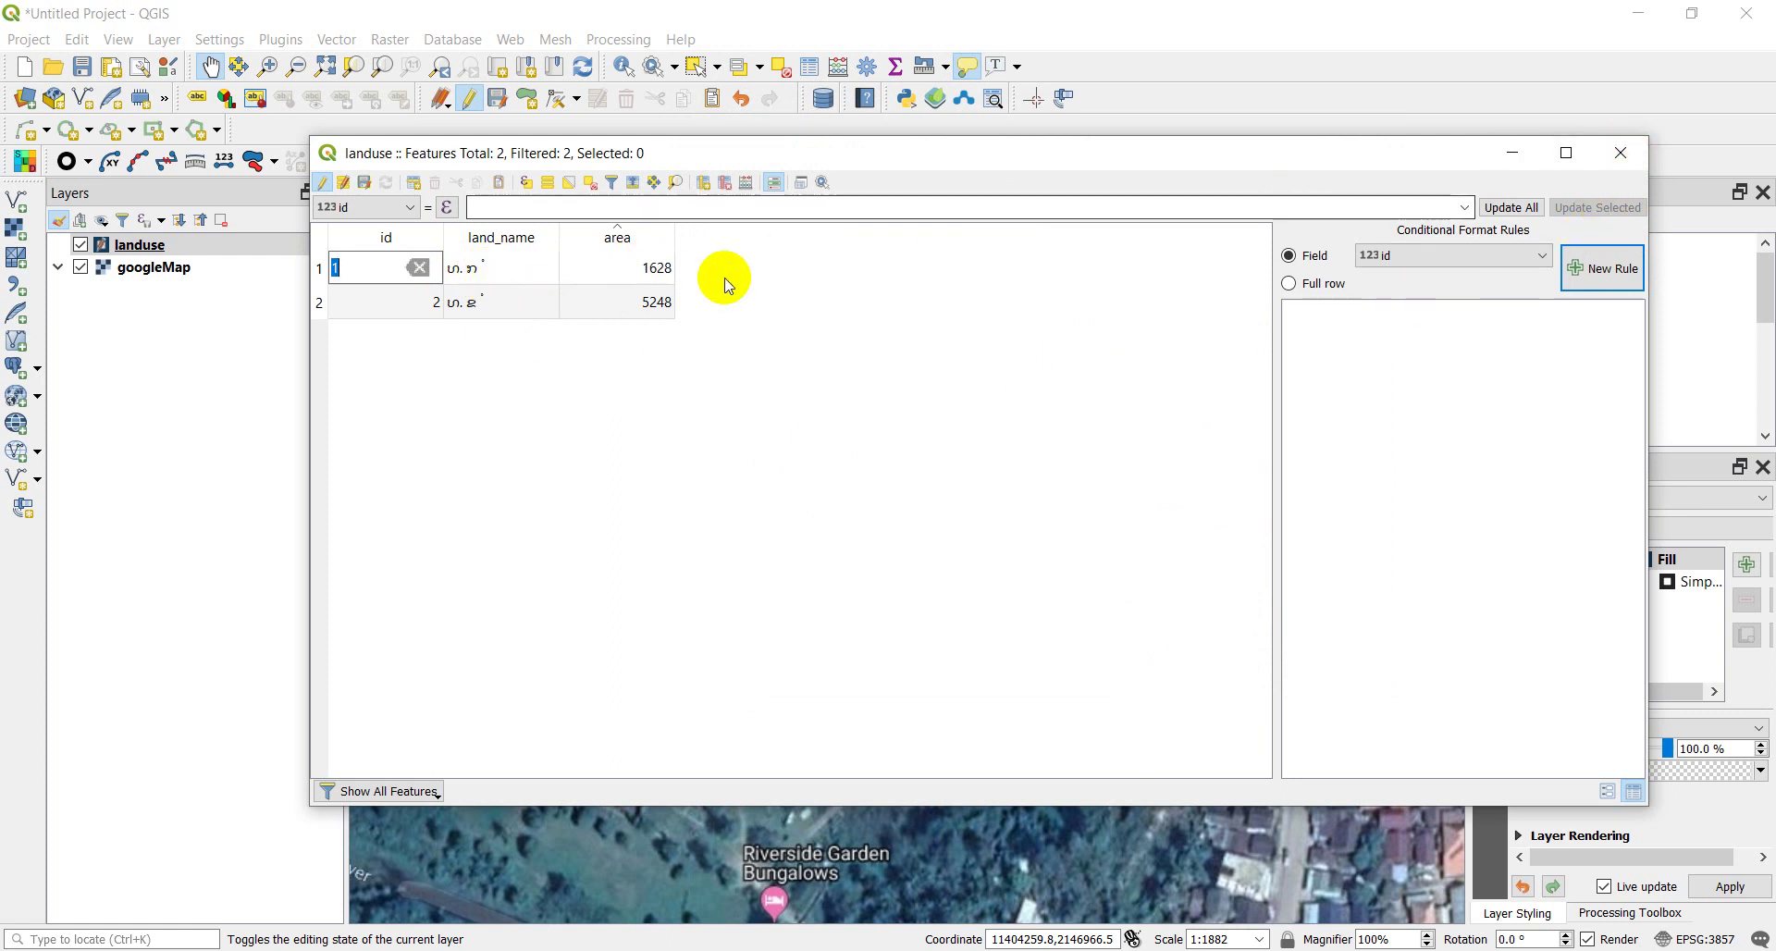
{"action": "left_click", "coordinate": [1624, 156]}
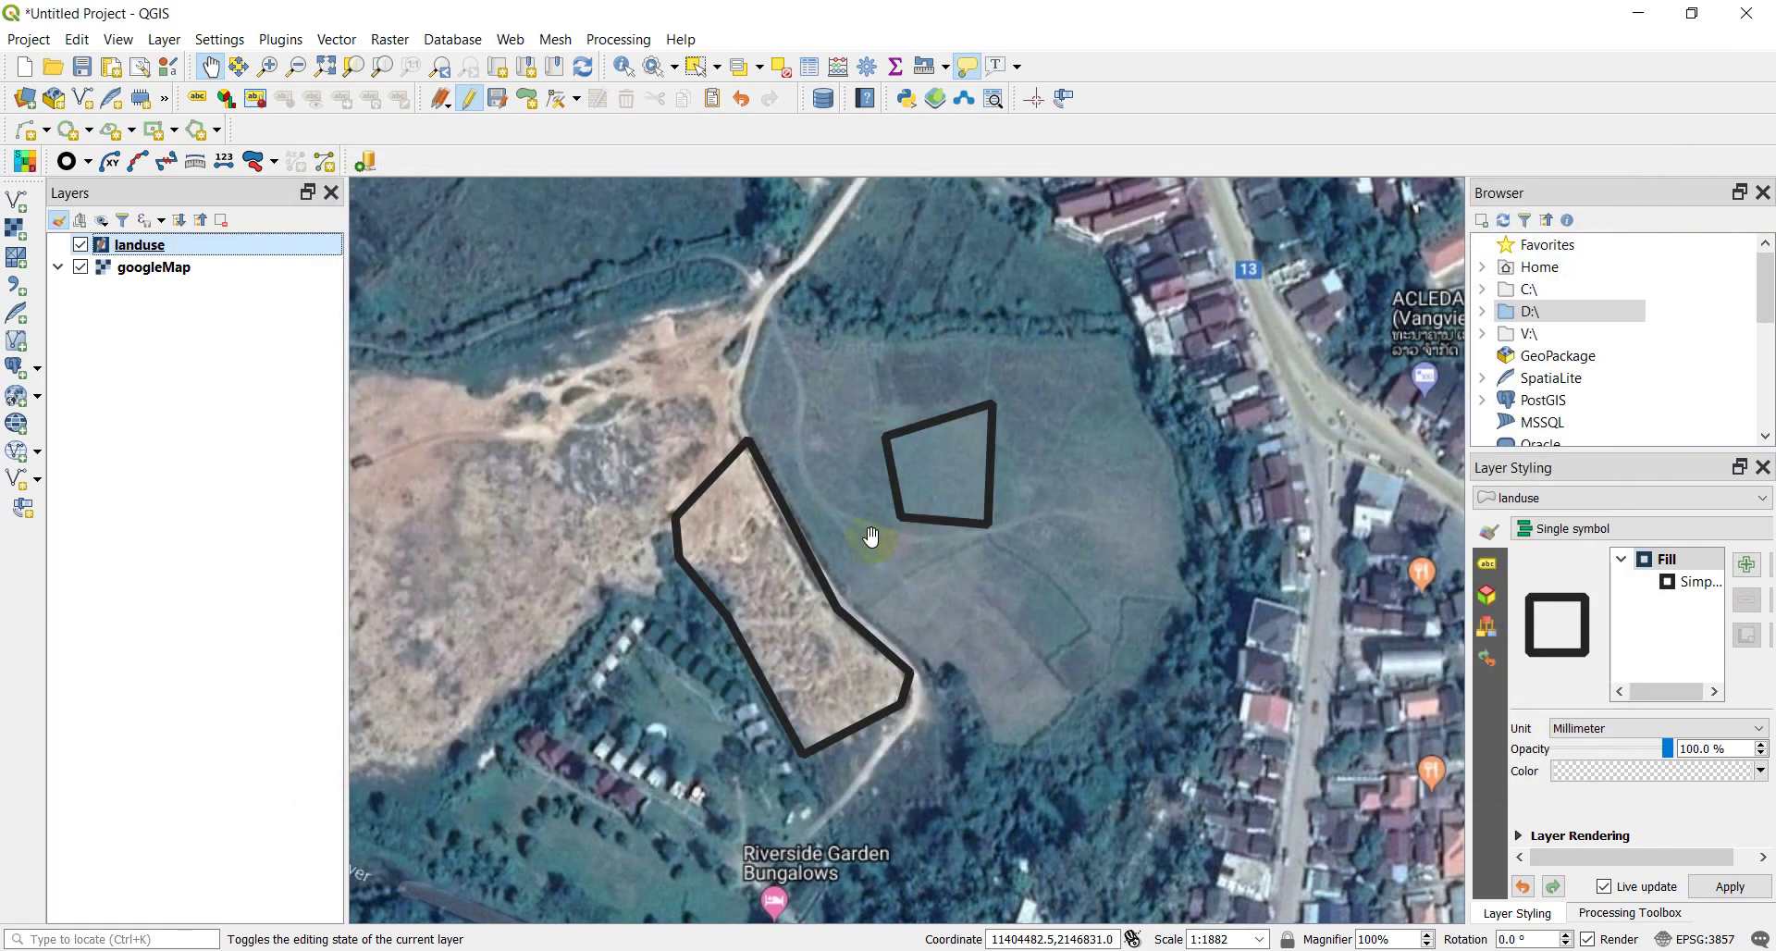
Review the third checklist item, ການວັດແທກໄລຍະ, in OneNote, and return to the QGIS map
{"action": "left_click_drag", "start_coordinate": [871, 536], "coordinate": [863, 408]}
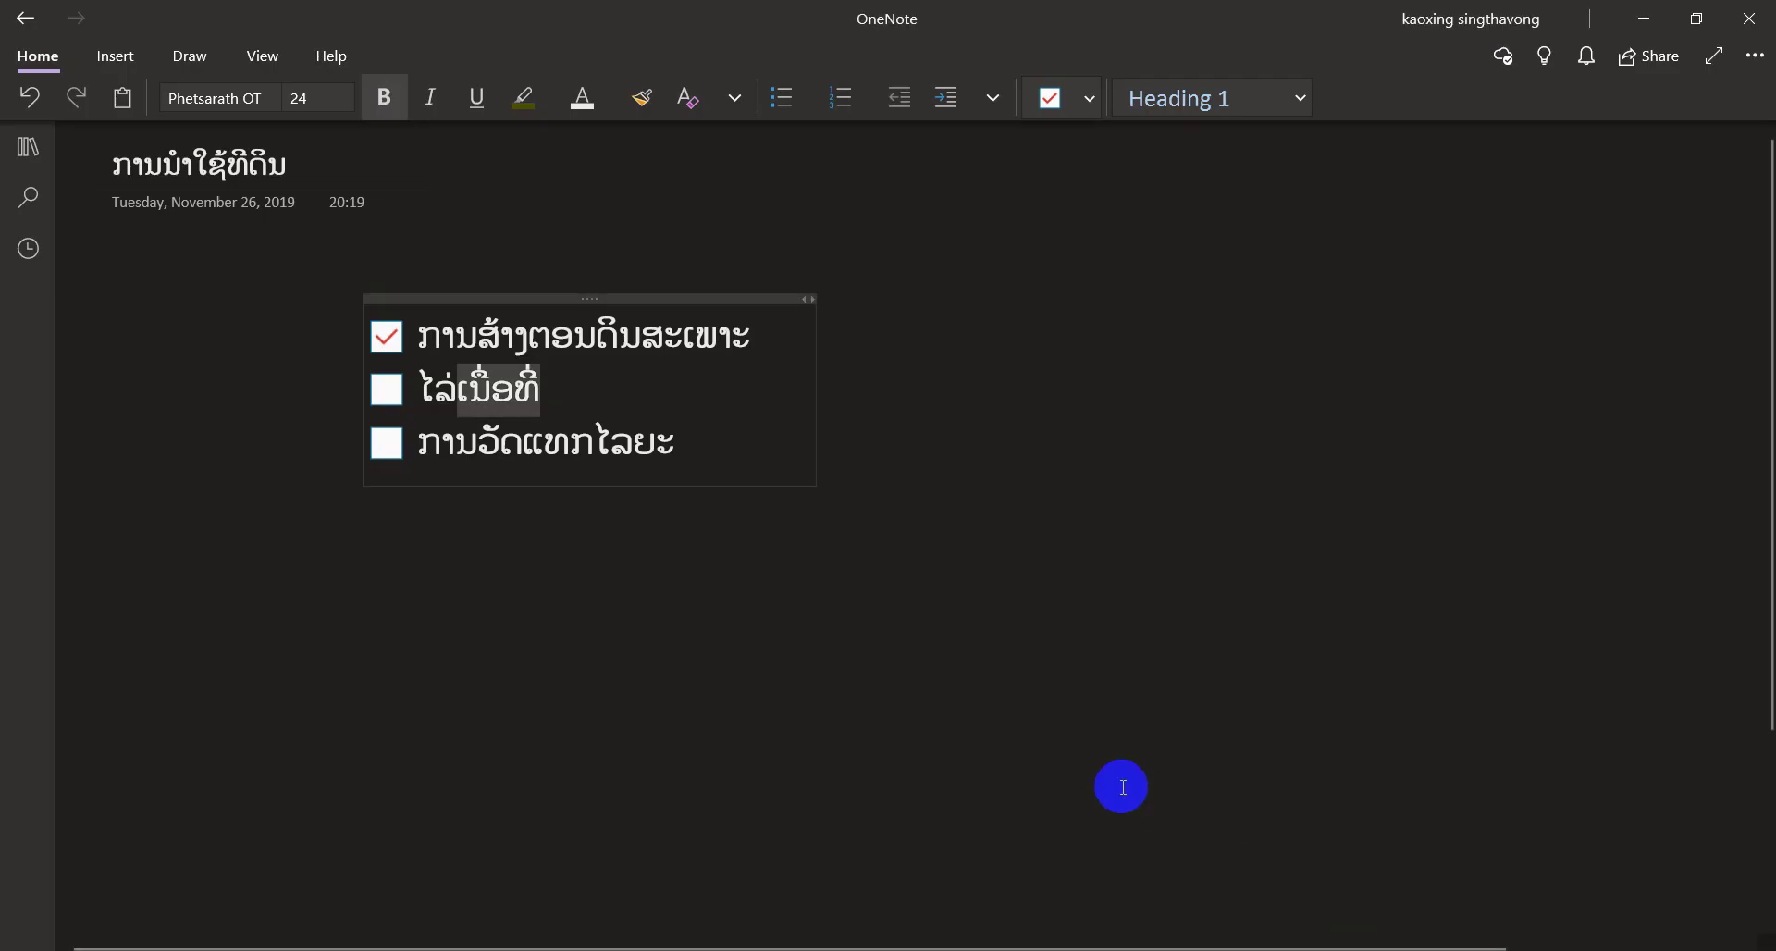
{"action": "left_click_drag", "start_coordinate": [427, 442], "coordinate": [675, 453]}
{"action": "left_click", "coordinate": [677, 457]}
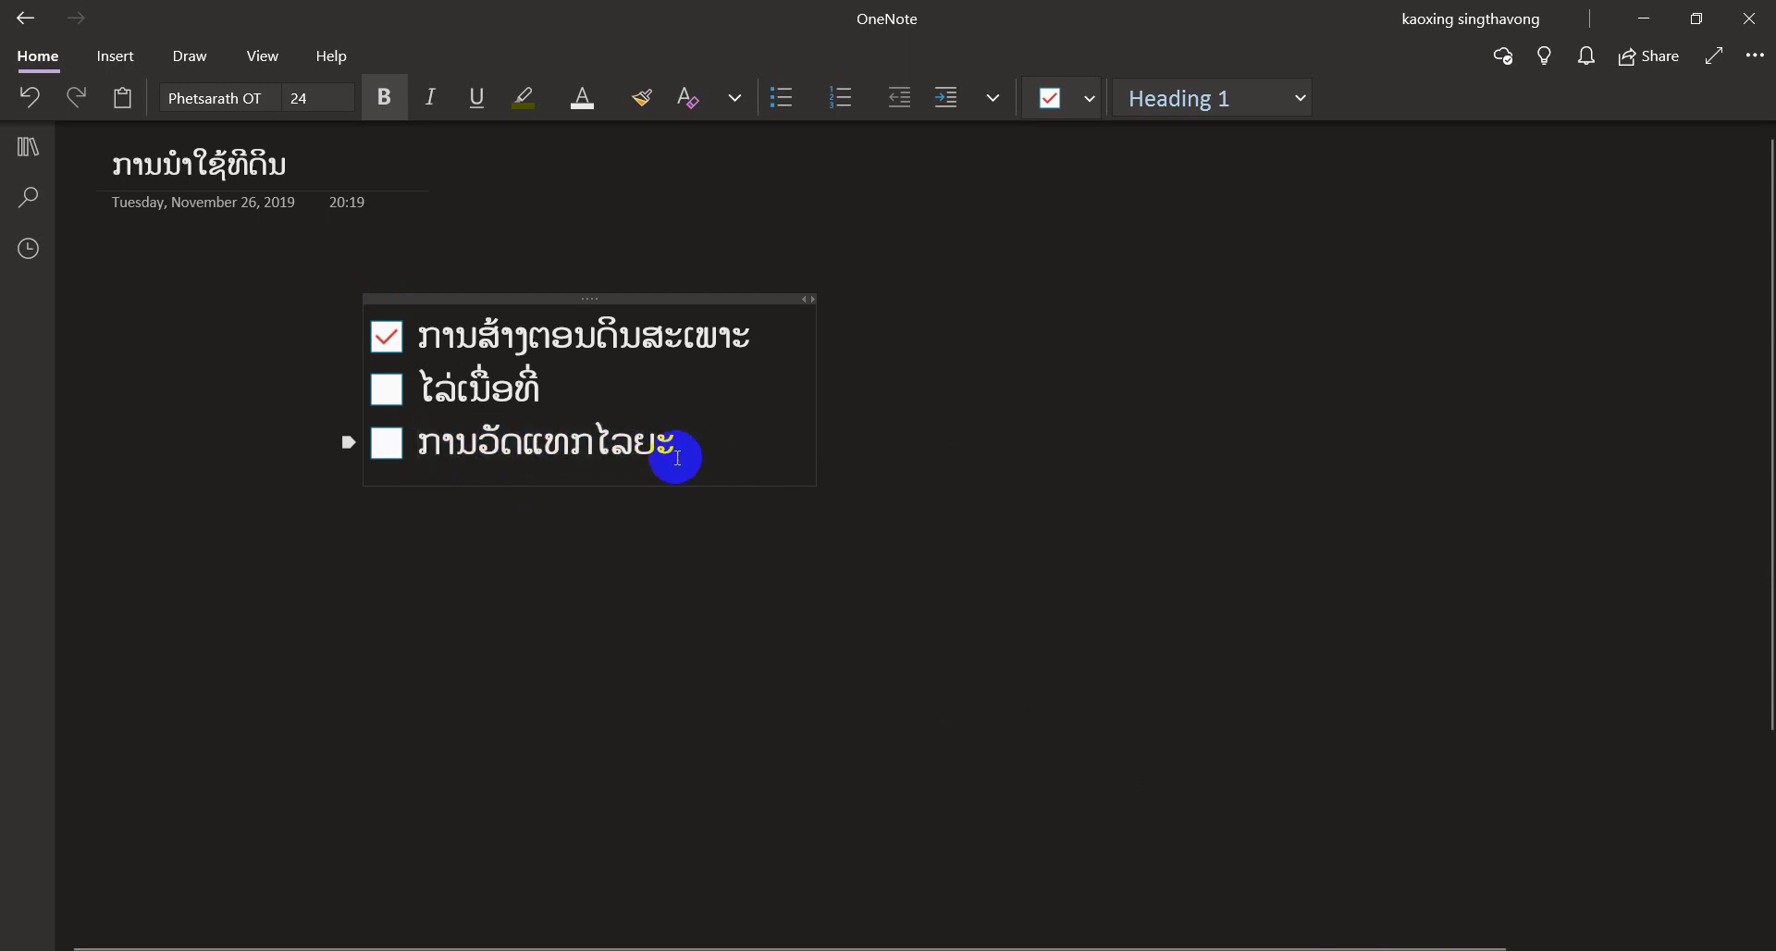
{"action": "left_click", "coordinate": [1653, 24]}
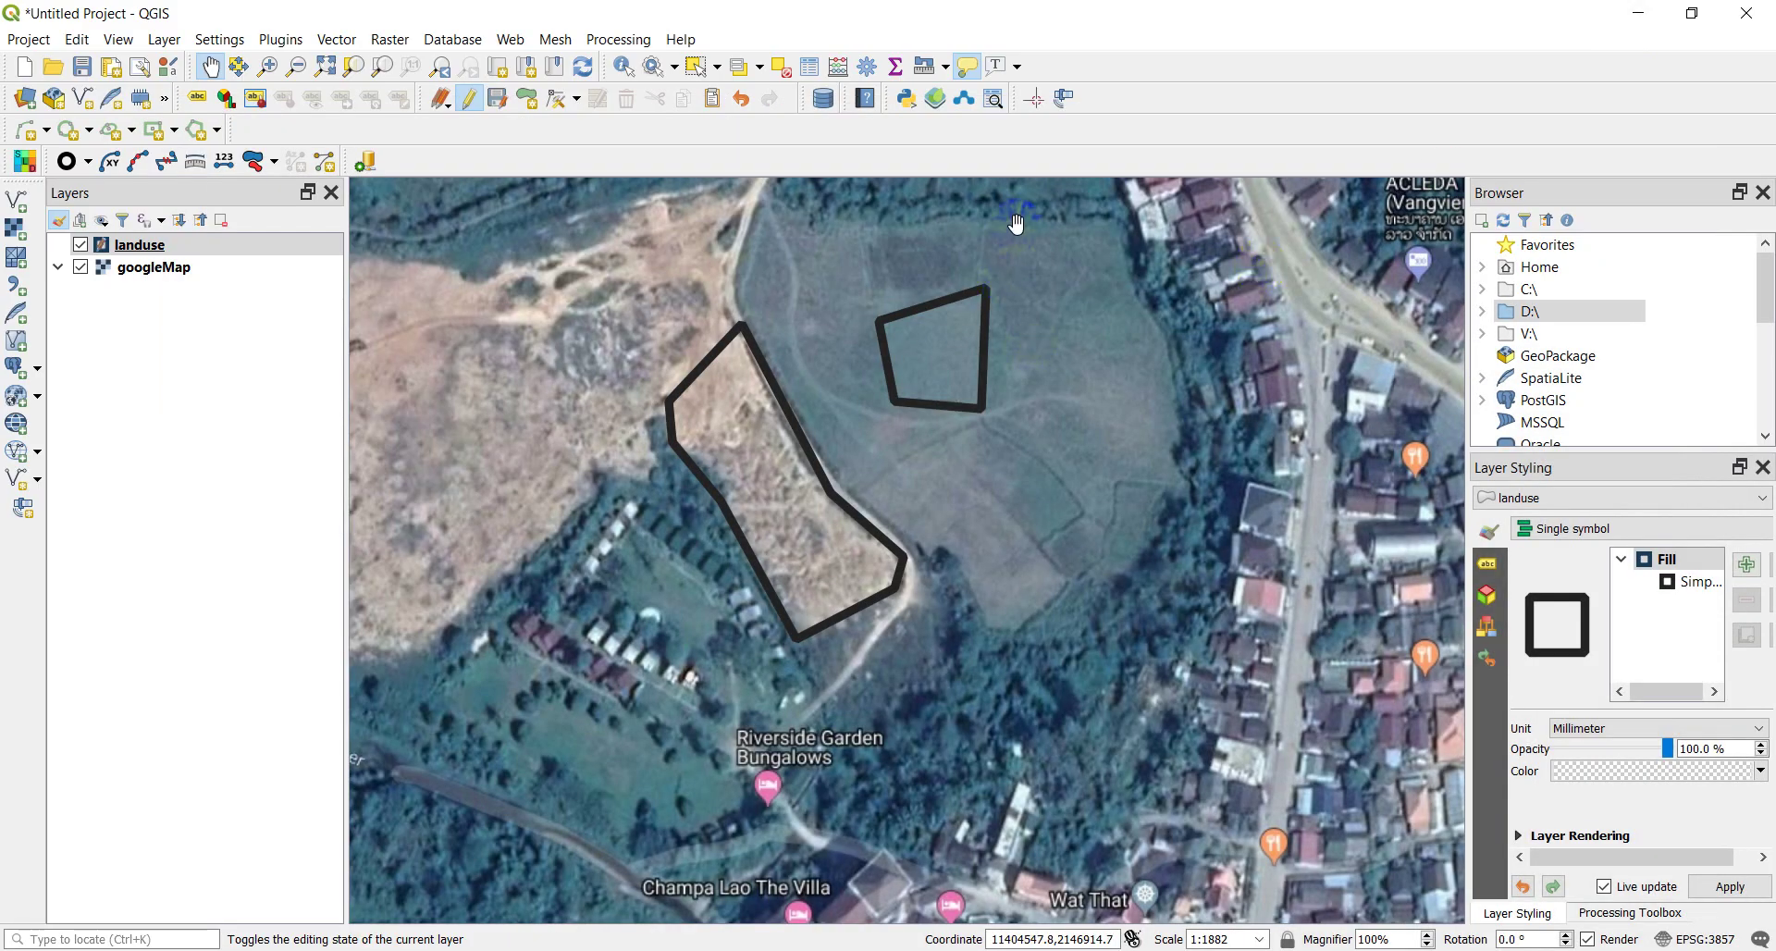
Use Measure Line in meters to measure the western side of the small quadrilateral parcel
{"action": "left_click", "coordinate": [946, 68]}
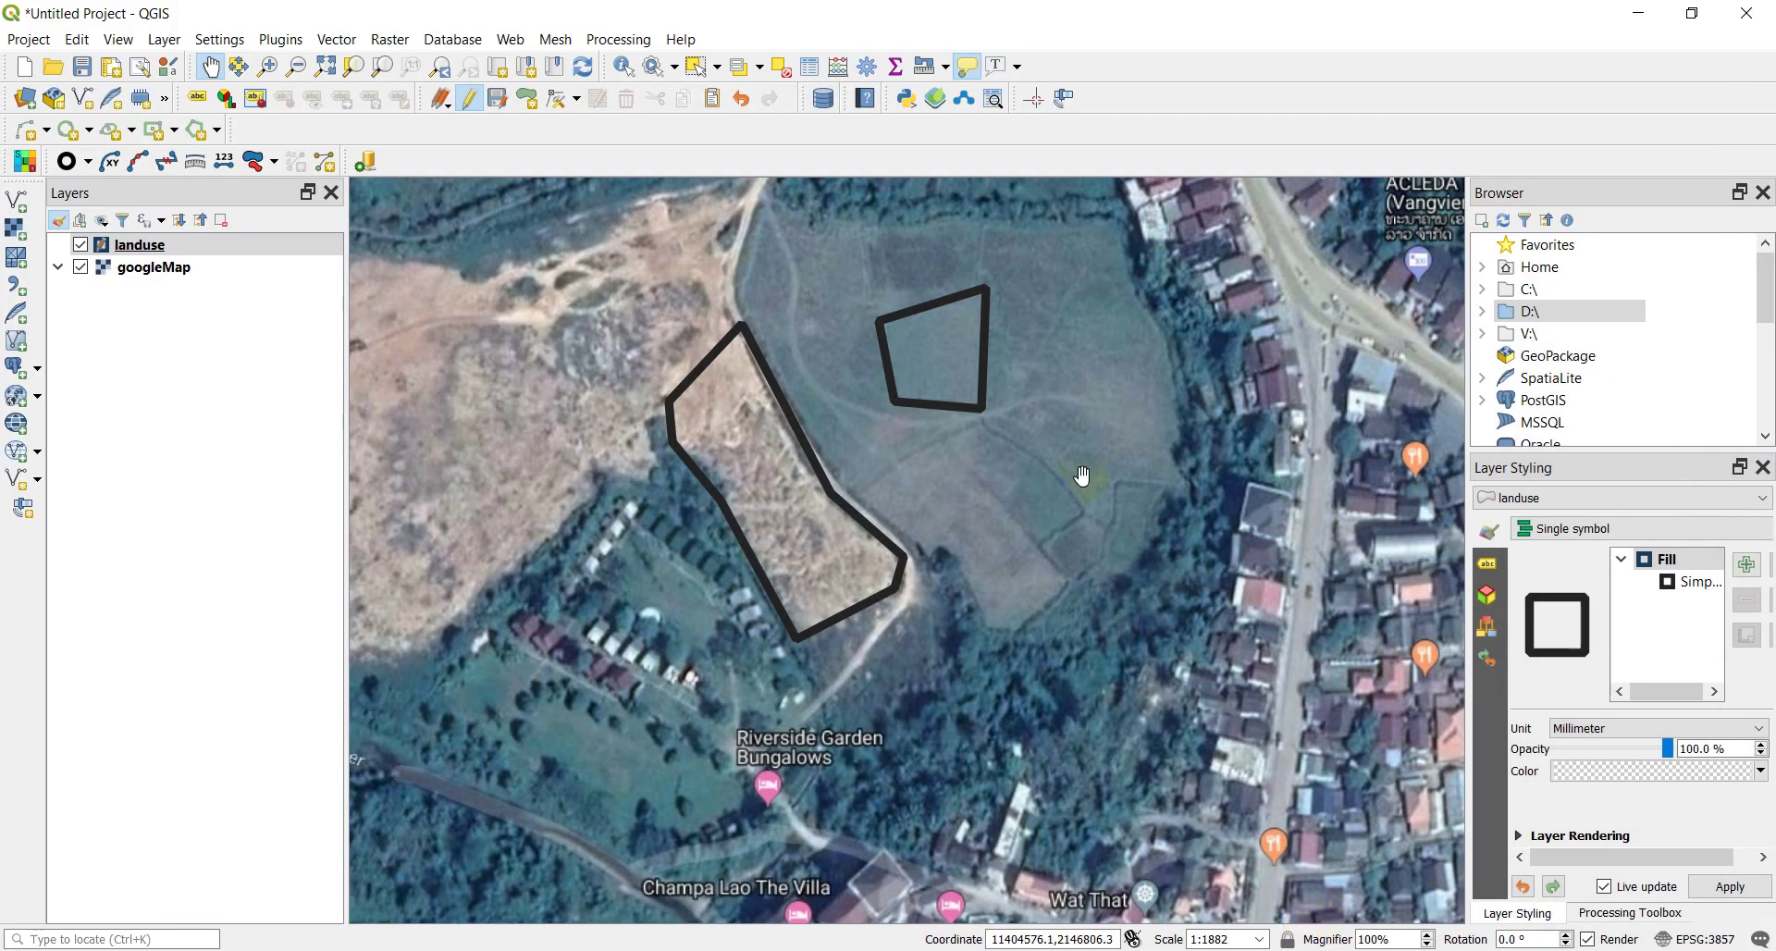
{"action": "left_click", "coordinate": [944, 67]}
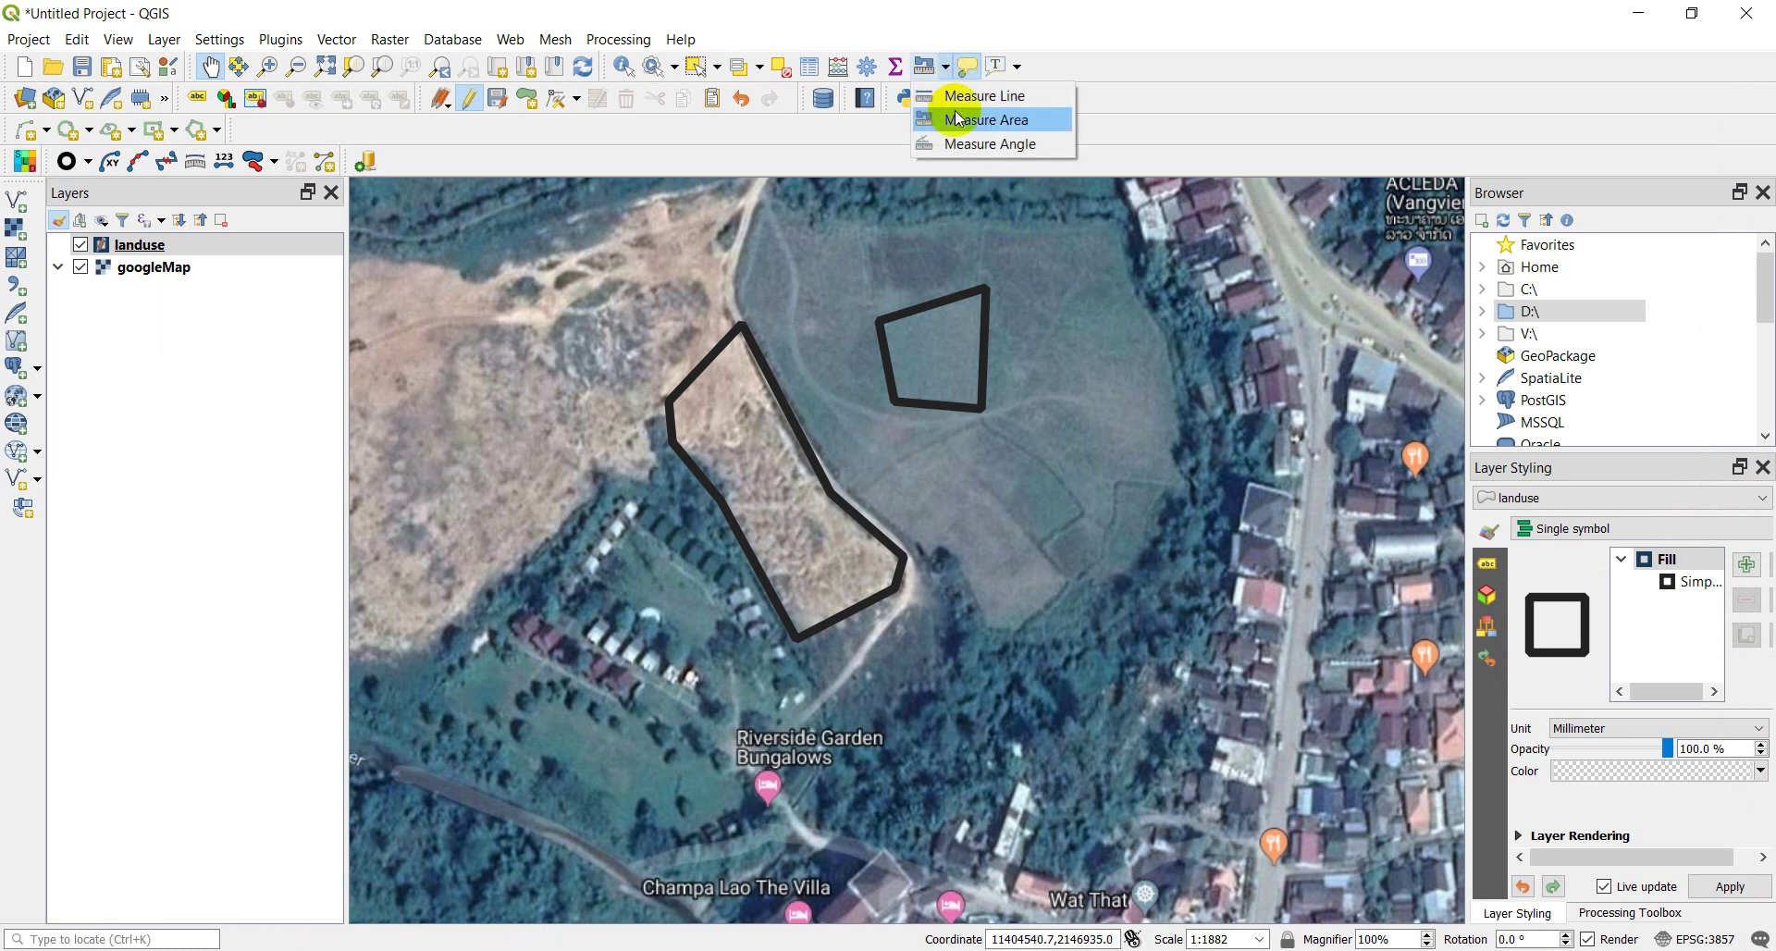
{"action": "left_click", "coordinate": [1006, 102]}
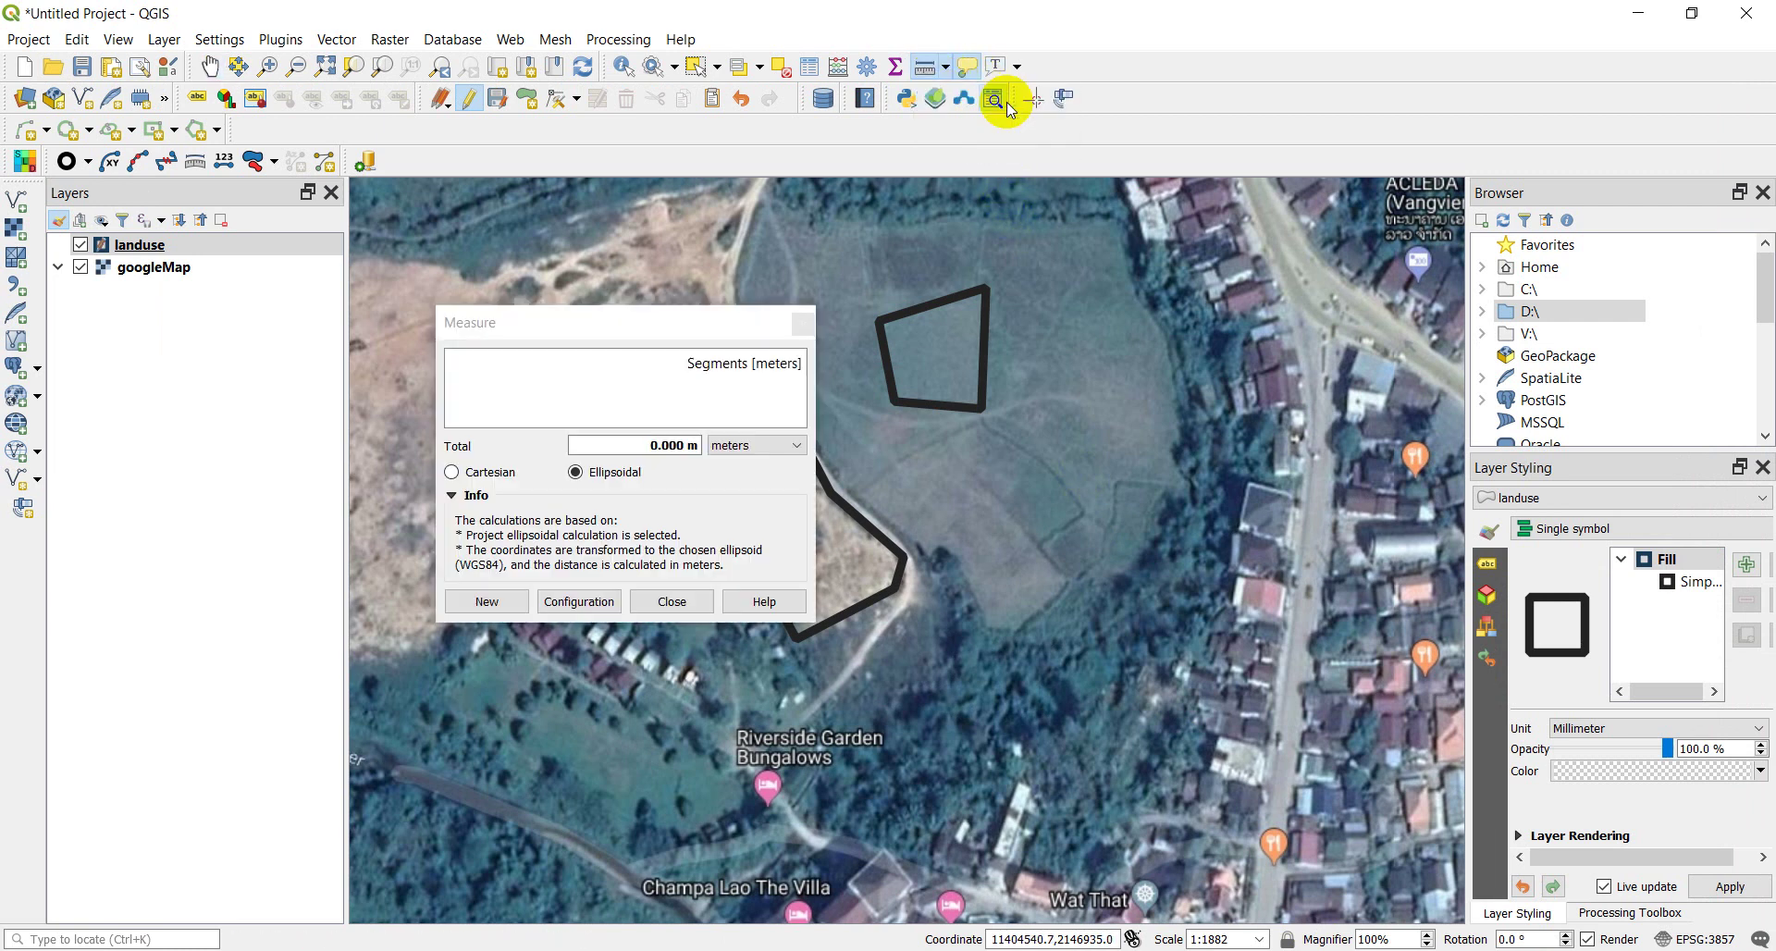
{"action": "left_click_drag", "start_coordinate": [659, 334], "coordinate": [1380, 227]}
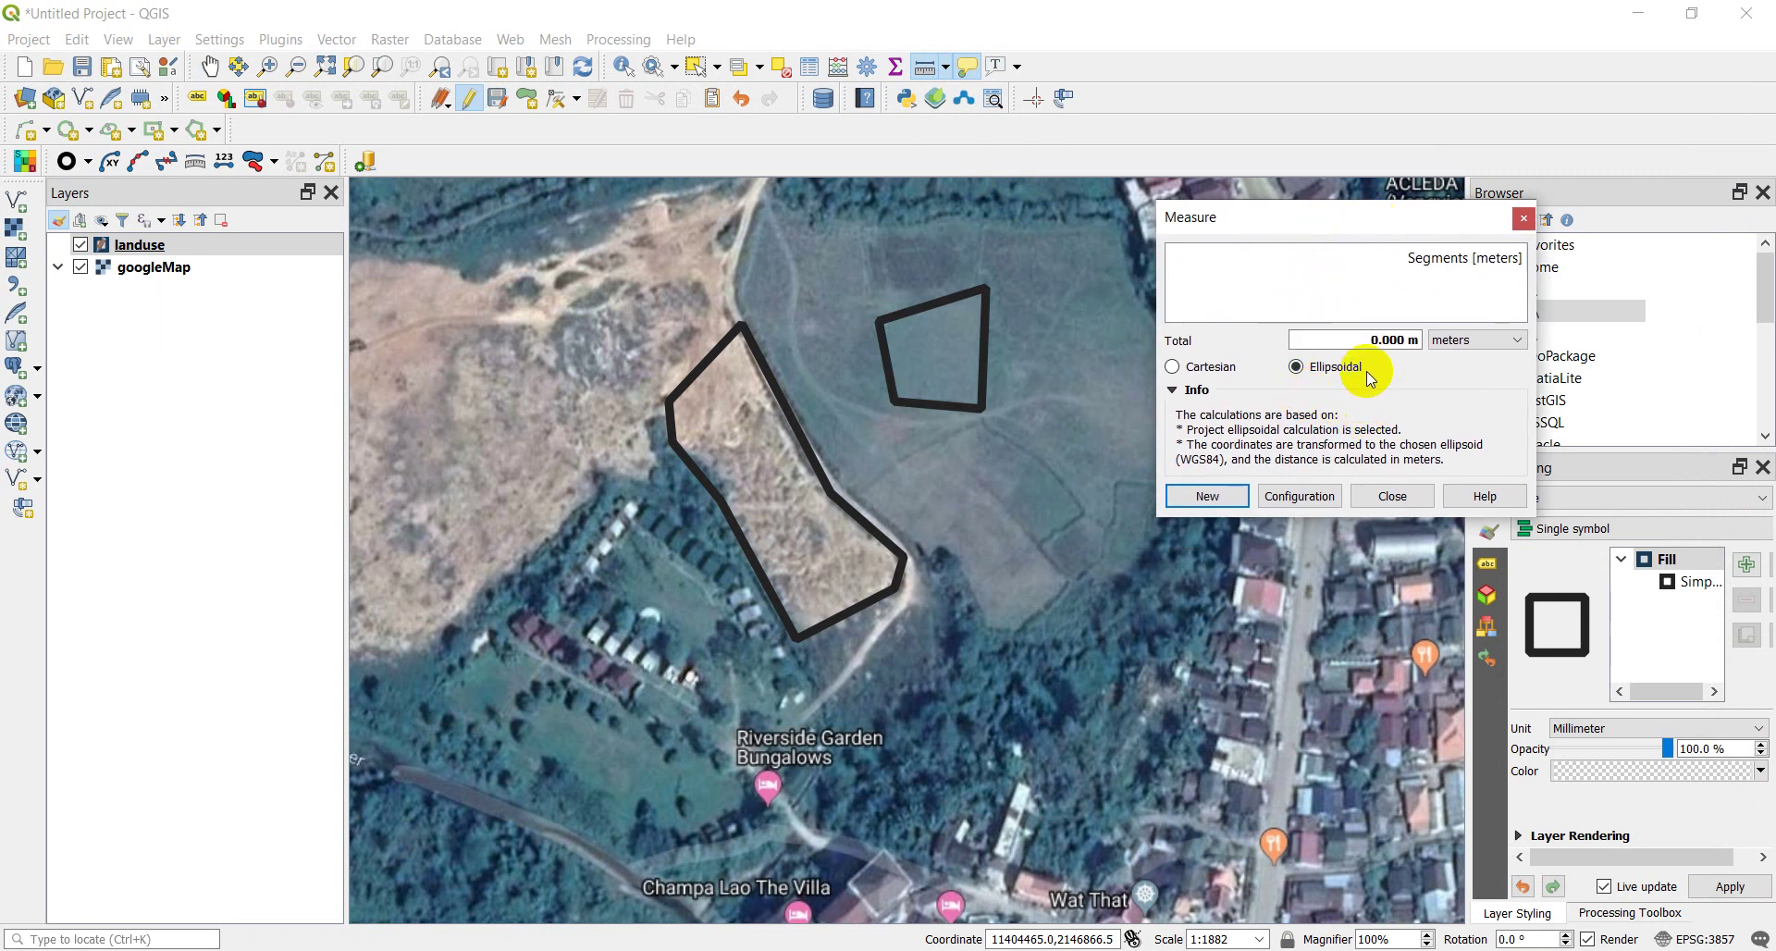
{"action": "left_click", "coordinate": [1473, 350]}
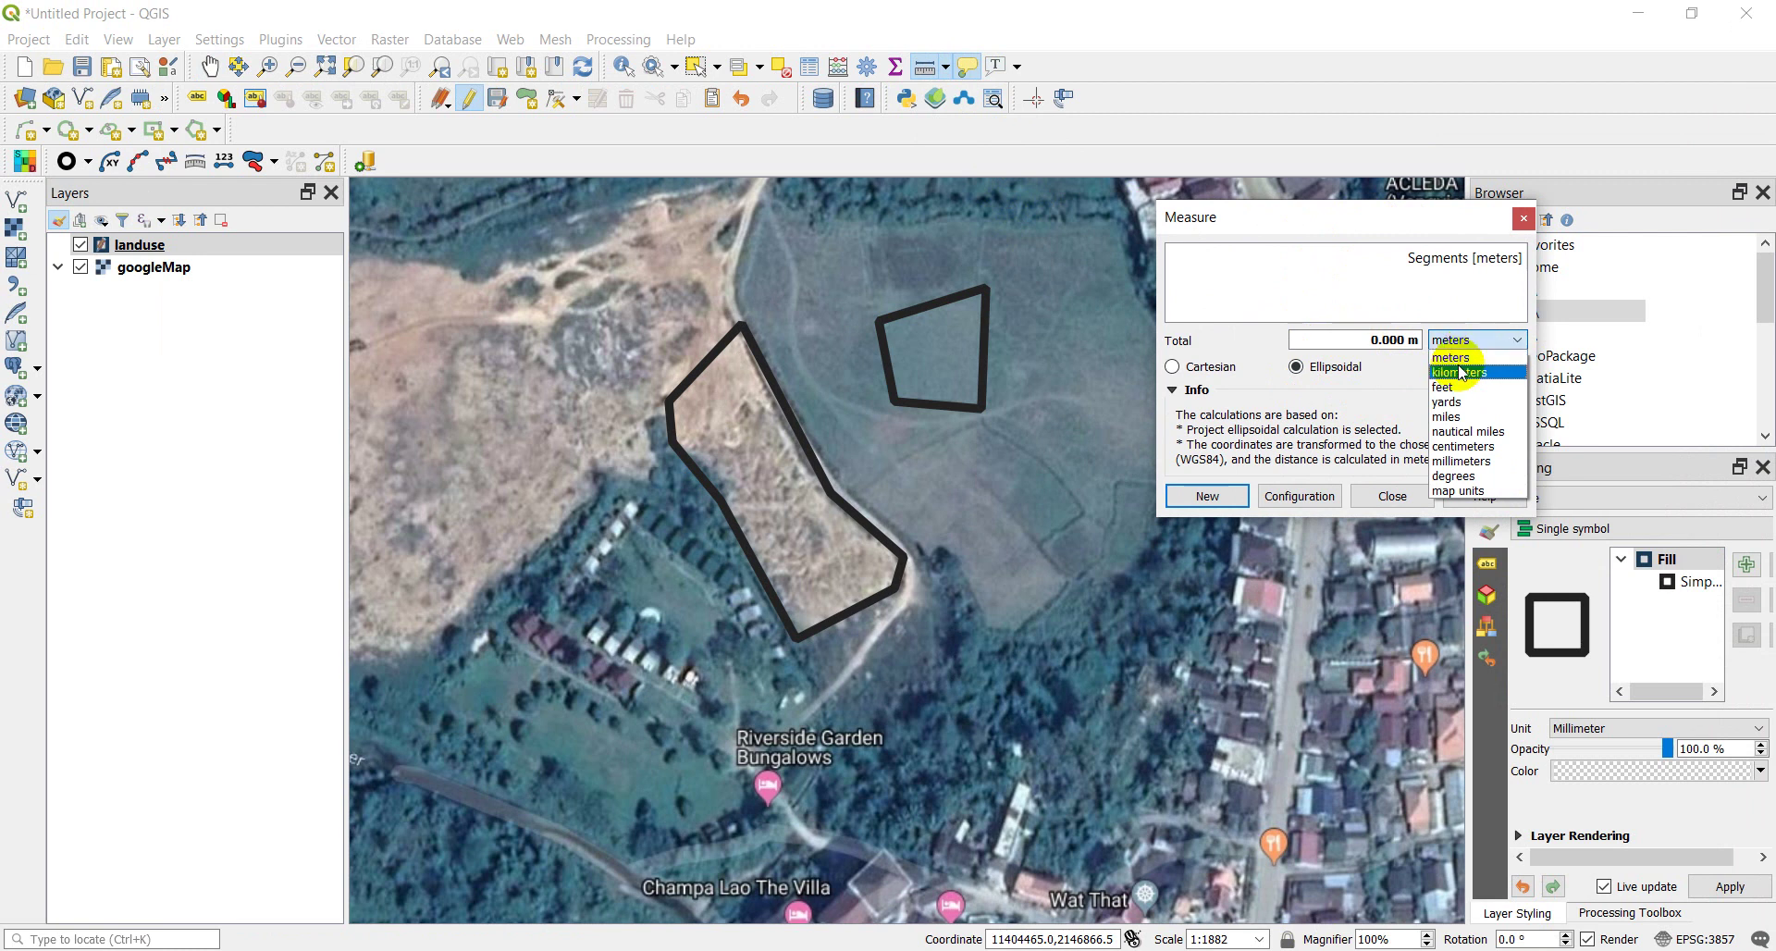
{"action": "left_click", "coordinate": [1459, 360]}
{"action": "left_click", "coordinate": [1223, 493]}
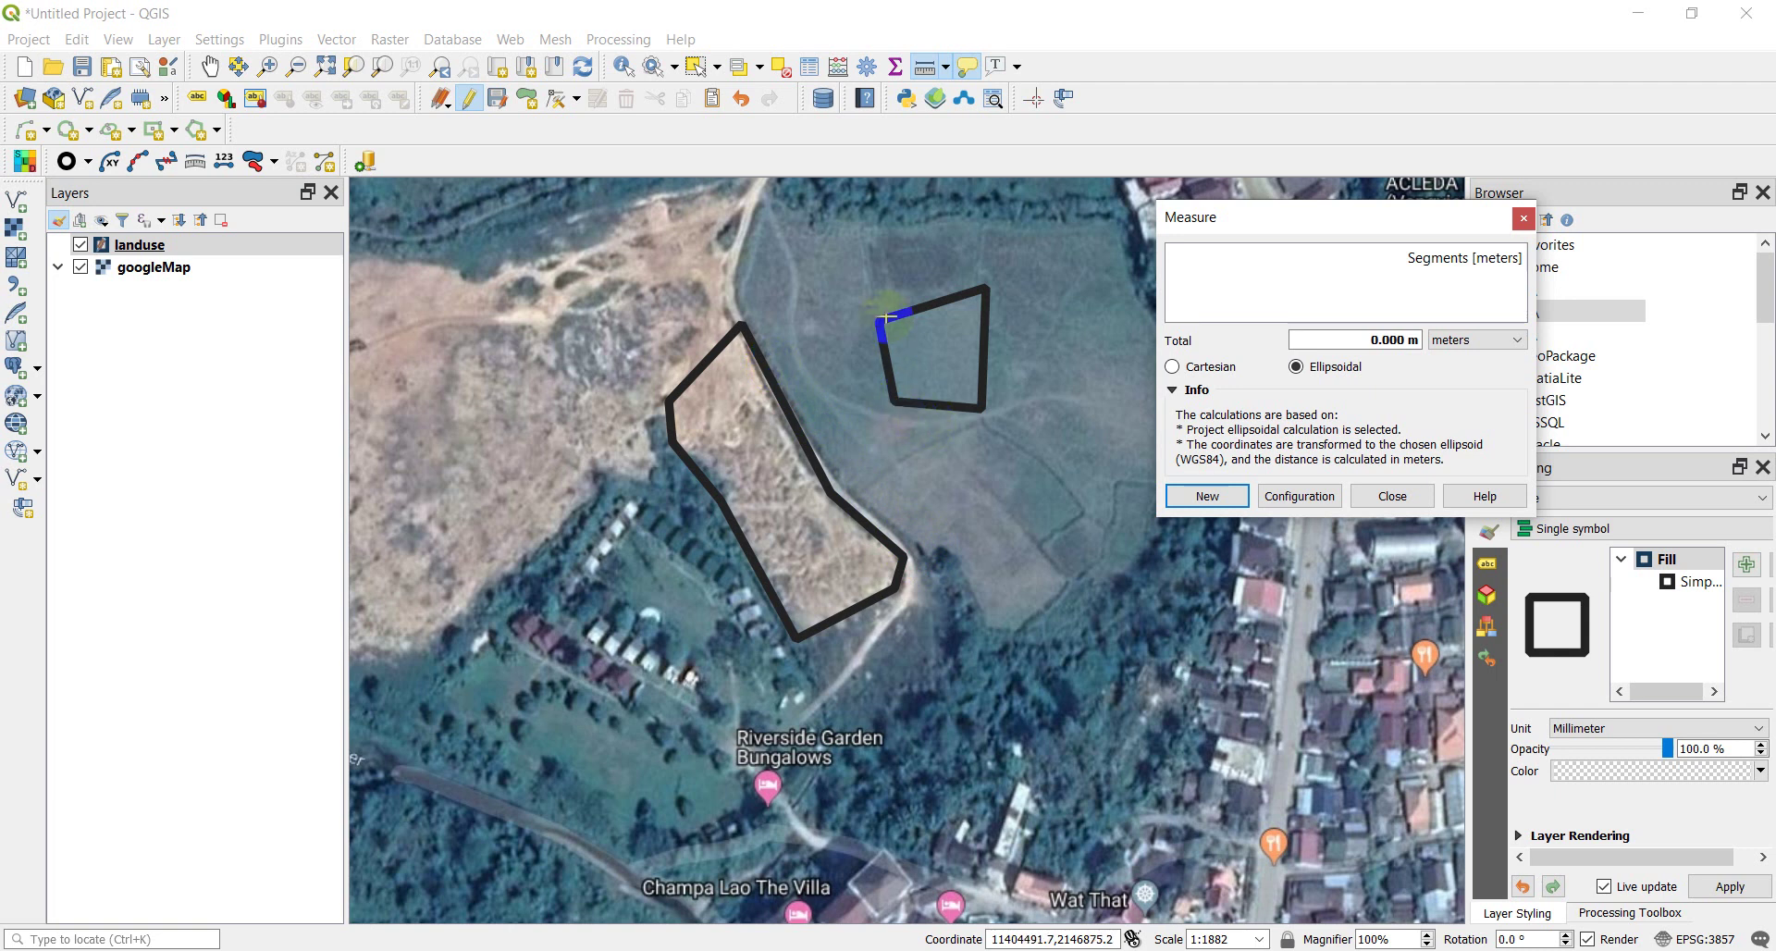
{"action": "left_click", "coordinate": [894, 401]}
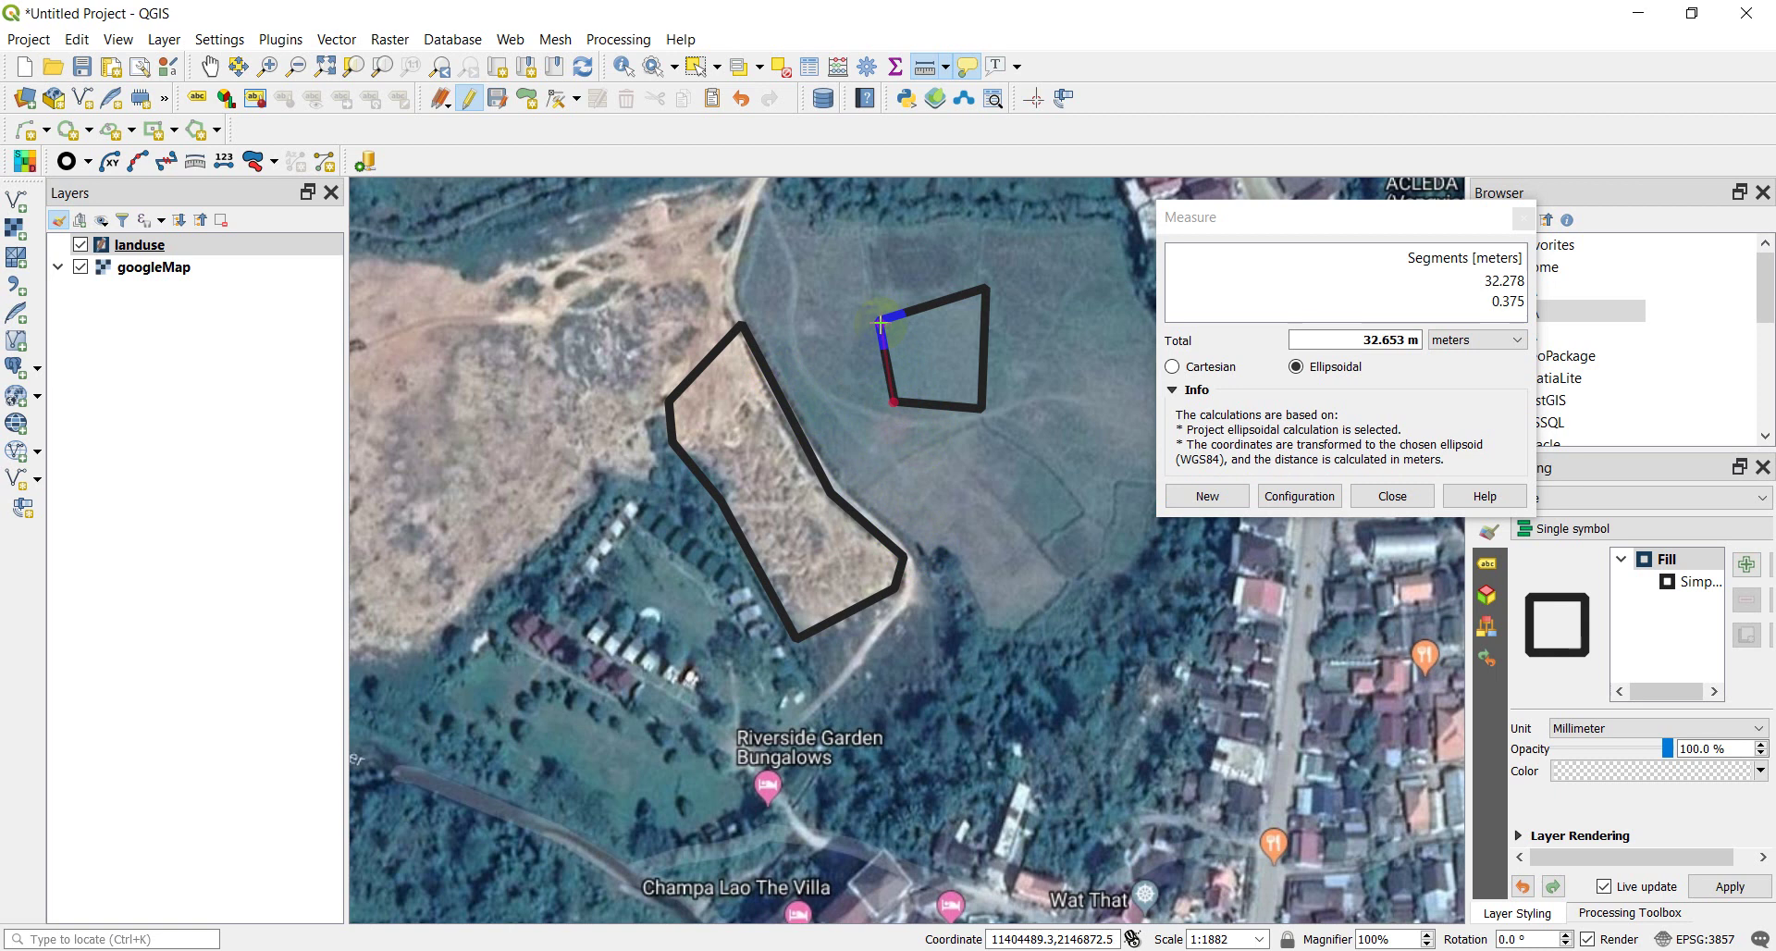
{"action": "right_click", "coordinate": [984, 342]}
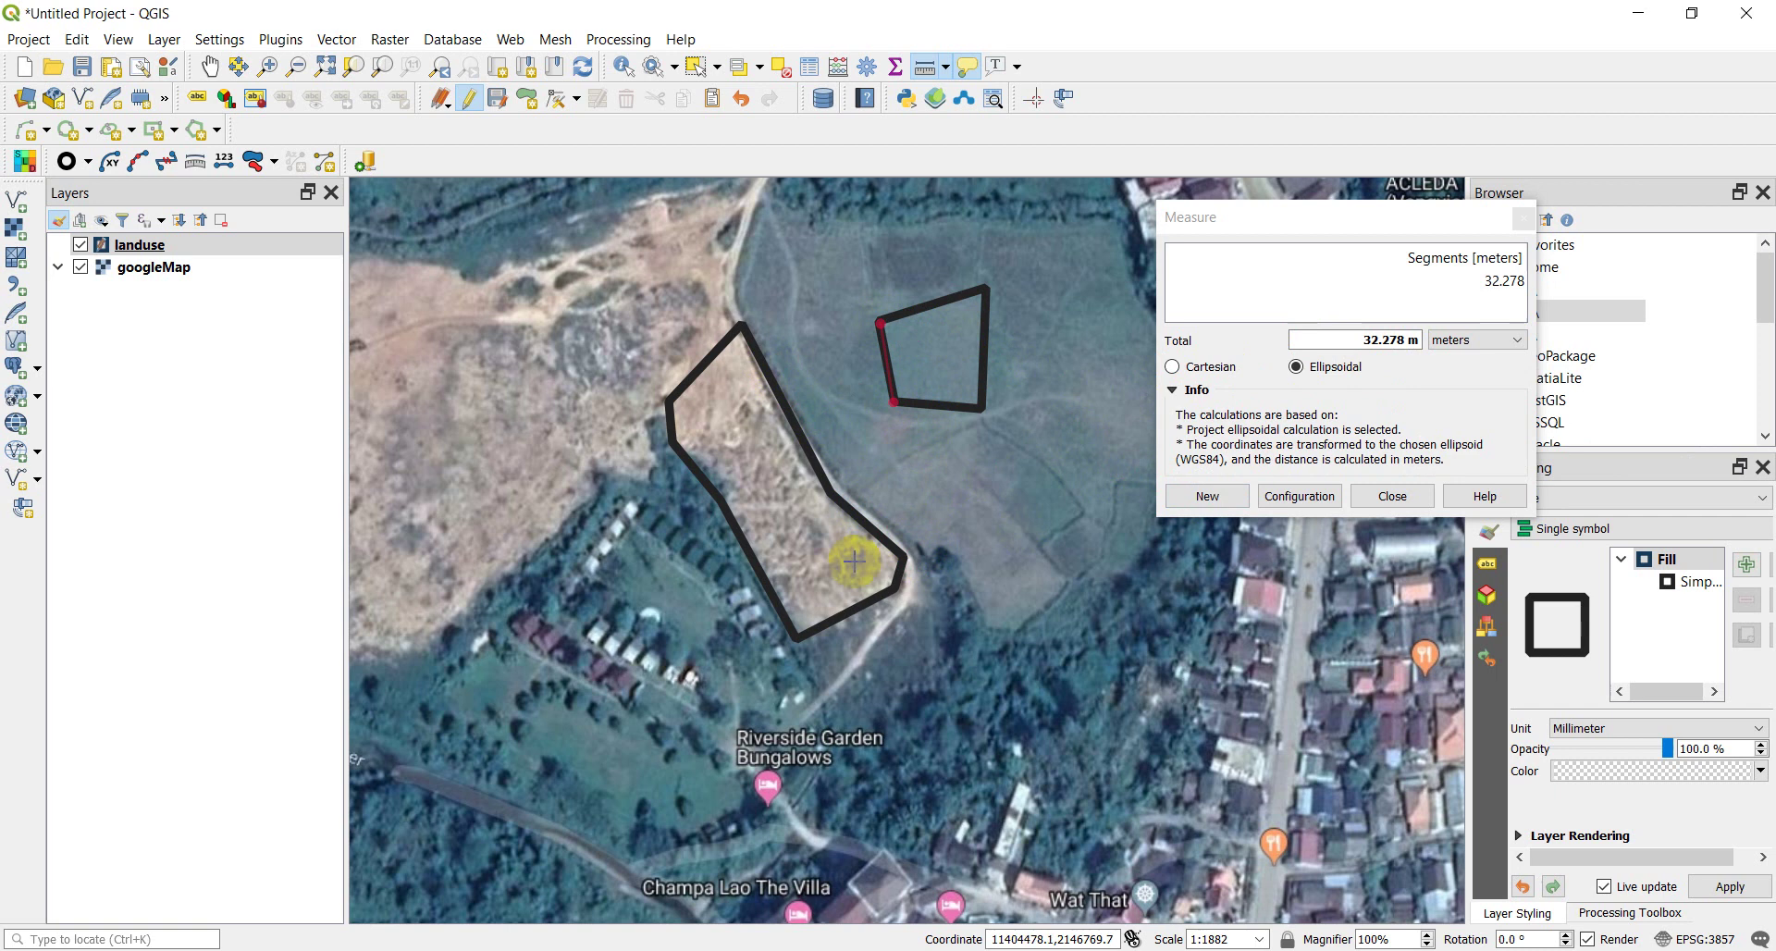
Measure the distance from the large parcel's eastern bend vertex to the small parcel's southwest corner
{"action": "left_click", "coordinate": [829, 497]}
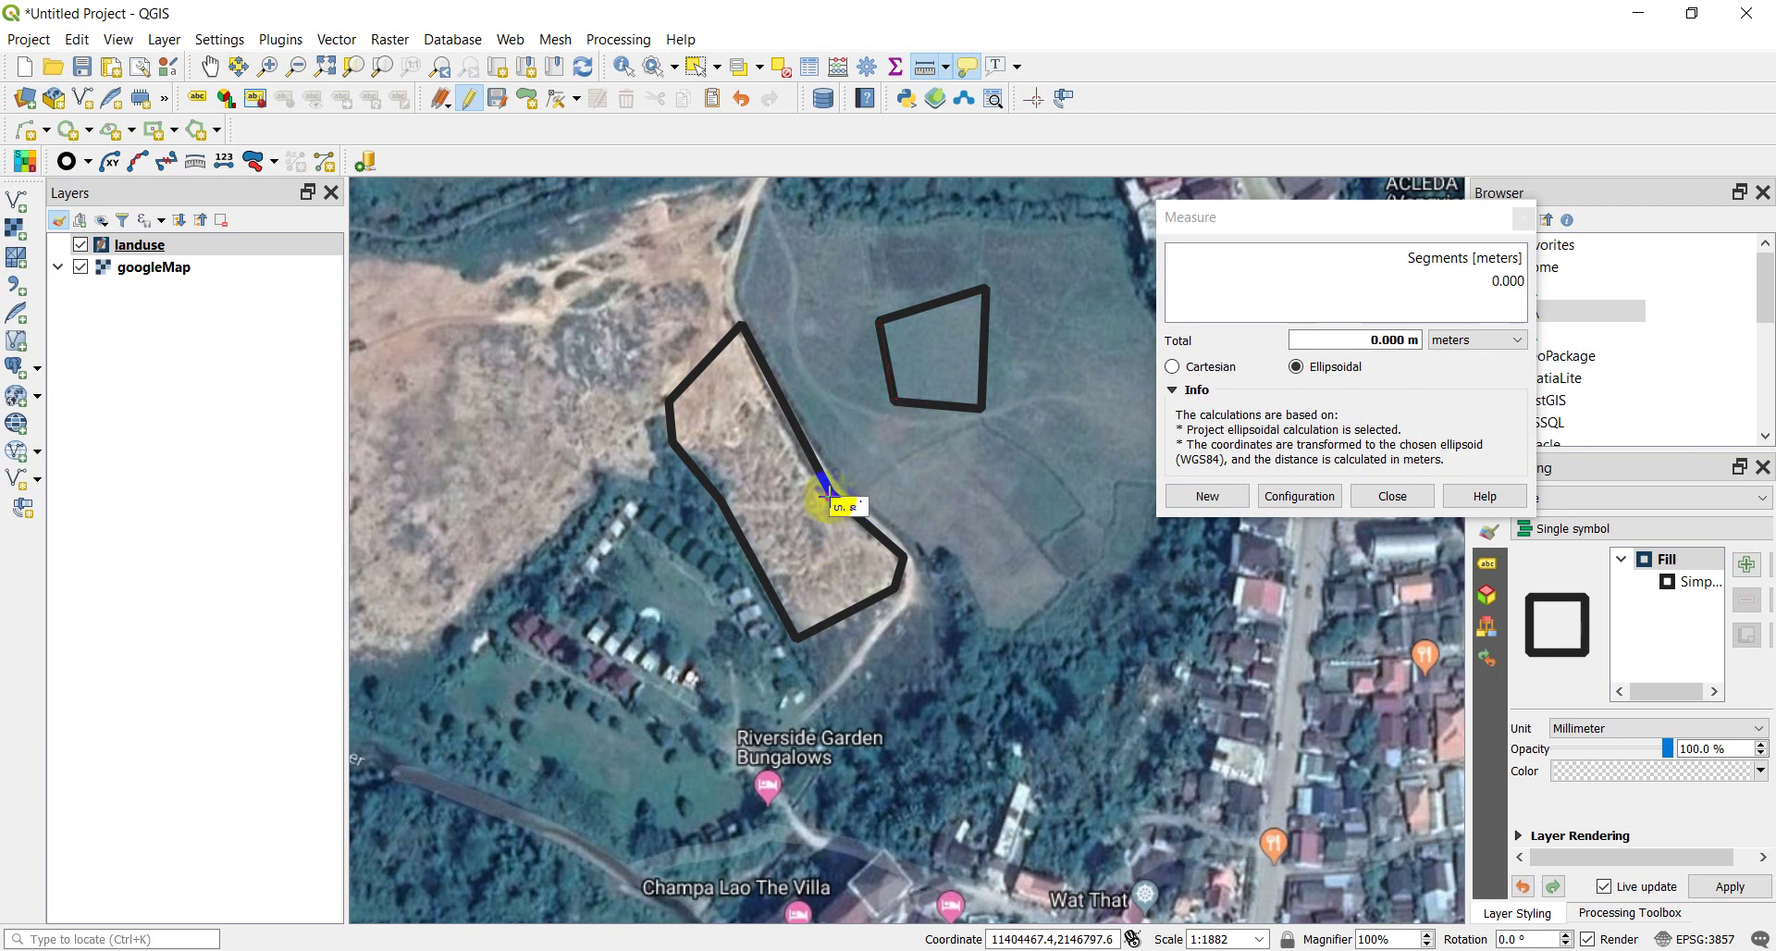
{"action": "left_click", "coordinate": [896, 399]}
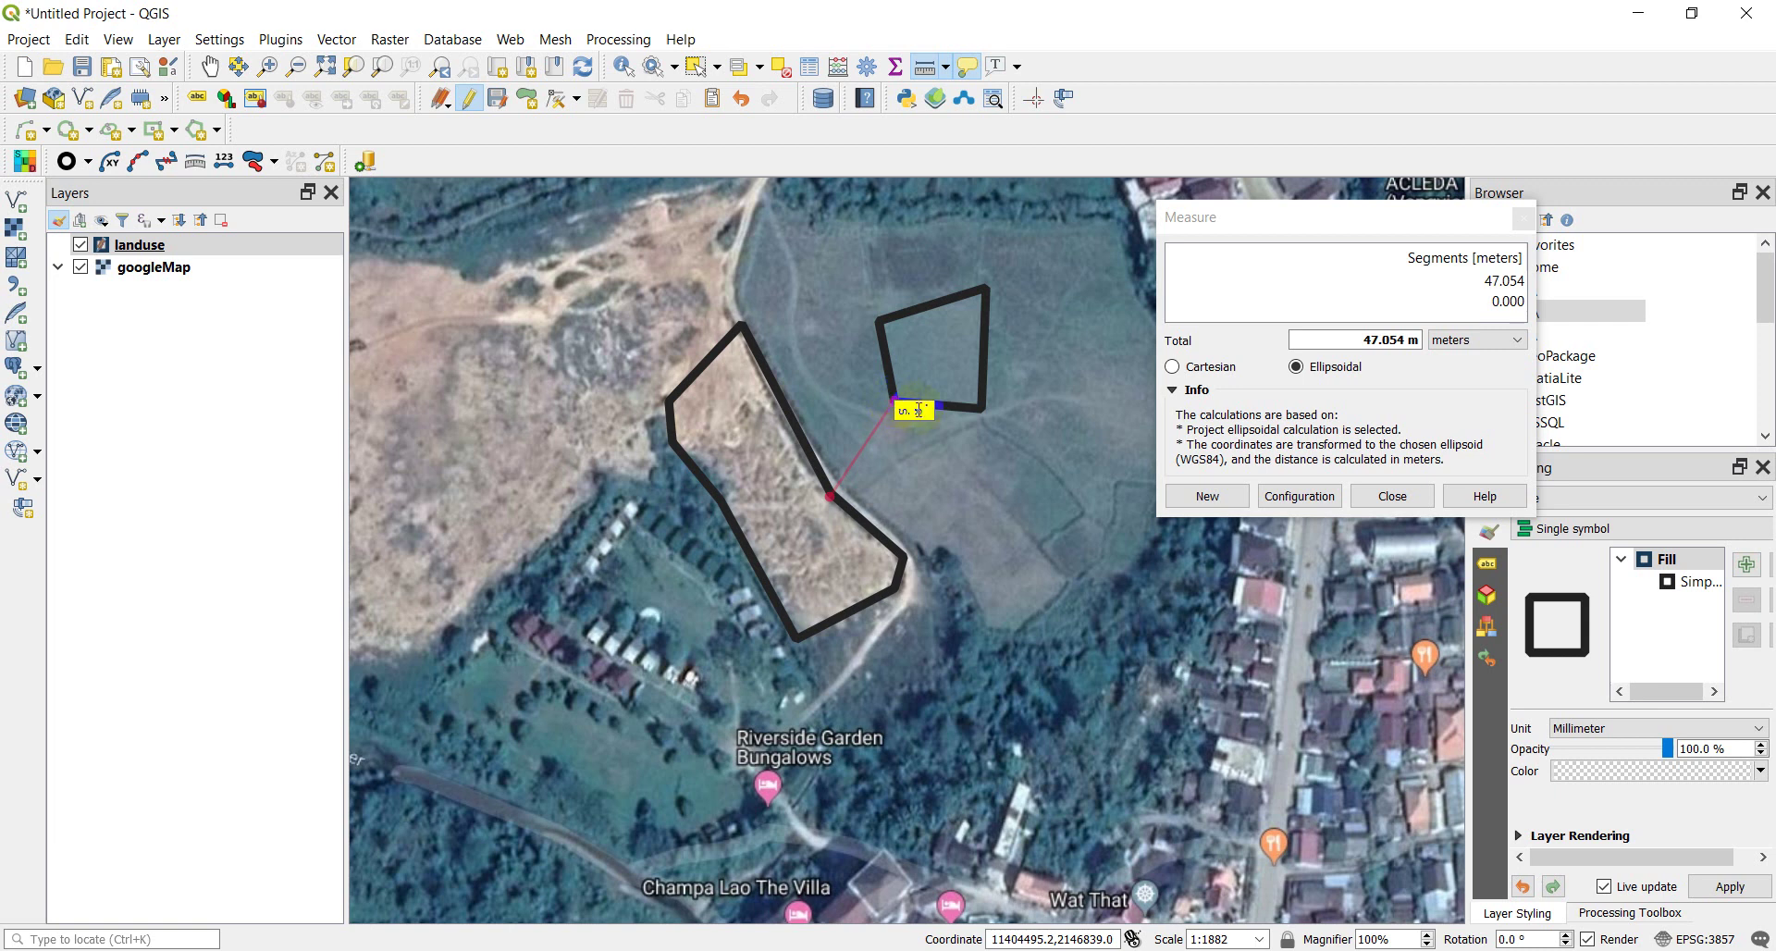
{"action": "right_click", "coordinate": [948, 453]}
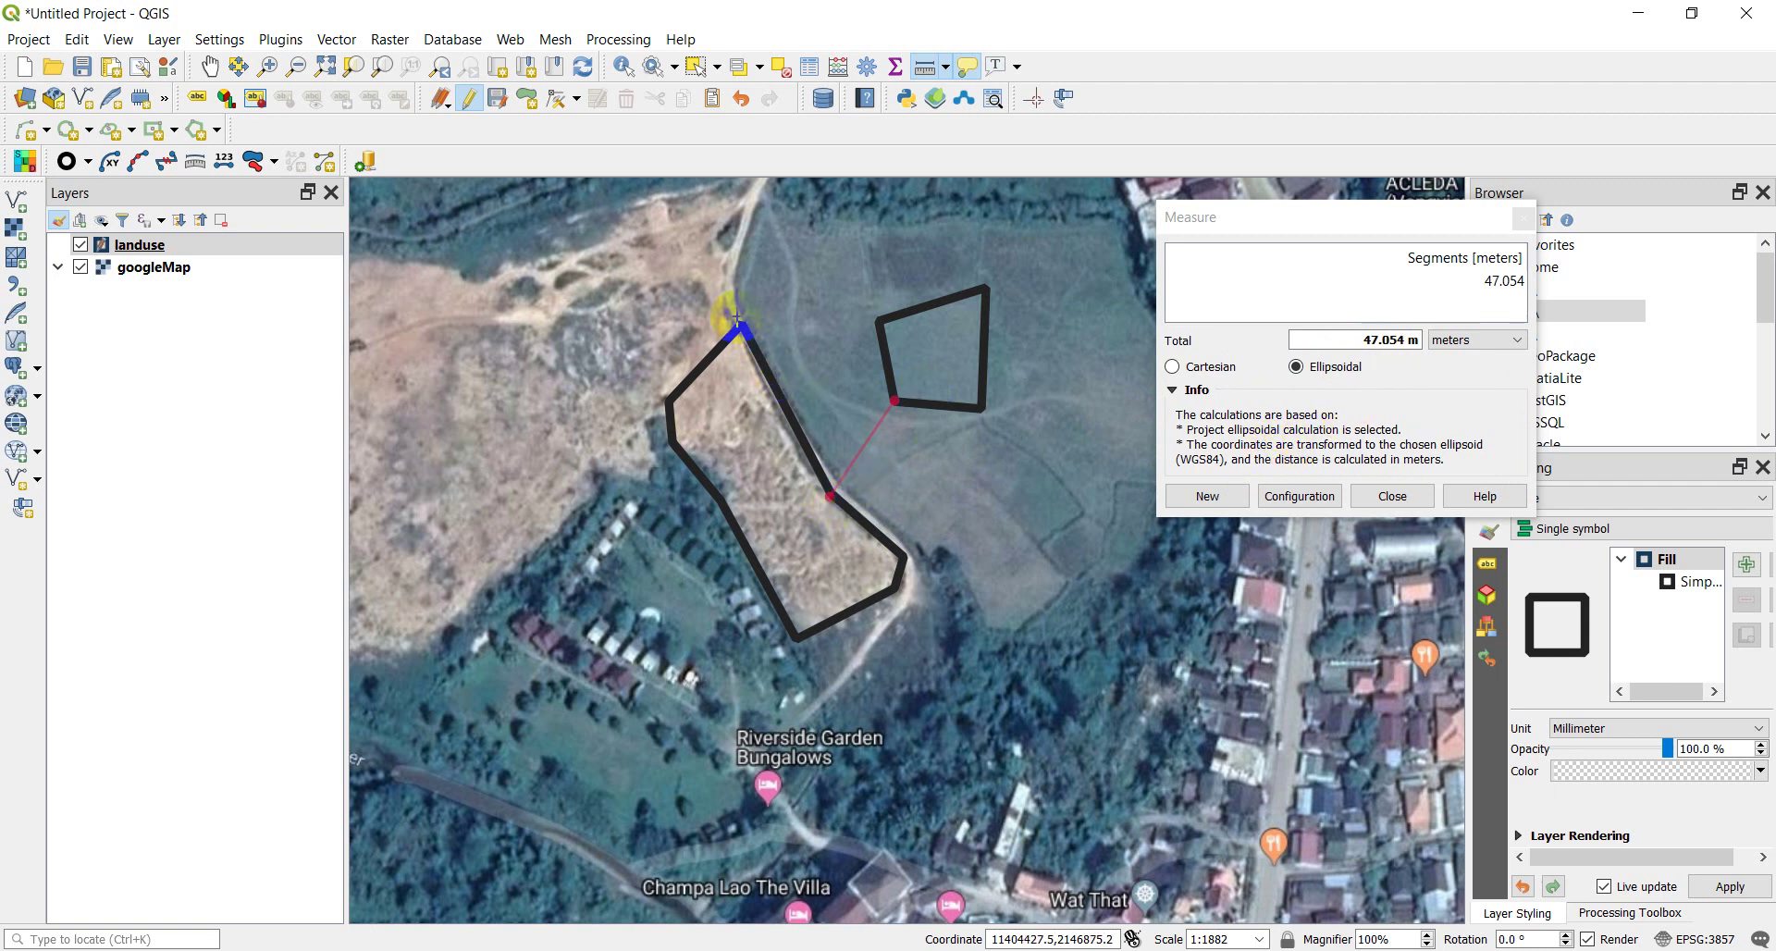
Start a new measurement from the large parcel's northern vertex to the small parcel's northwest corner, and close the measurement
{"action": "left_click", "coordinate": [1197, 497]}
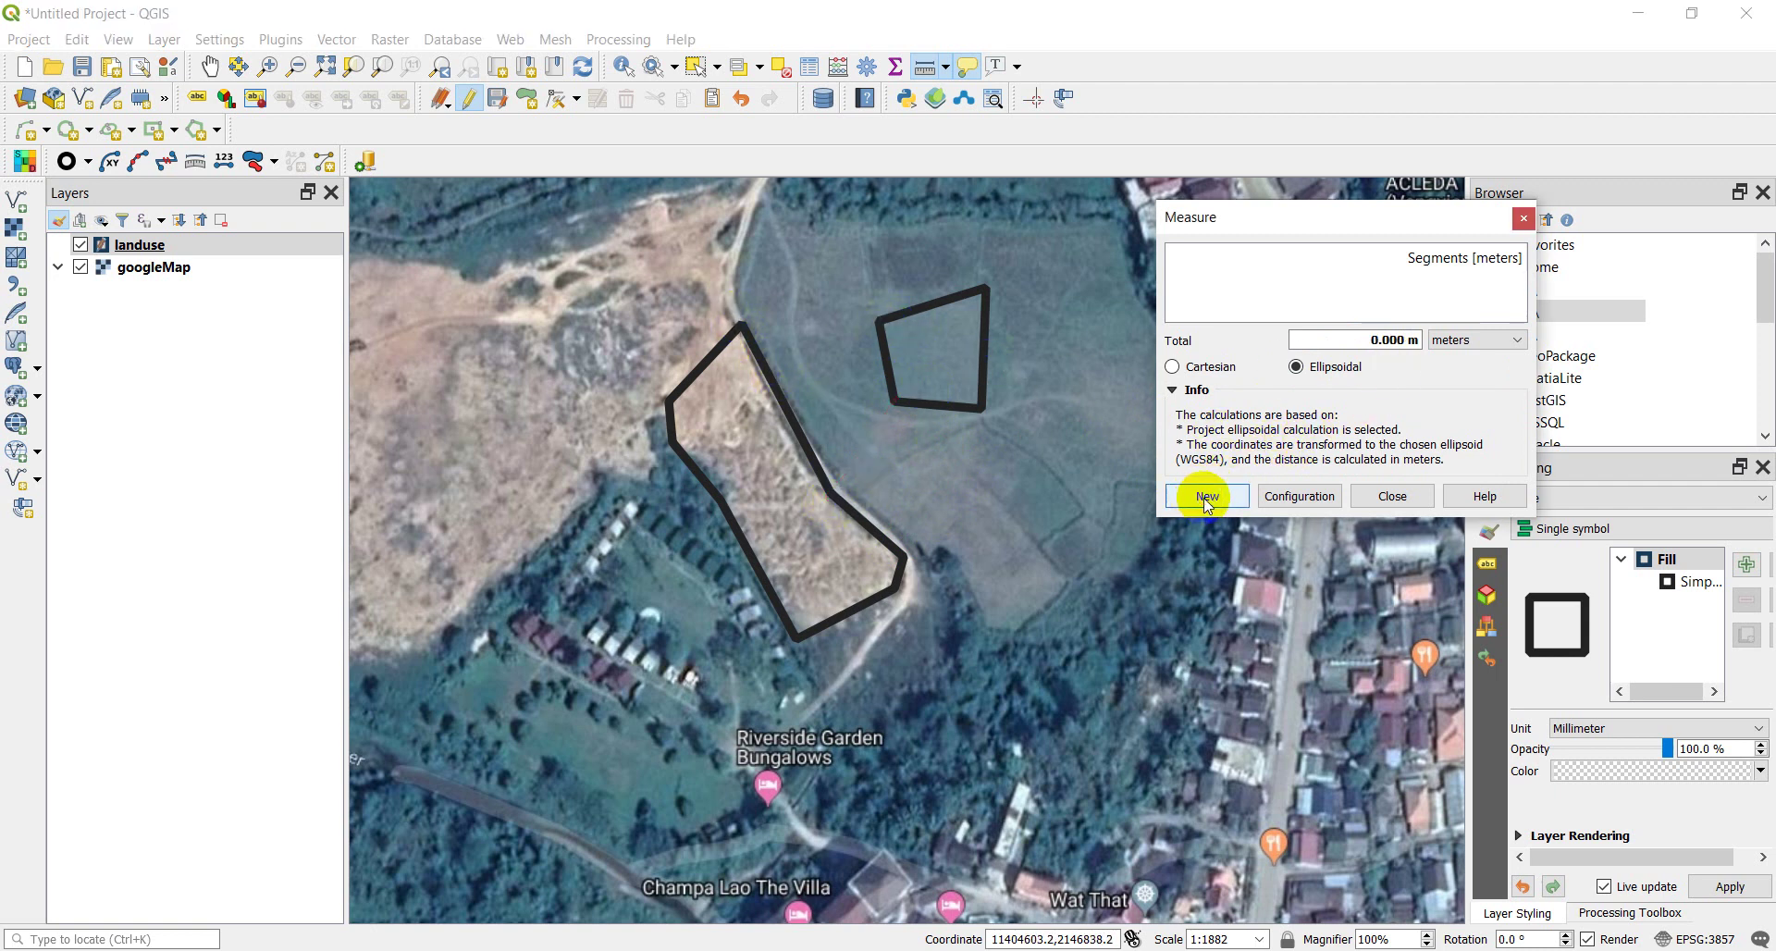
{"action": "left_click", "coordinate": [741, 325]}
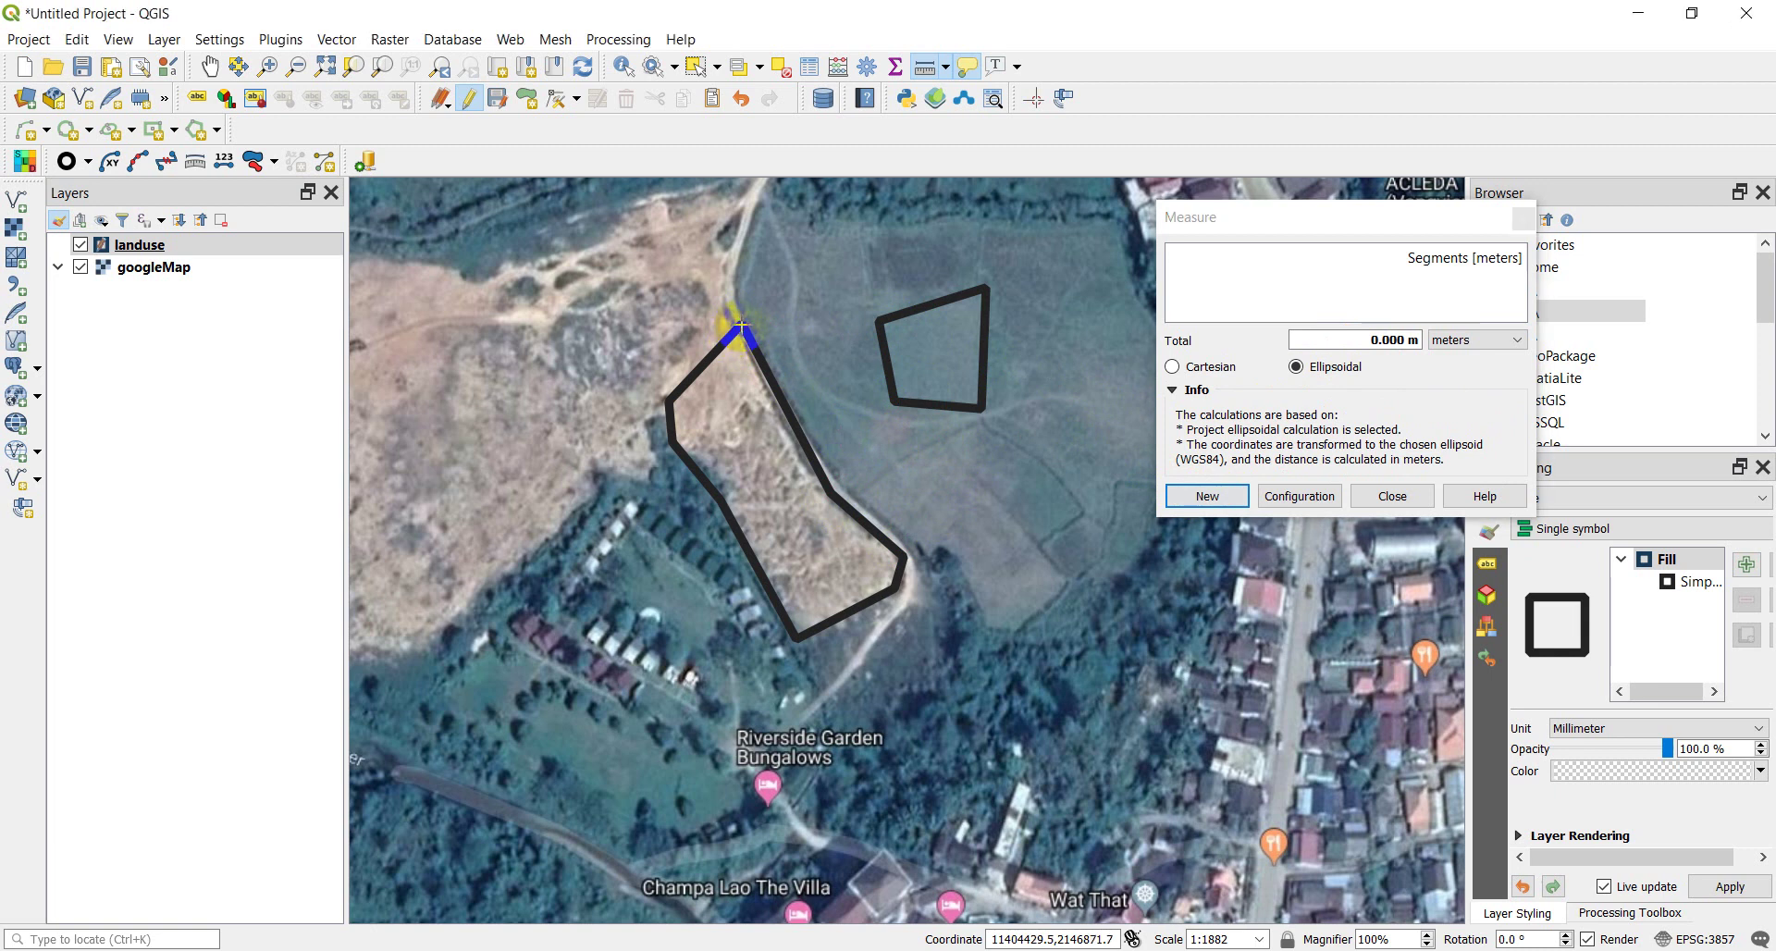
{"action": "left_click", "coordinate": [882, 322]}
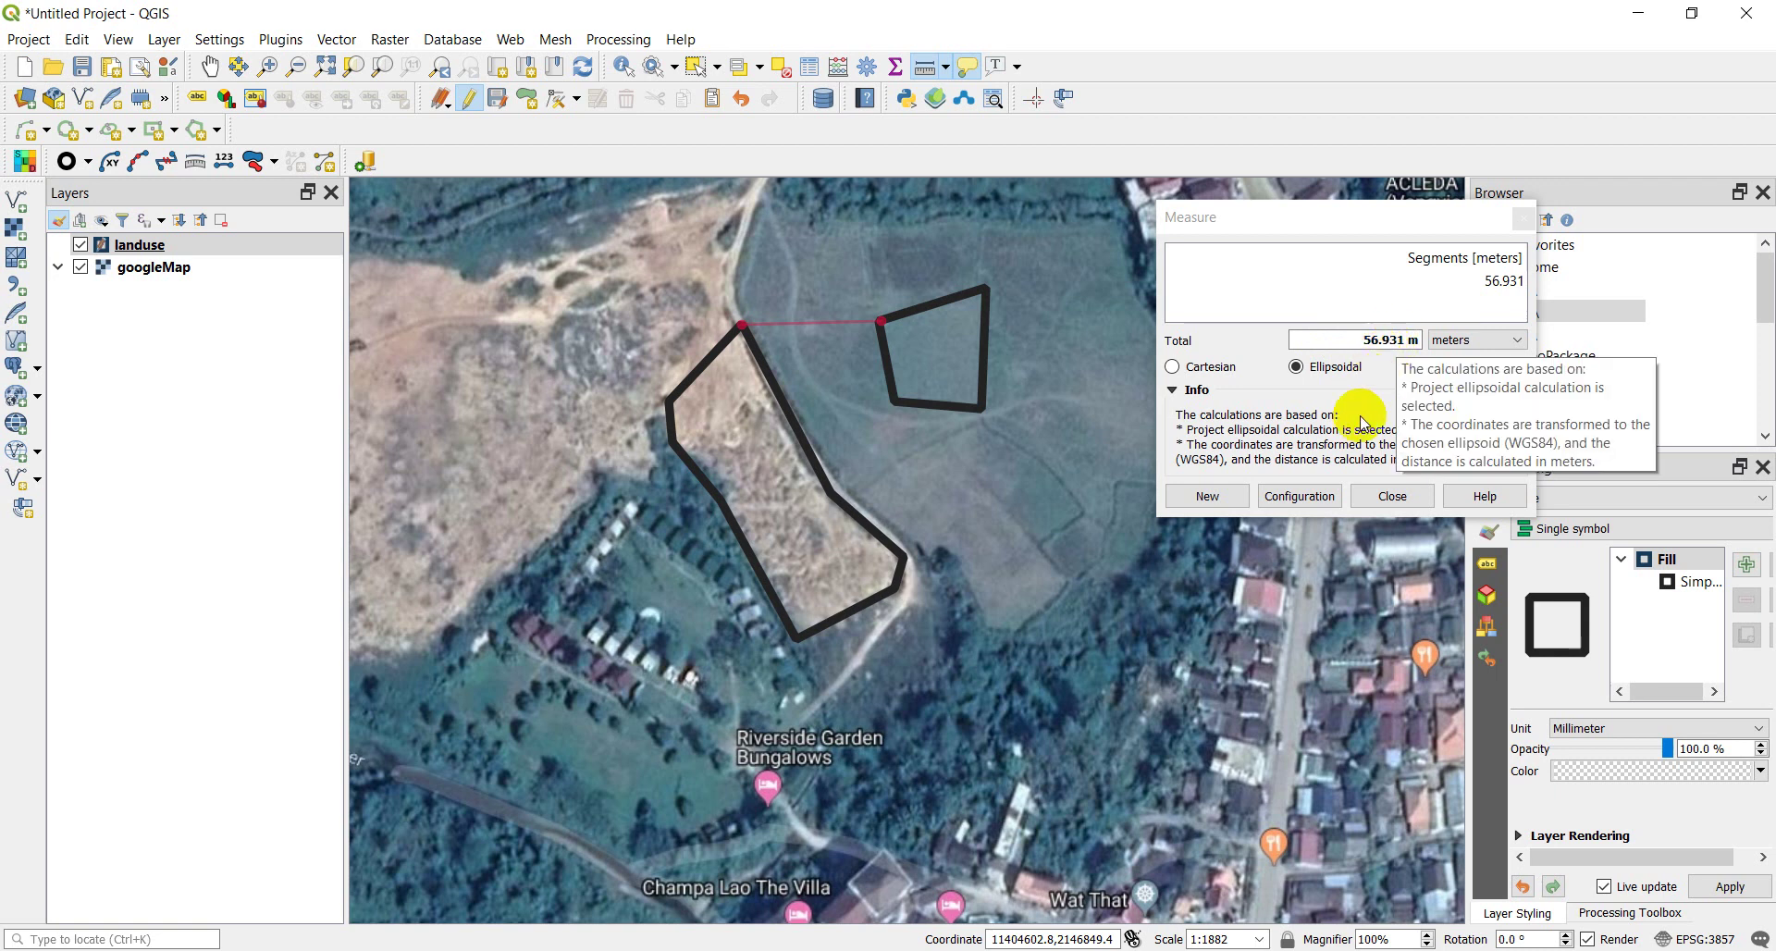
{"action": "left_click", "coordinate": [1393, 498]}
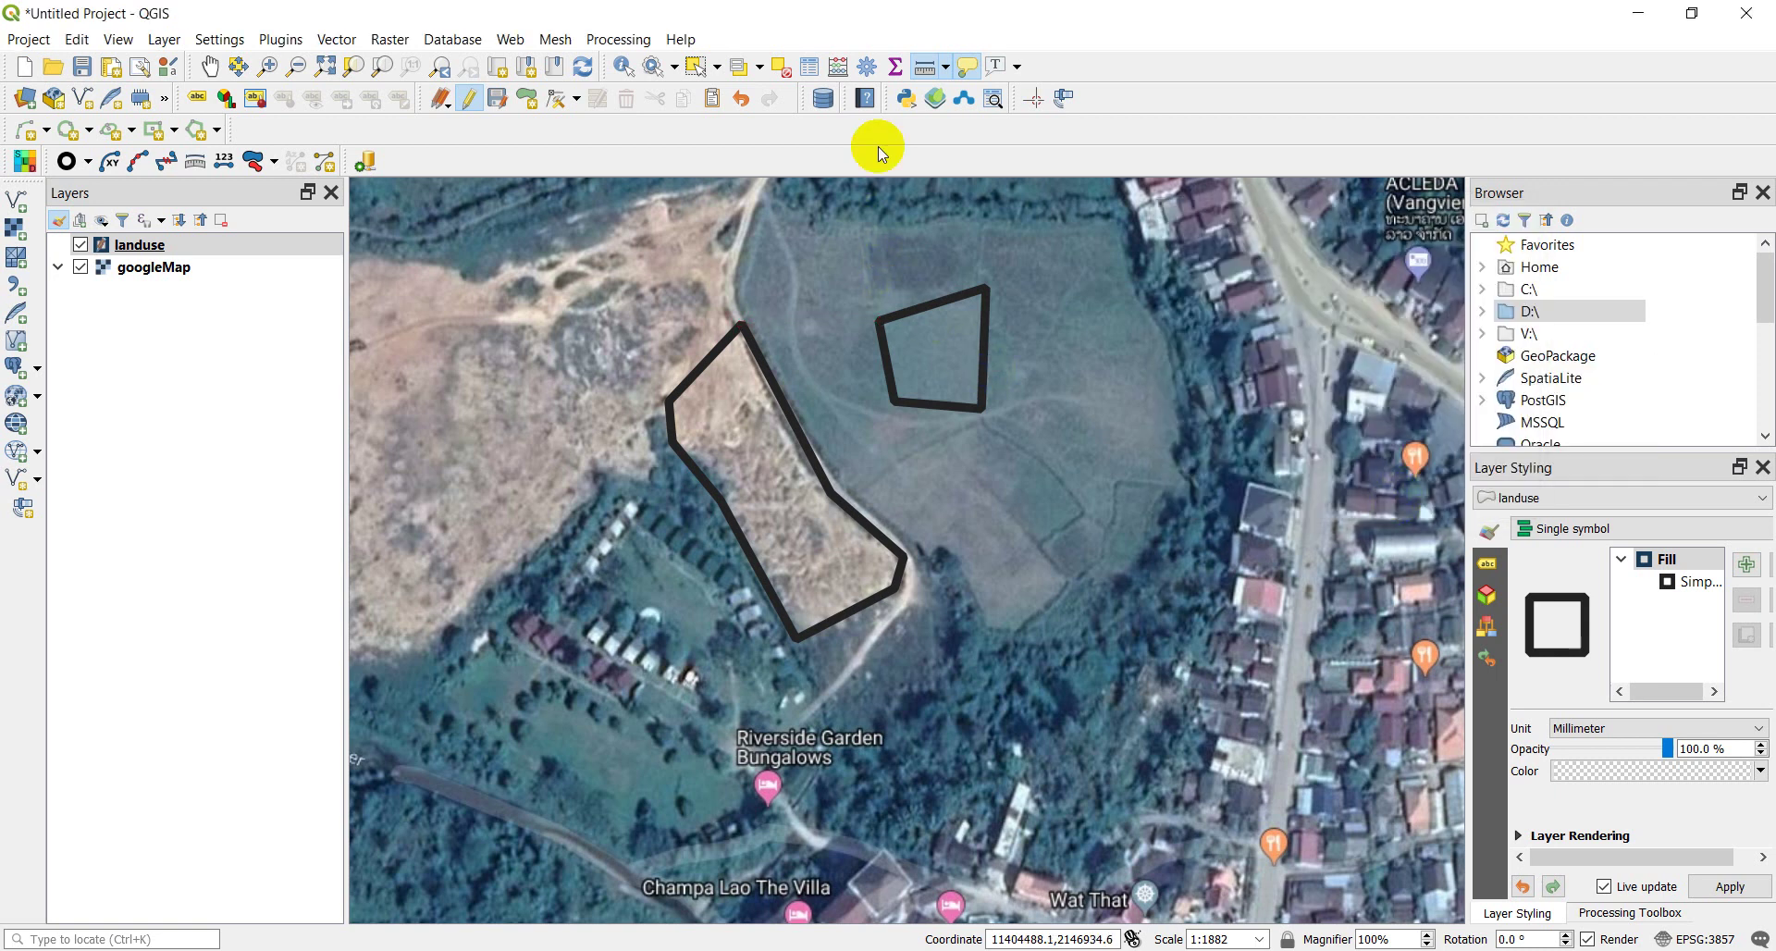
Measure the small quadrilateral parcel's area in hectares by tracing its four corners, and return to the QGIS map from the OneNote checklist
{"action": "left_click", "coordinate": [946, 68]}
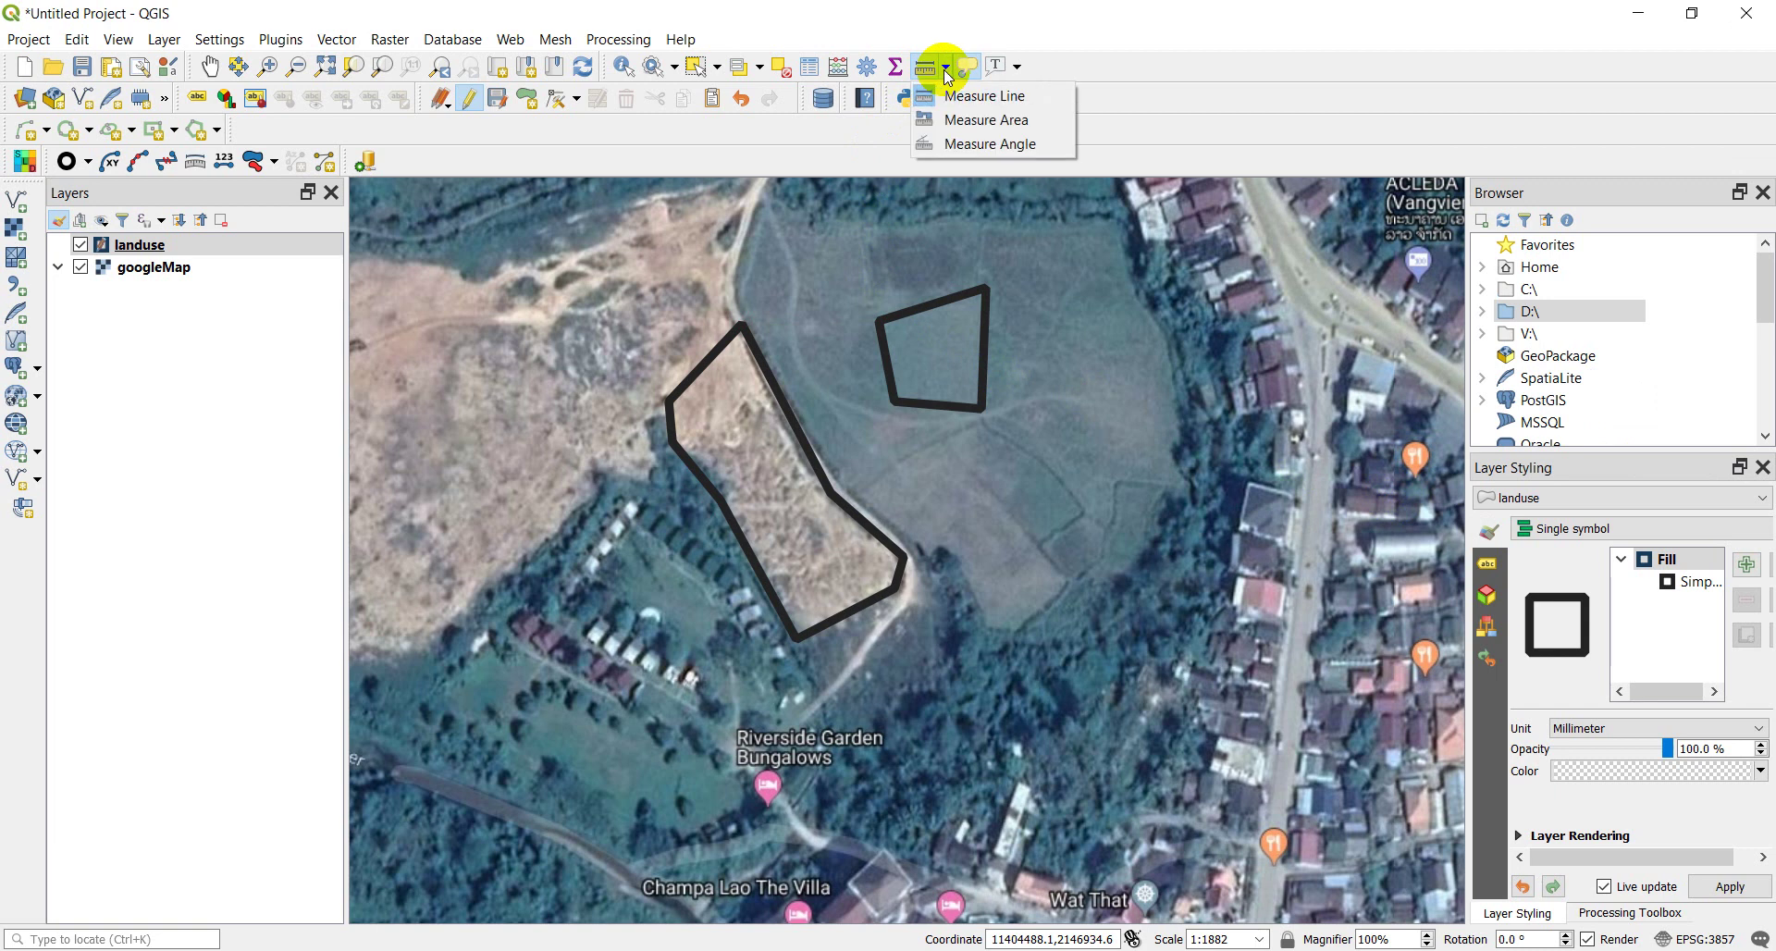
{"action": "left_click", "coordinate": [978, 129]}
{"action": "left_click_drag", "start_coordinate": [654, 317], "coordinate": [1256, 271]}
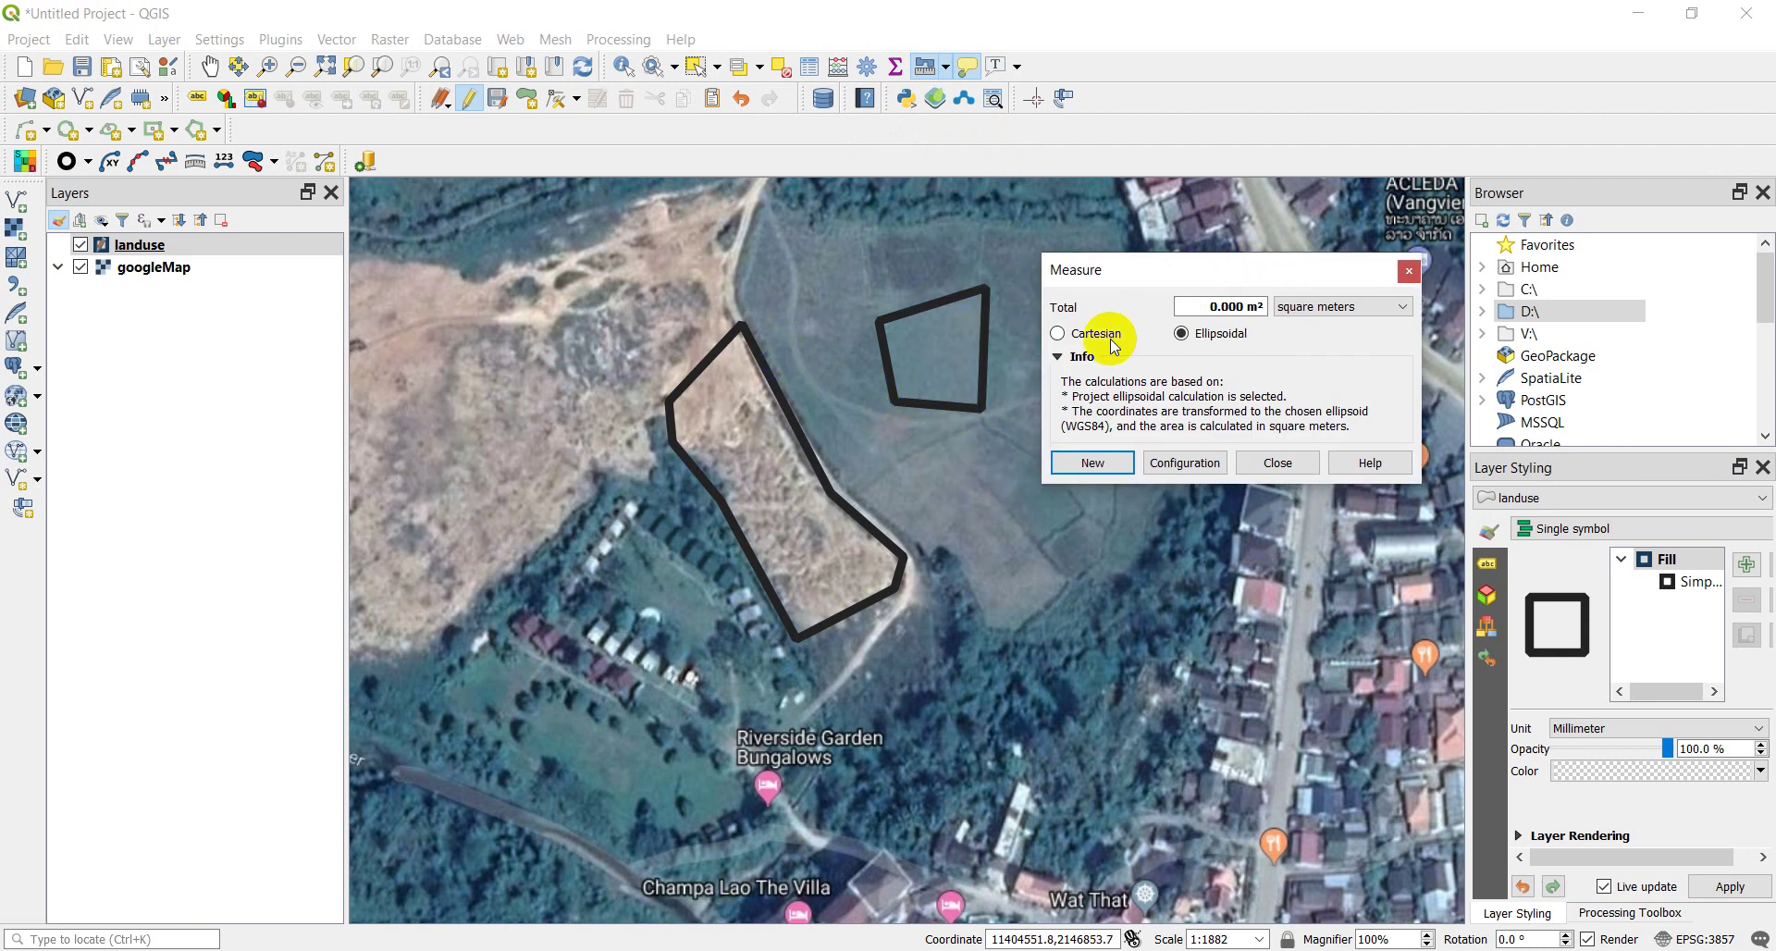
{"action": "left_click_drag", "start_coordinate": [1132, 271], "coordinate": [1242, 273]}
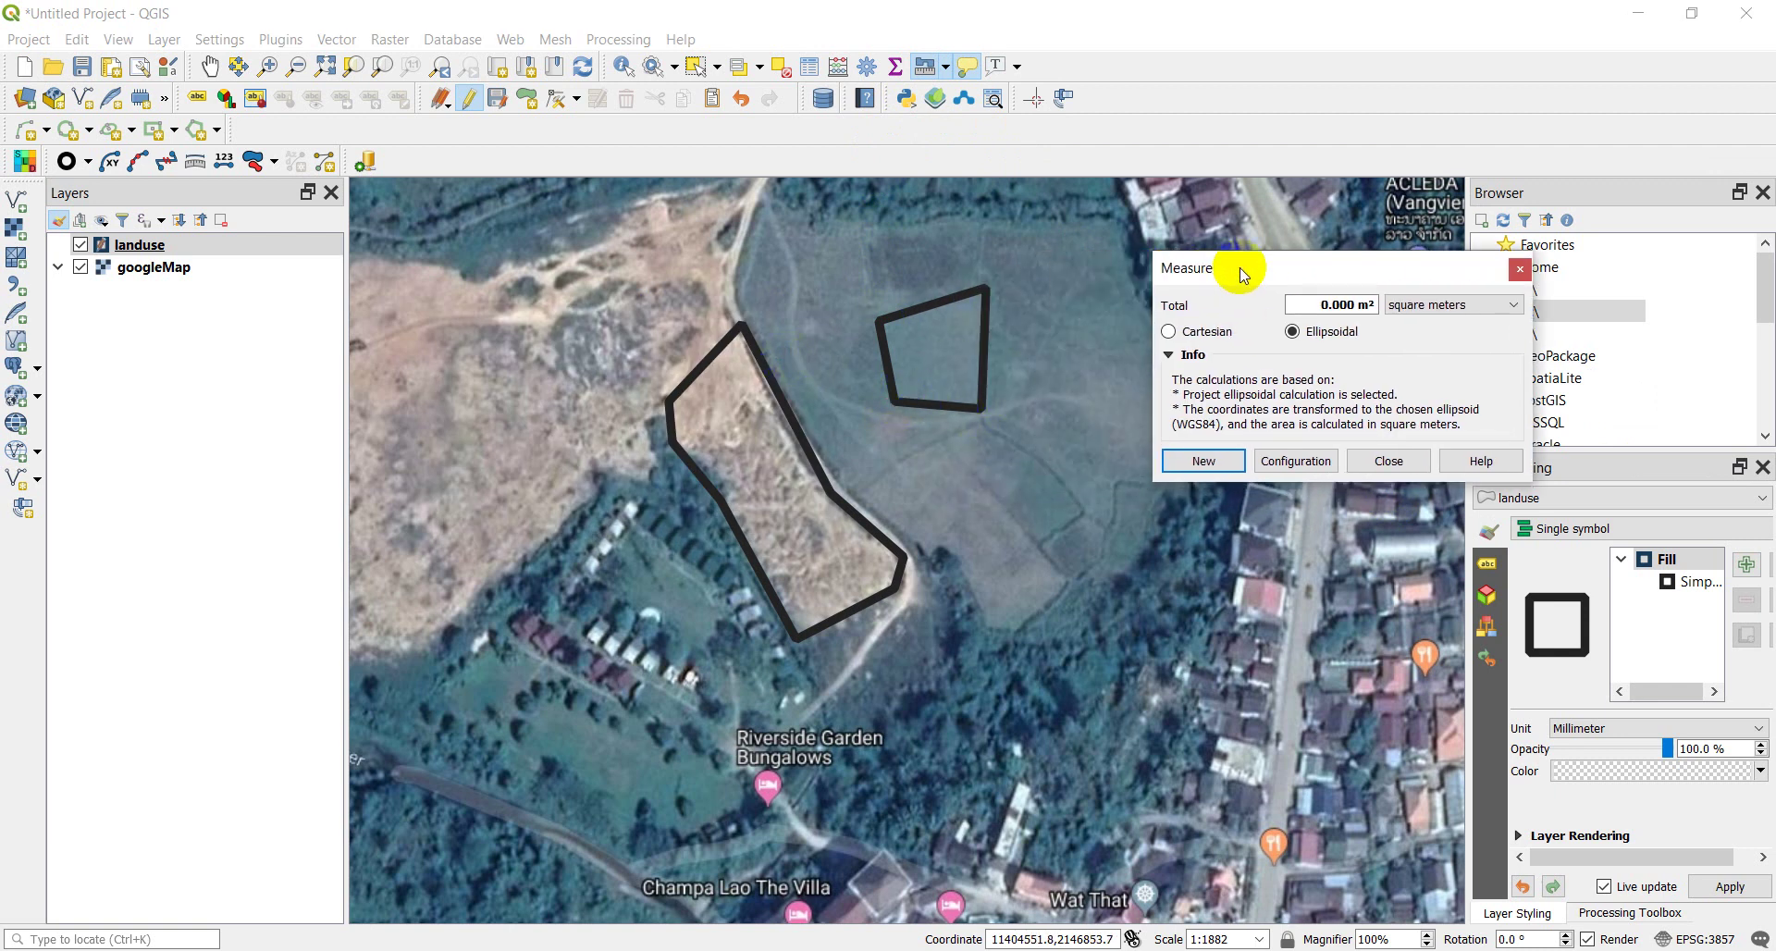
{"action": "left_click", "coordinate": [1420, 303]}
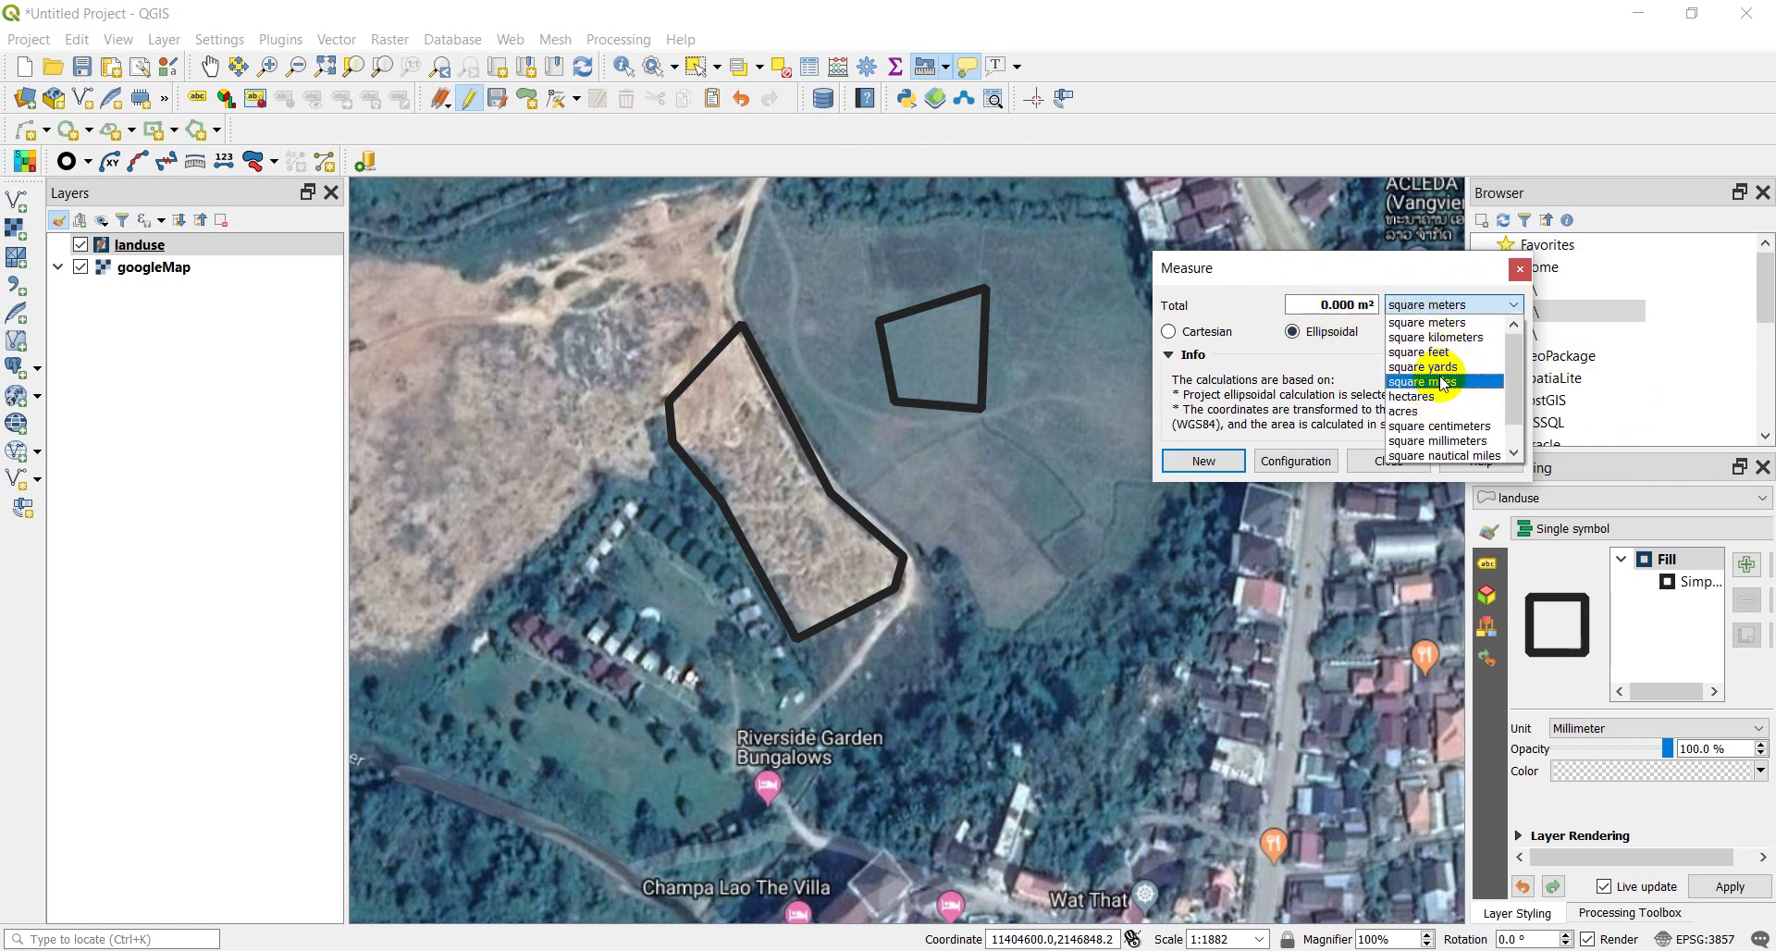
{"action": "left_click", "coordinate": [1431, 403]}
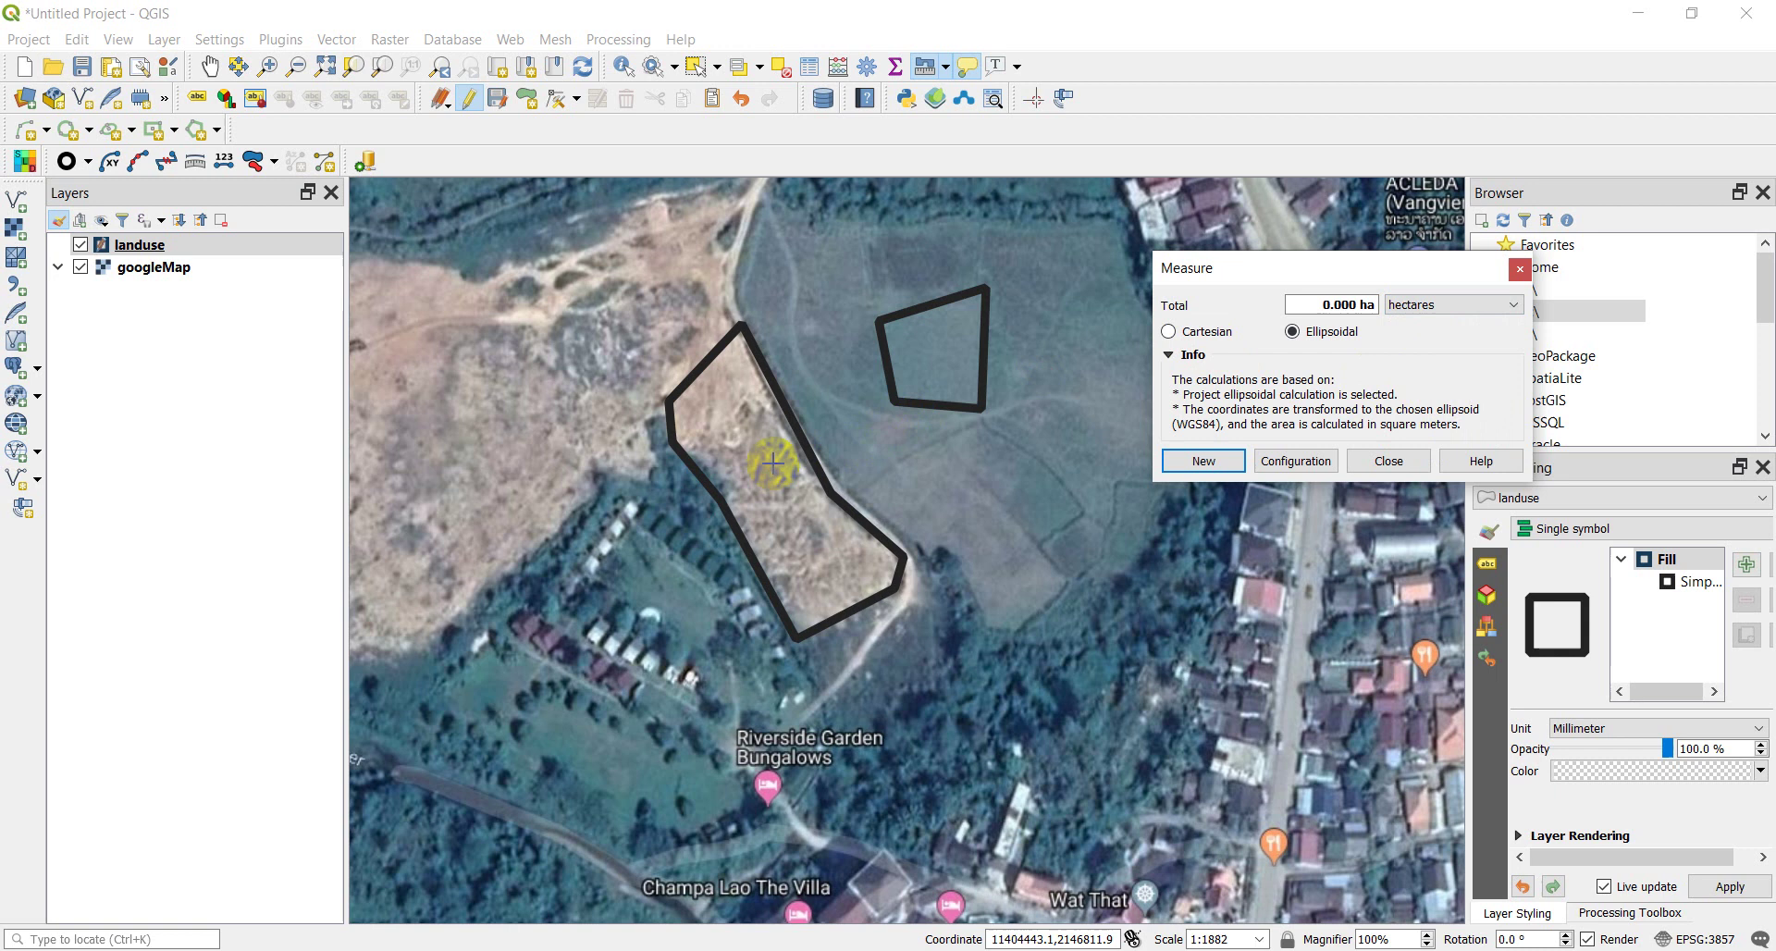
{"action": "left_click", "coordinate": [892, 399]}
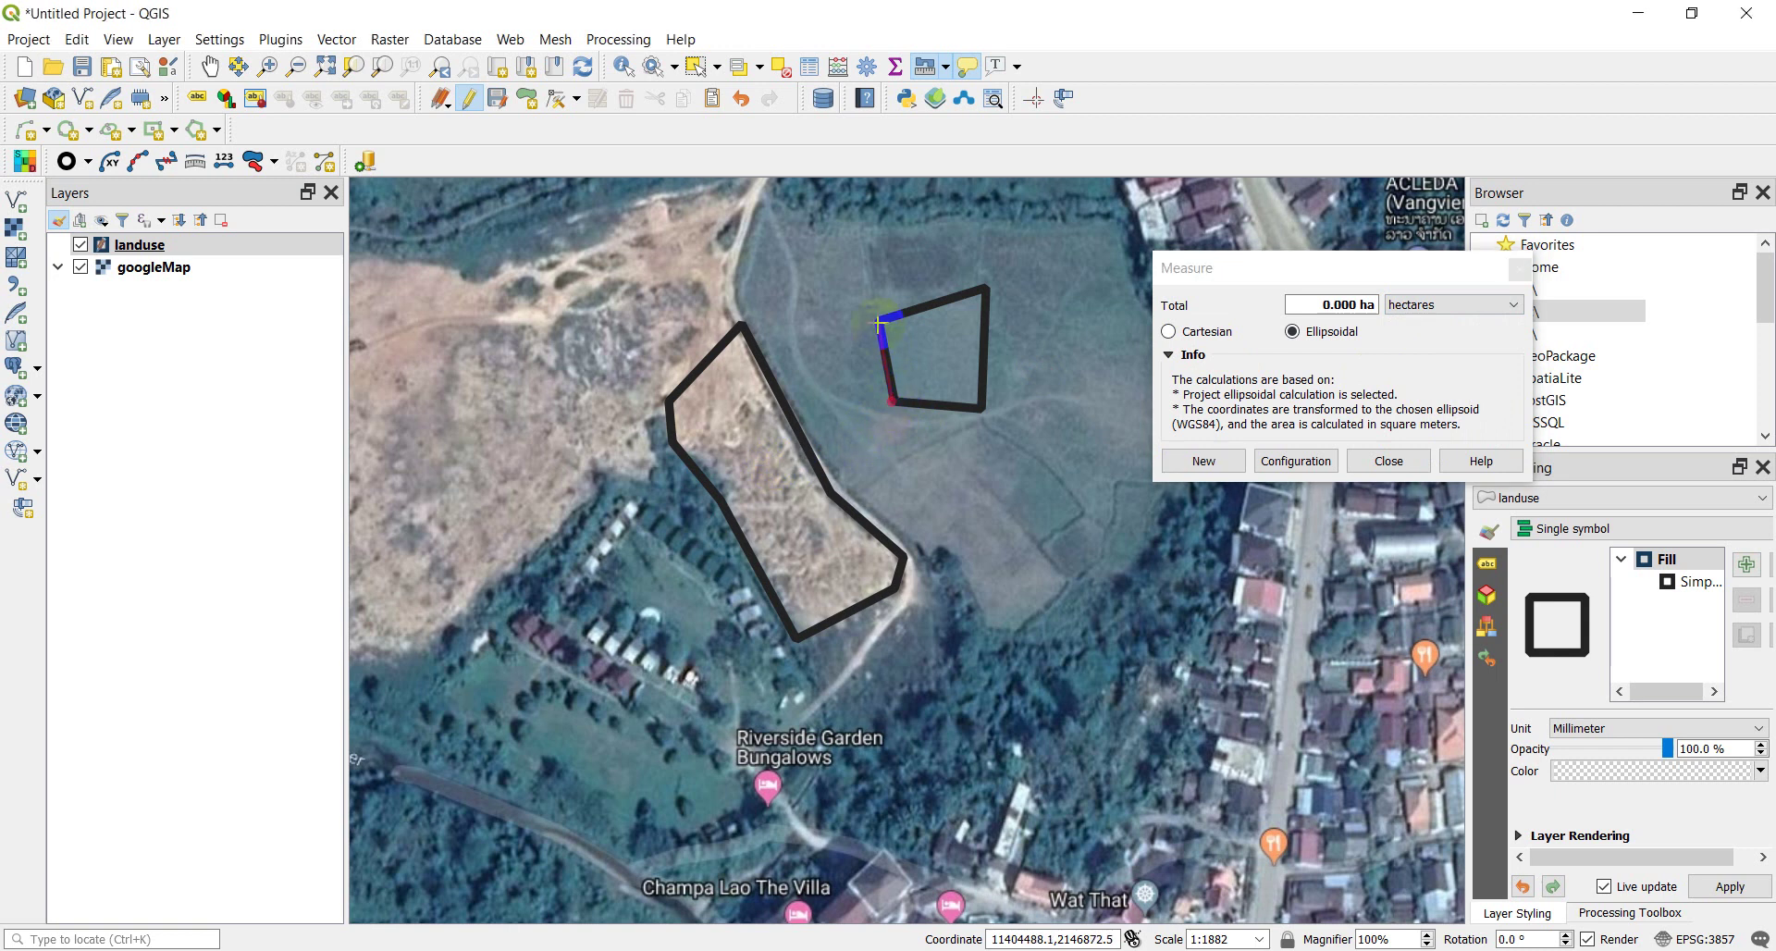
{"action": "left_click", "coordinate": [879, 320]}
{"action": "left_click", "coordinate": [983, 292]}
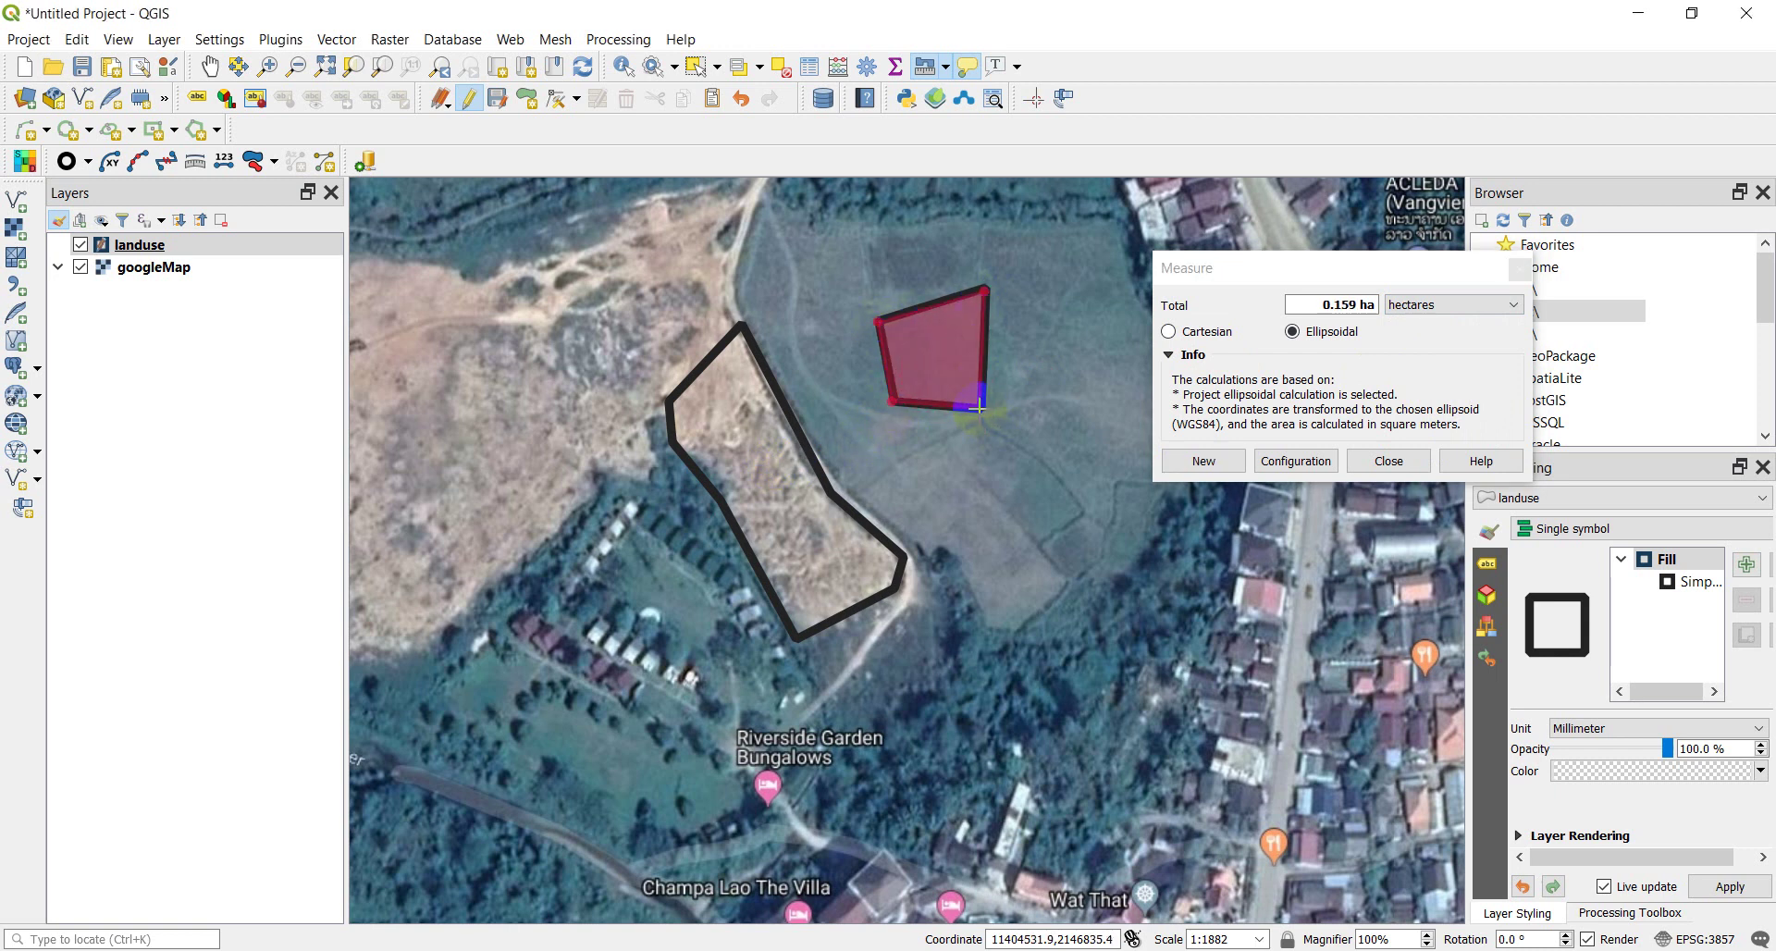
{"action": "left_click", "coordinate": [979, 407]}
{"action": "left_click", "coordinate": [1390, 461]}
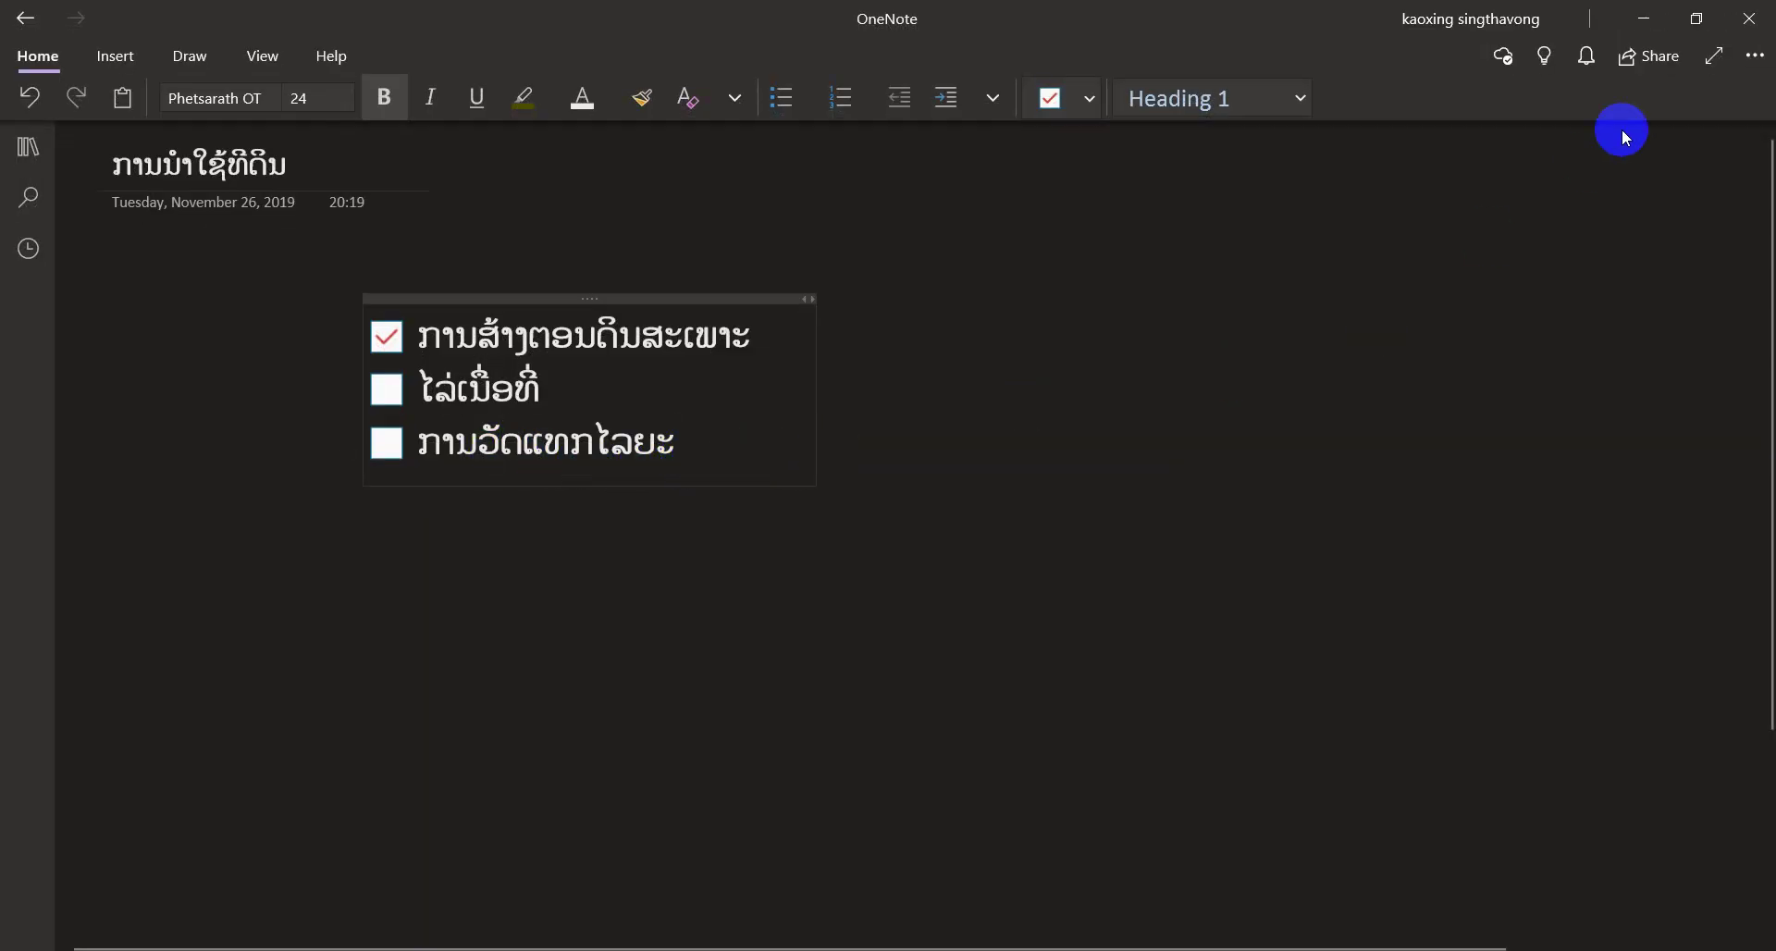
{"action": "left_click", "coordinate": [1644, 18]}
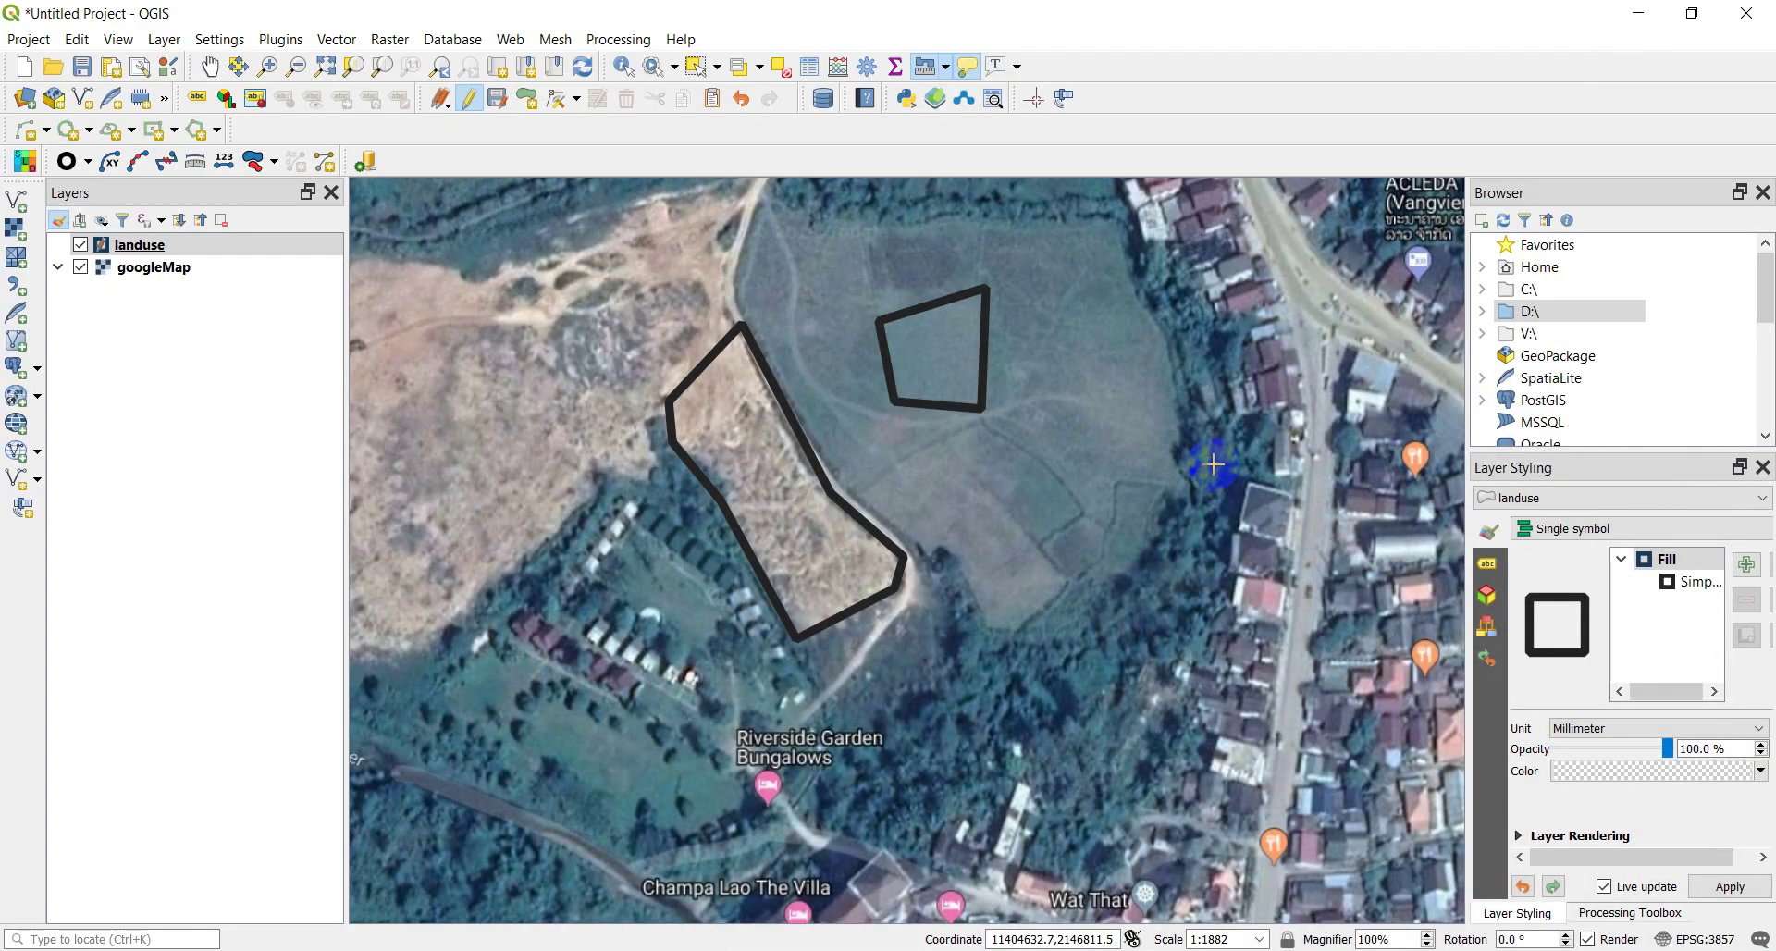